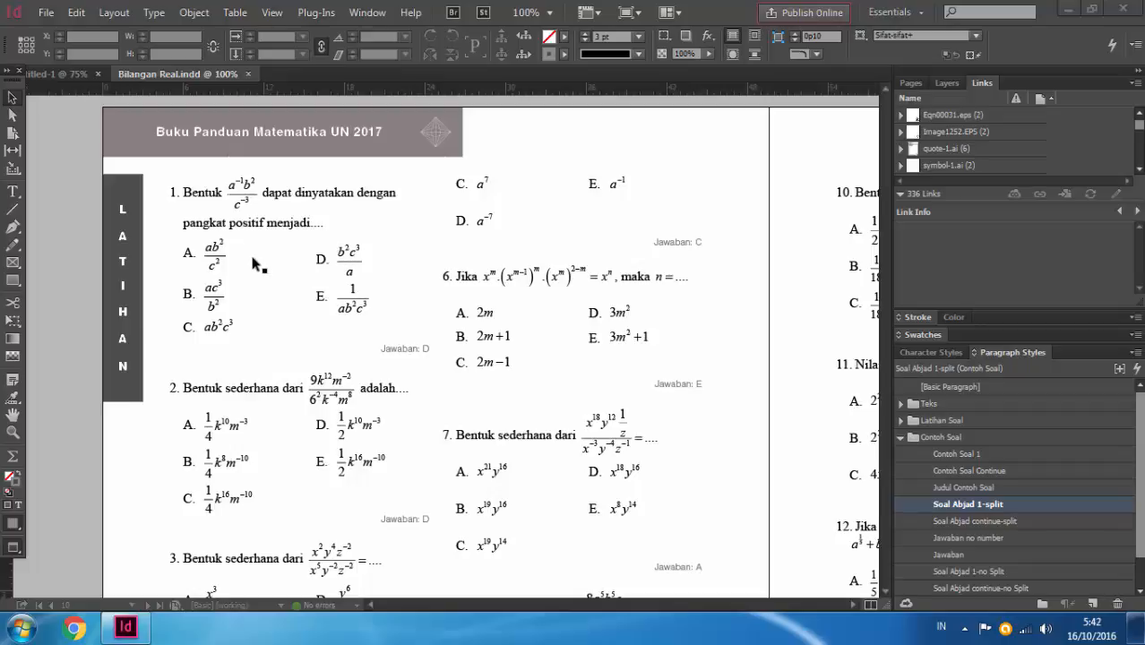
Step: Close the Bilangan Real.indd document and look over the unformatted lesson text in the untitled document at 100% zoom
left_click(247, 74)
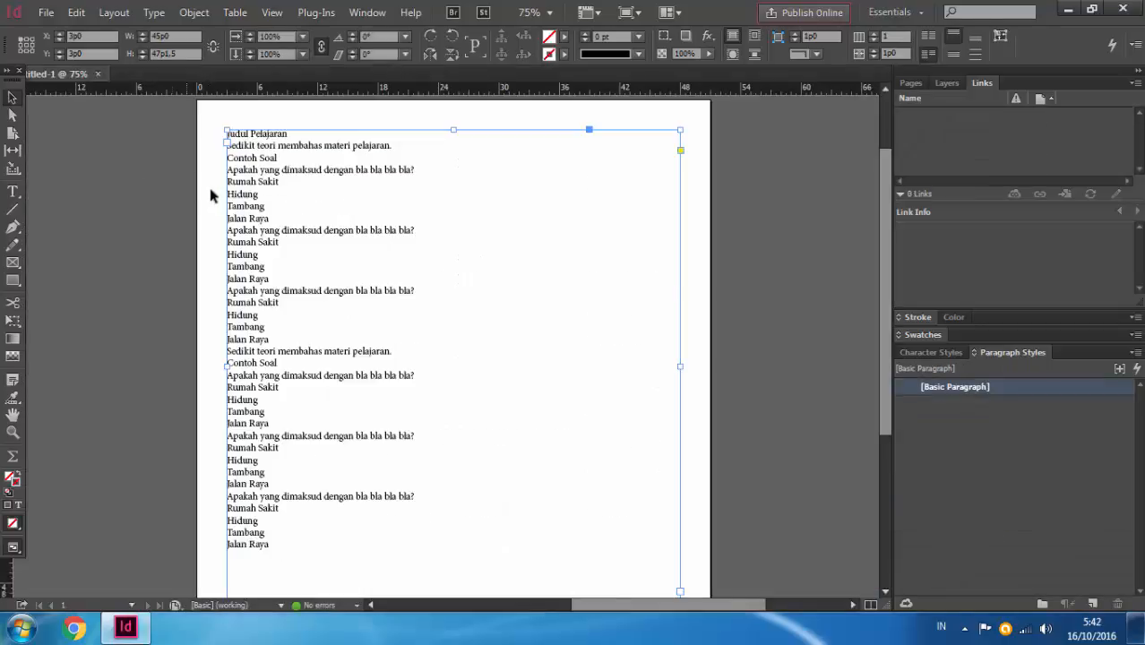
left_click(208, 182)
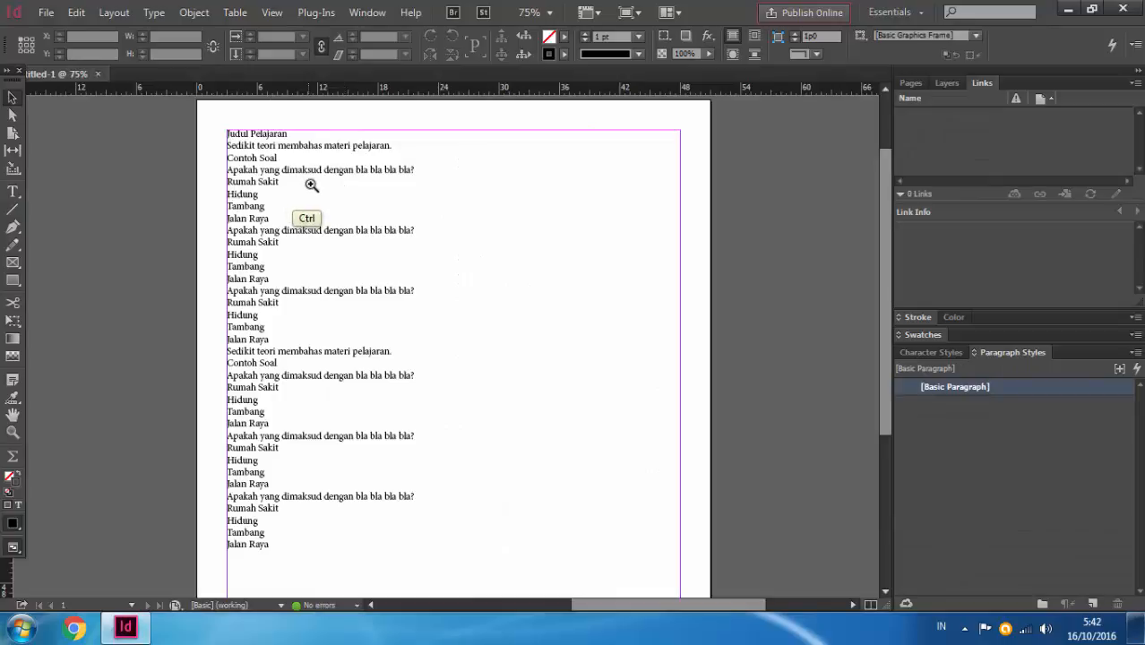
left_click(312, 185, "ctrl")
left_click_drag(392, 276, 214, 190)
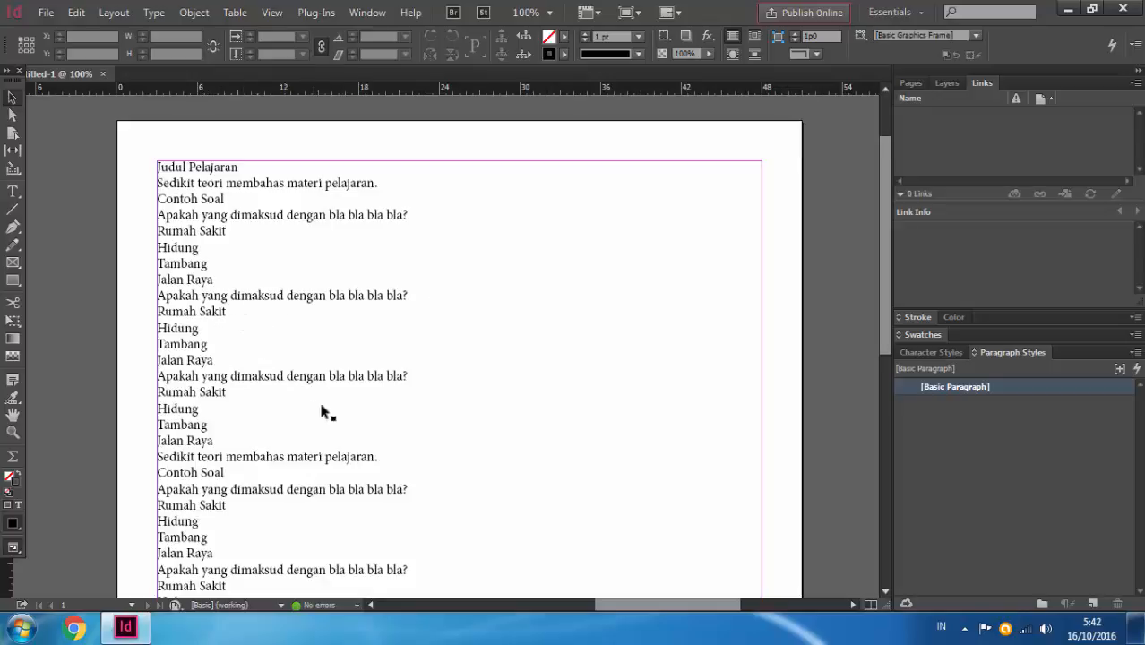
scroll(376, 406, "down", 3)
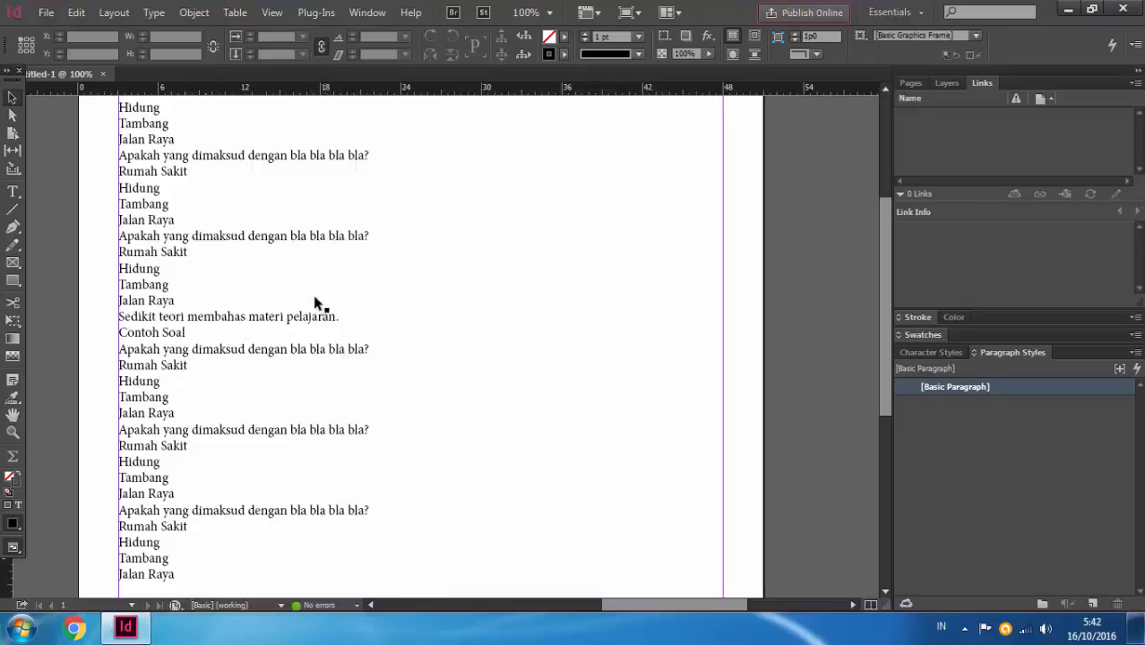
left_click_drag(290, 270, 353, 455)
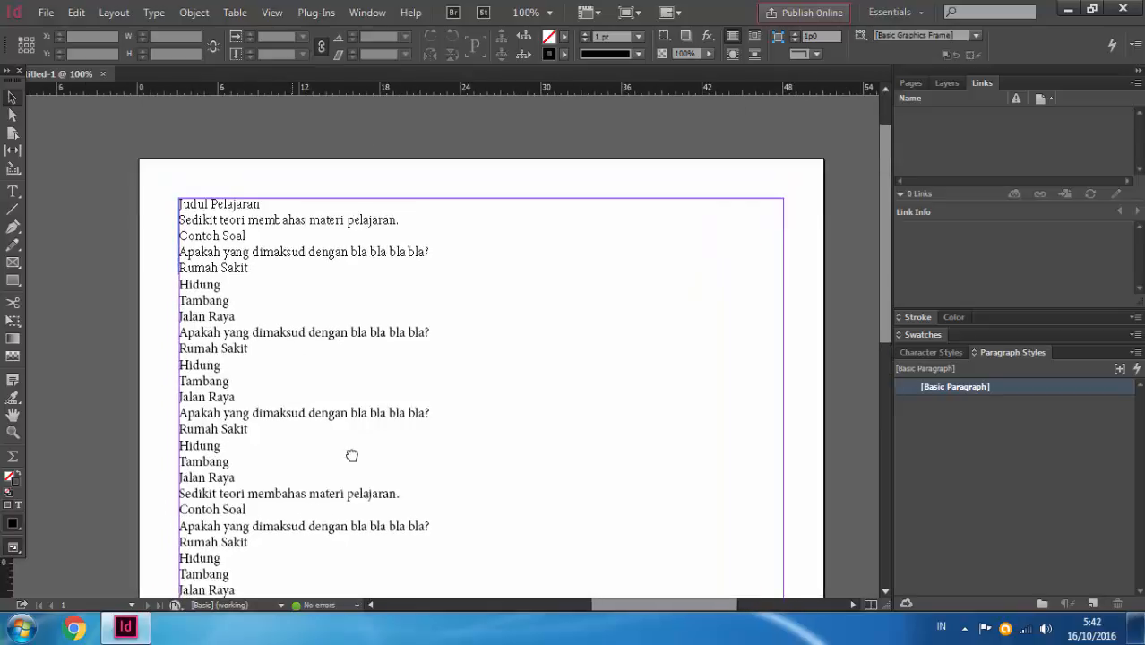
left_click(287, 222)
left_click(347, 190)
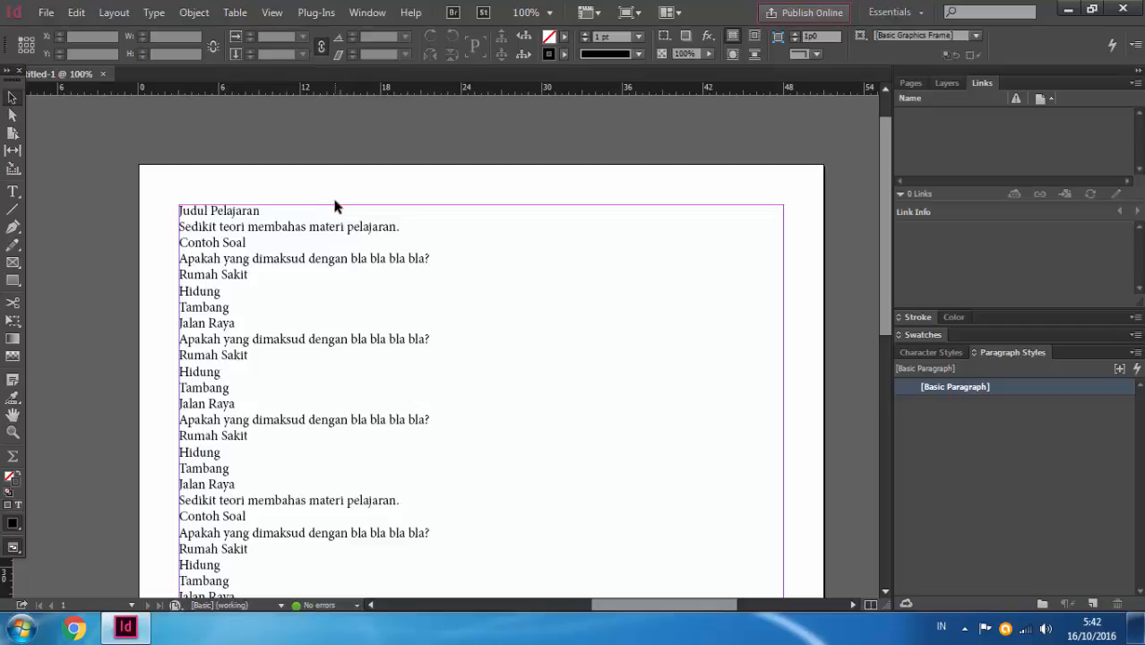
Step: Format the title line "Judul Pelajaran" as 24 pt Bold and centre it
double_click(278, 211)
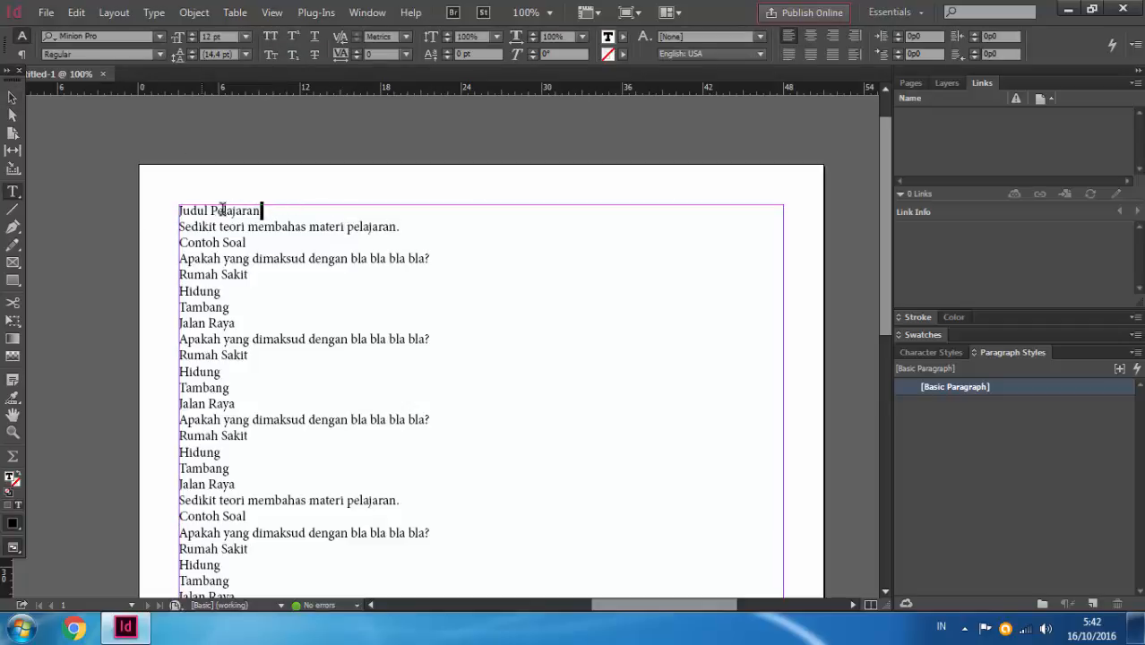
left_click_drag(260, 211, 136, 207)
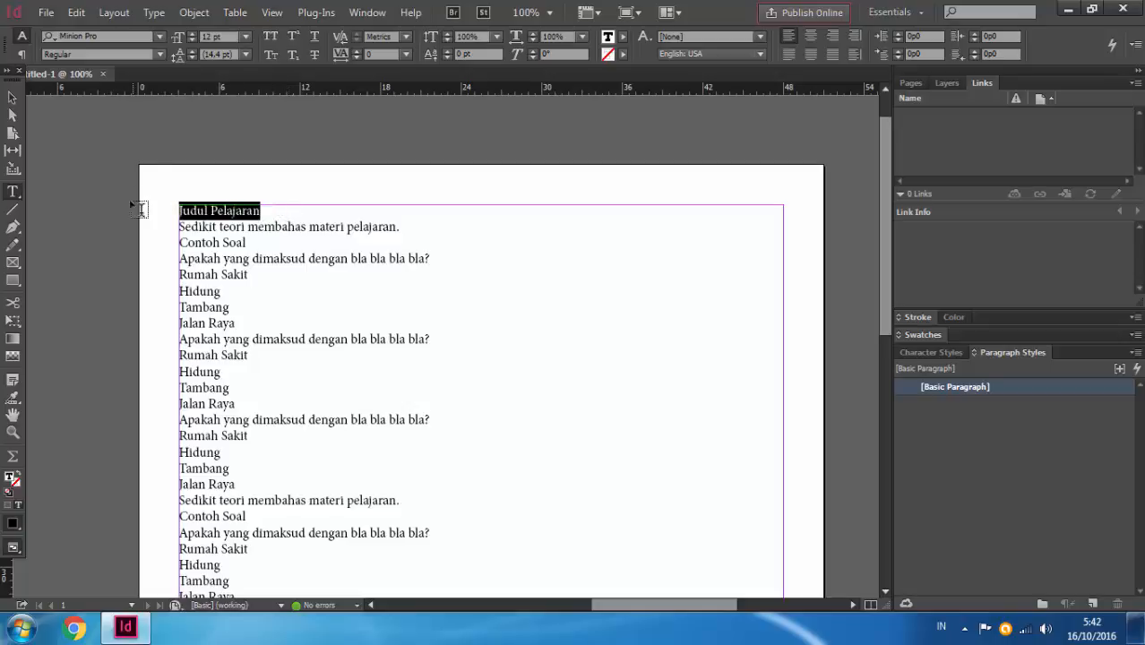
left_click(244, 37)
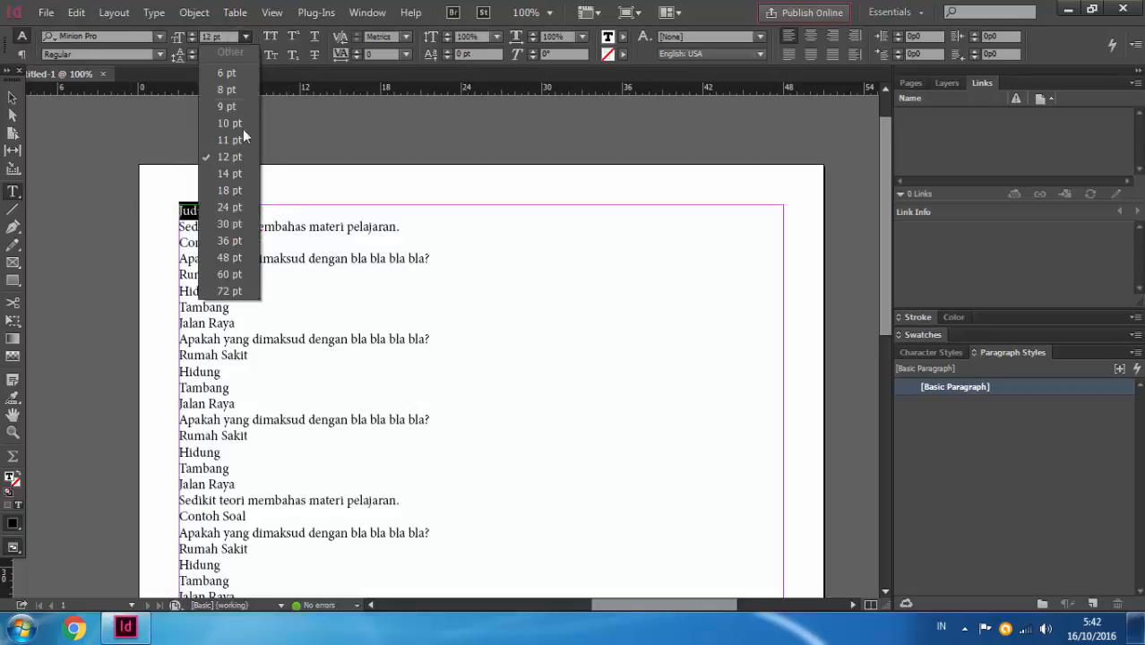
left_click(229, 207)
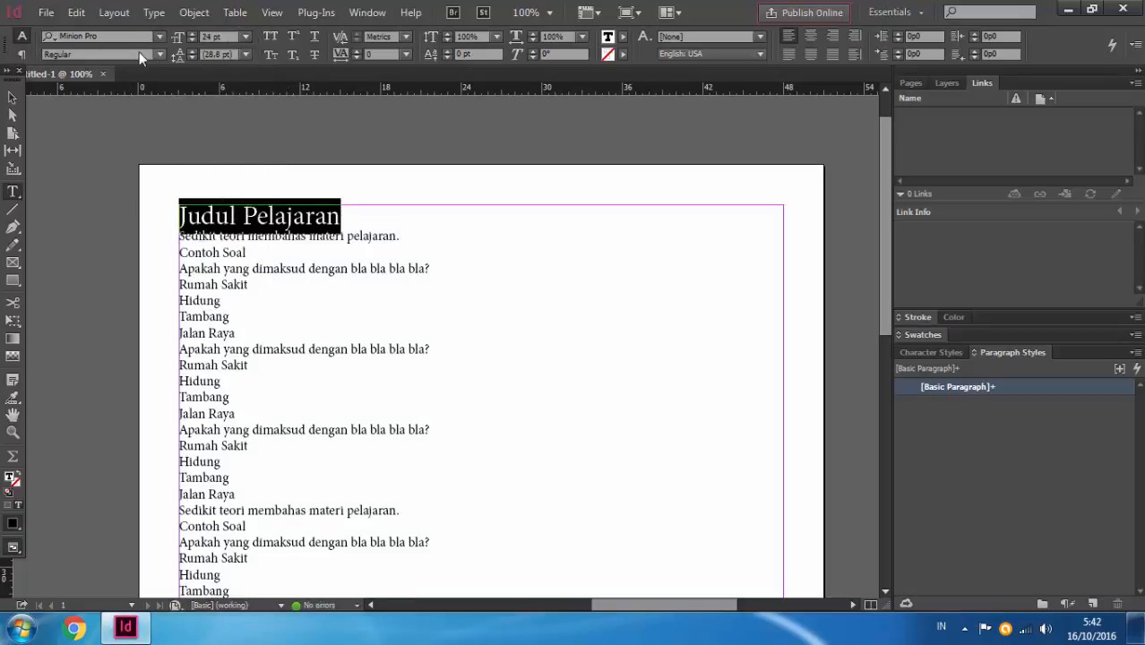
left_click(139, 52)
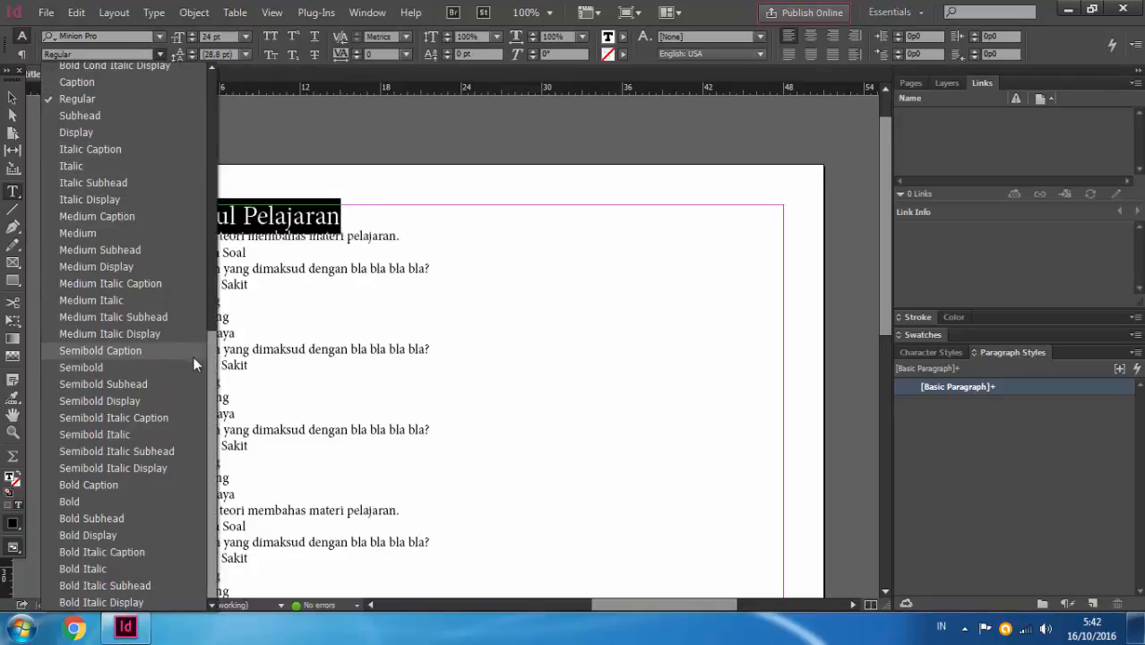
left_click(152, 500)
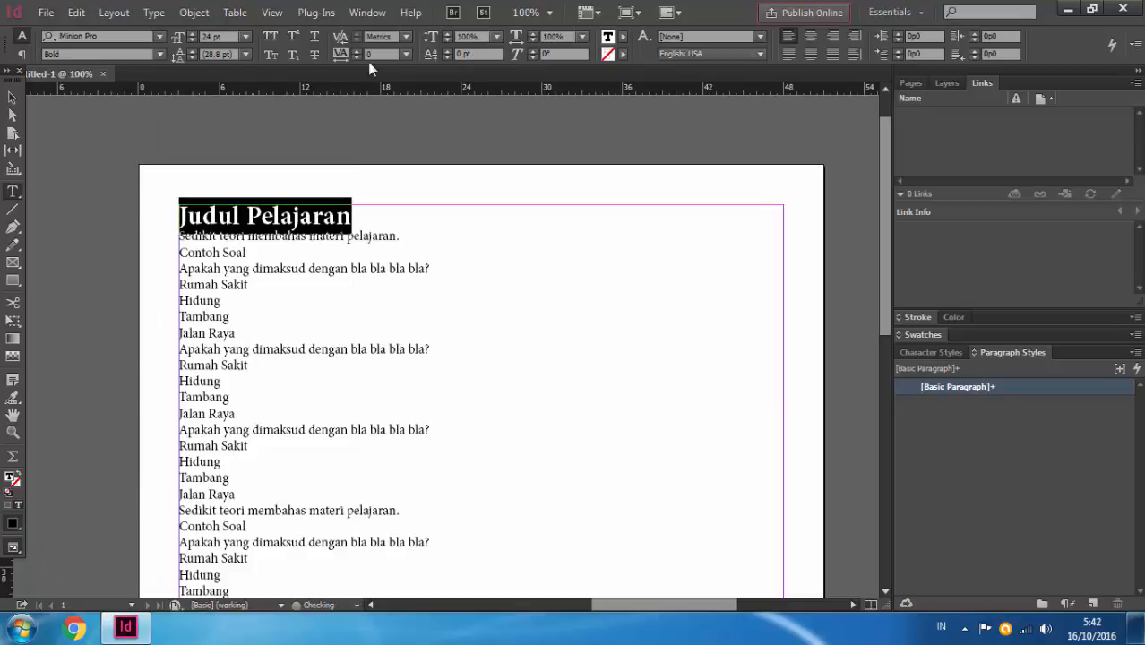
left_click(22, 54)
left_click(70, 36)
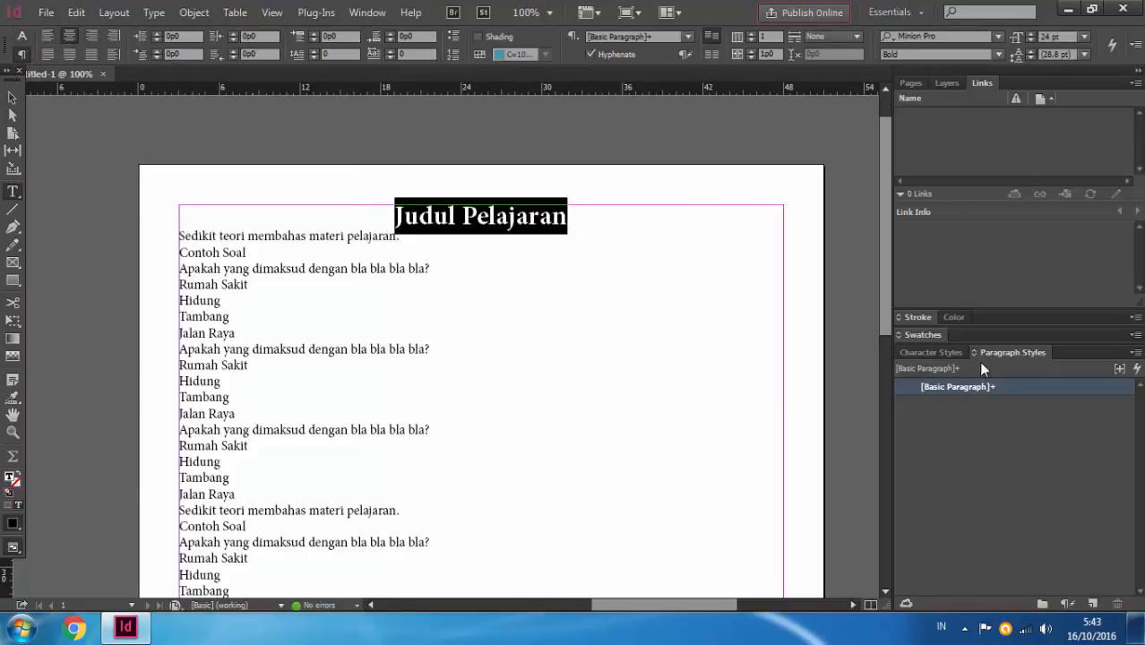
Step: Create a new paragraph style from the formatted title, apply it to the title, and close the program that stopped working
left_click(1093, 605)
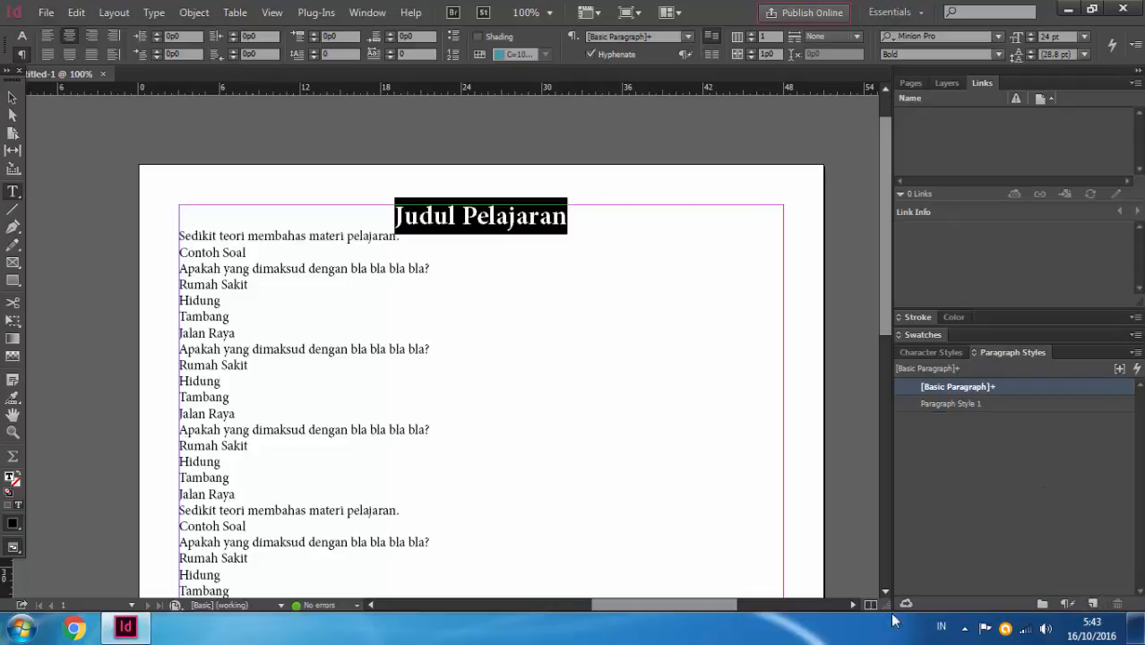
left_click(988, 405)
left_click(997, 403)
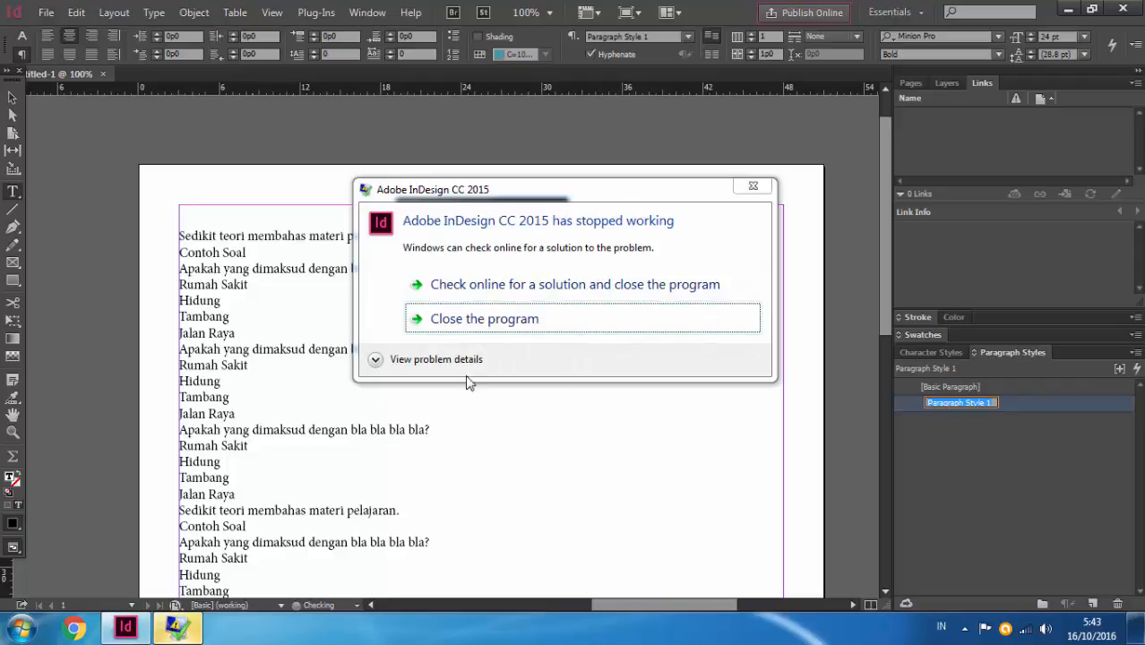
left_click(547, 321)
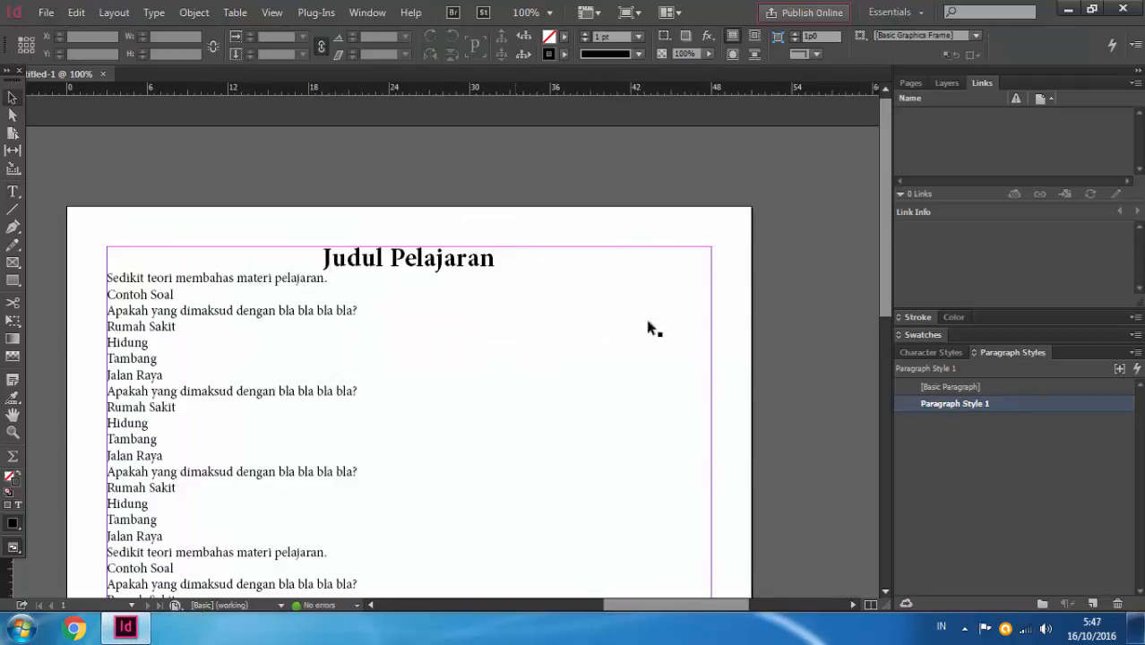
Step: Rename the title's paragraph style, Paragraph Style 1, to "Heading"
double_click(959, 406)
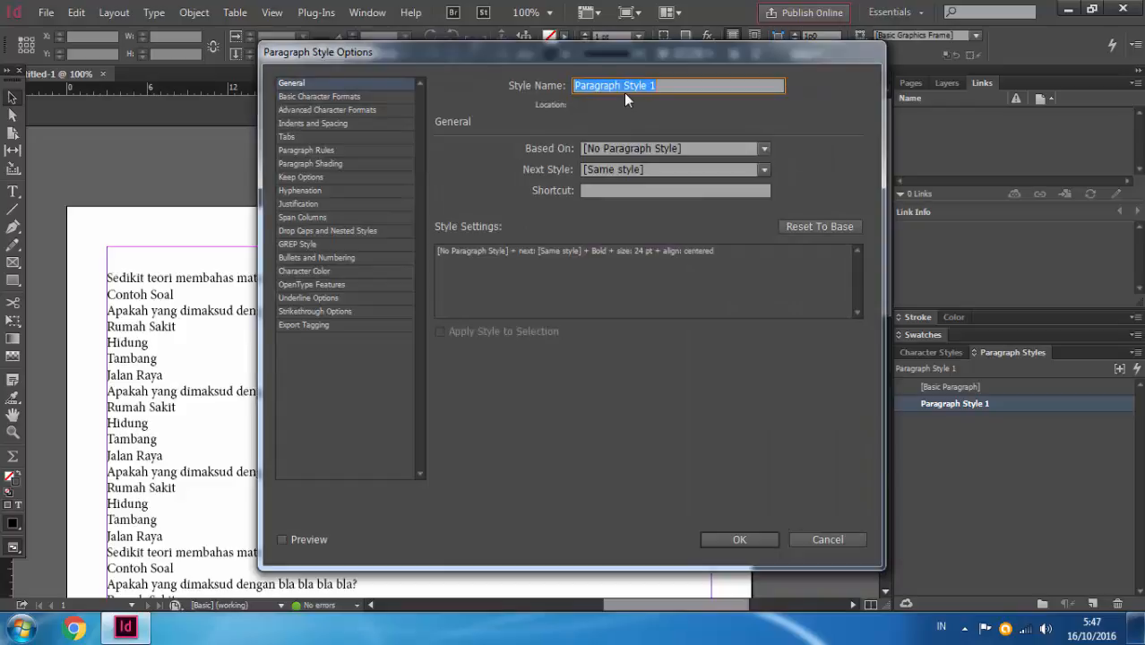
type("Heading")
left_click(739, 539)
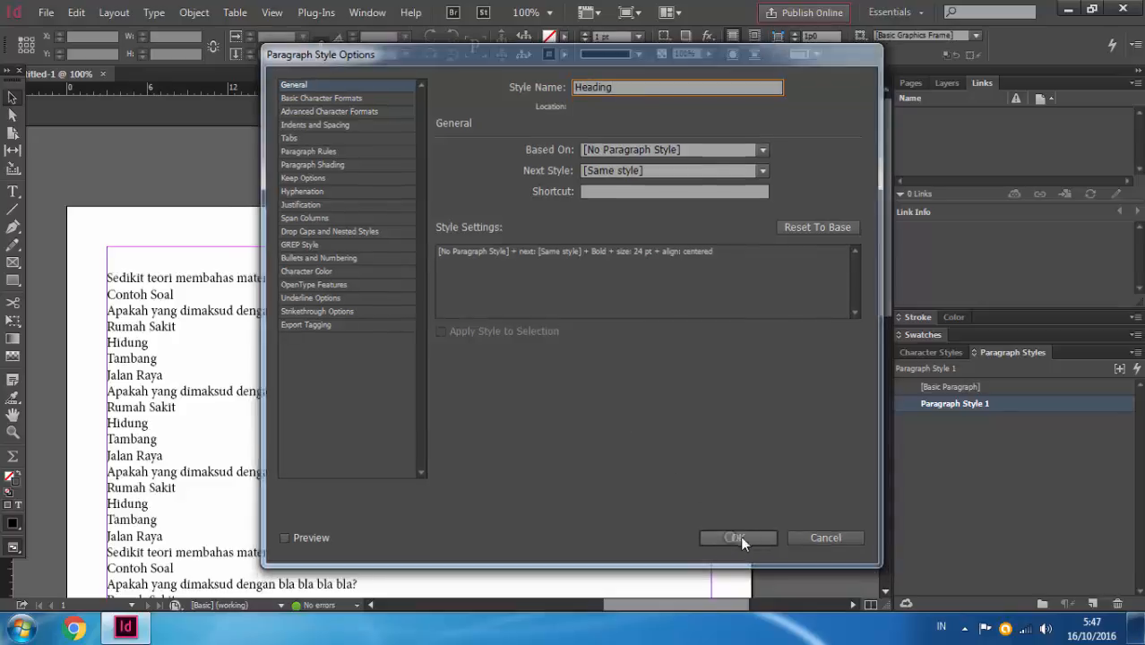
Step: Duplicate the Heading paragraph style with no text selected and name the copy "Subheading"
double_click(178, 292)
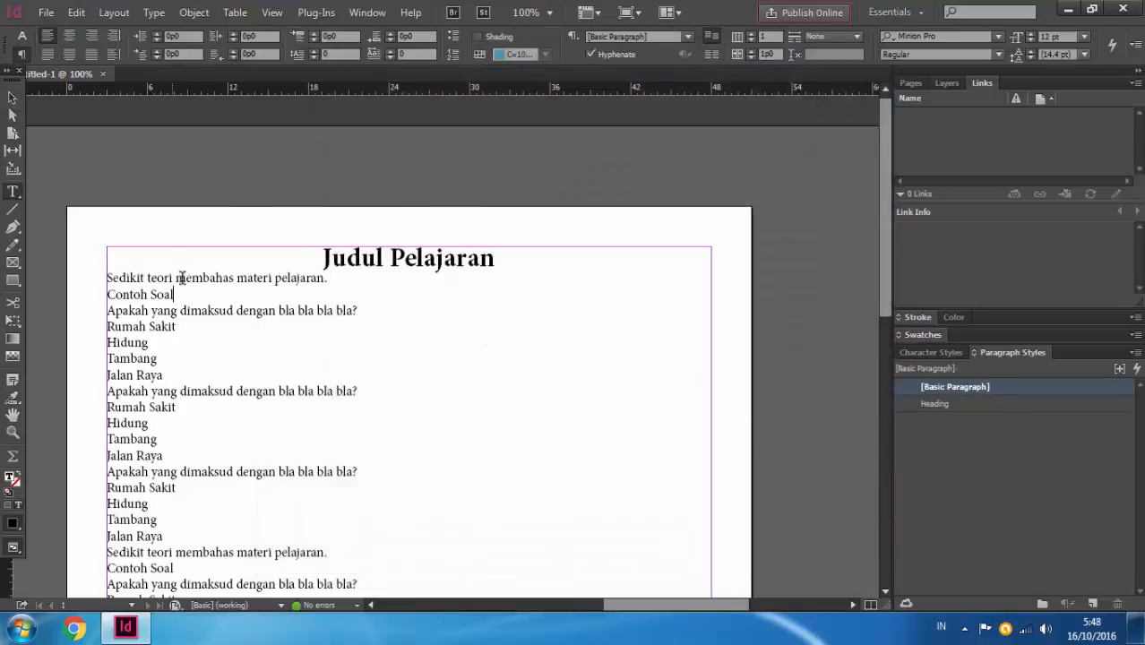
left_click(183, 233, "ctrl")
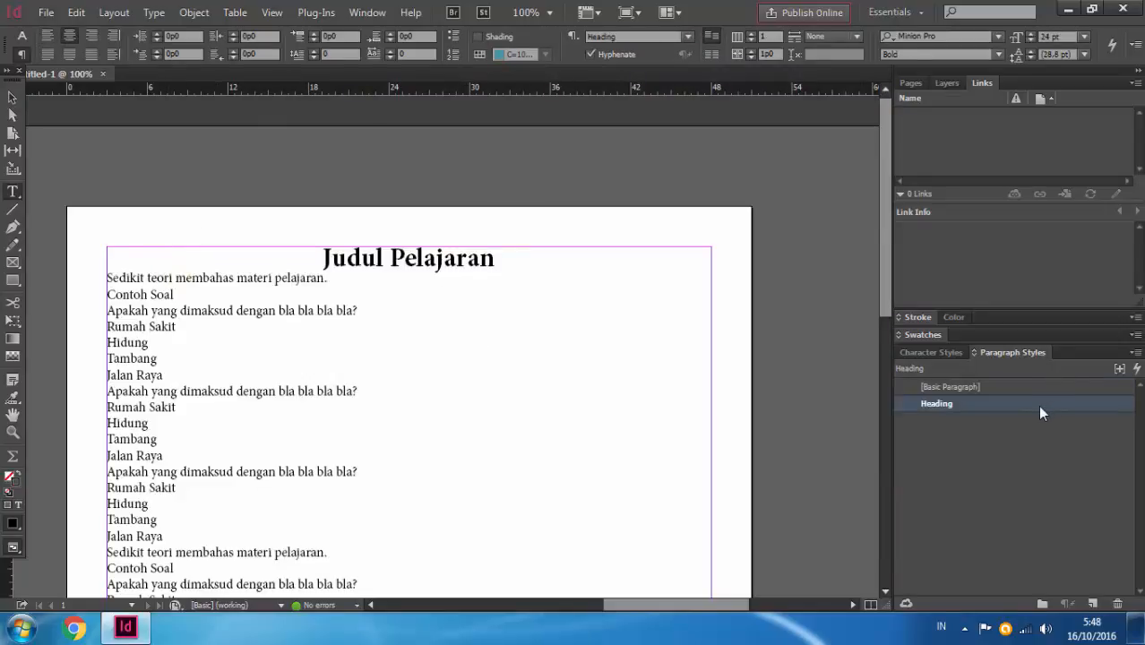
left_click_drag(1040, 410, 1094, 603)
left_click_drag(1096, 598, 1096, 599)
left_click(980, 420)
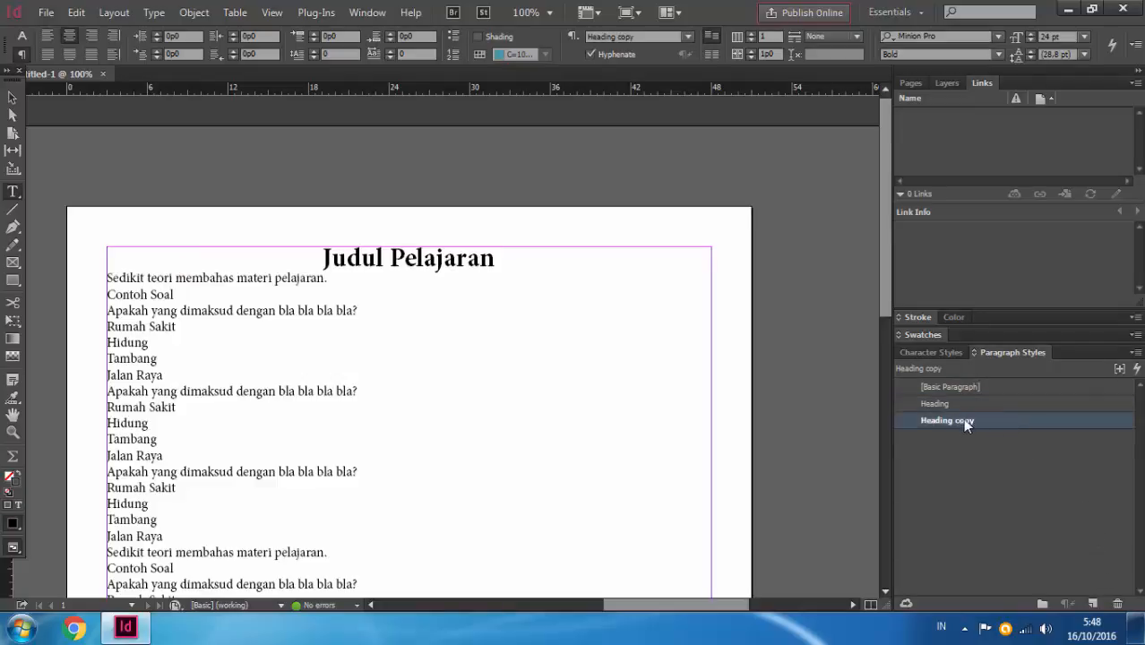
left_click(980, 420)
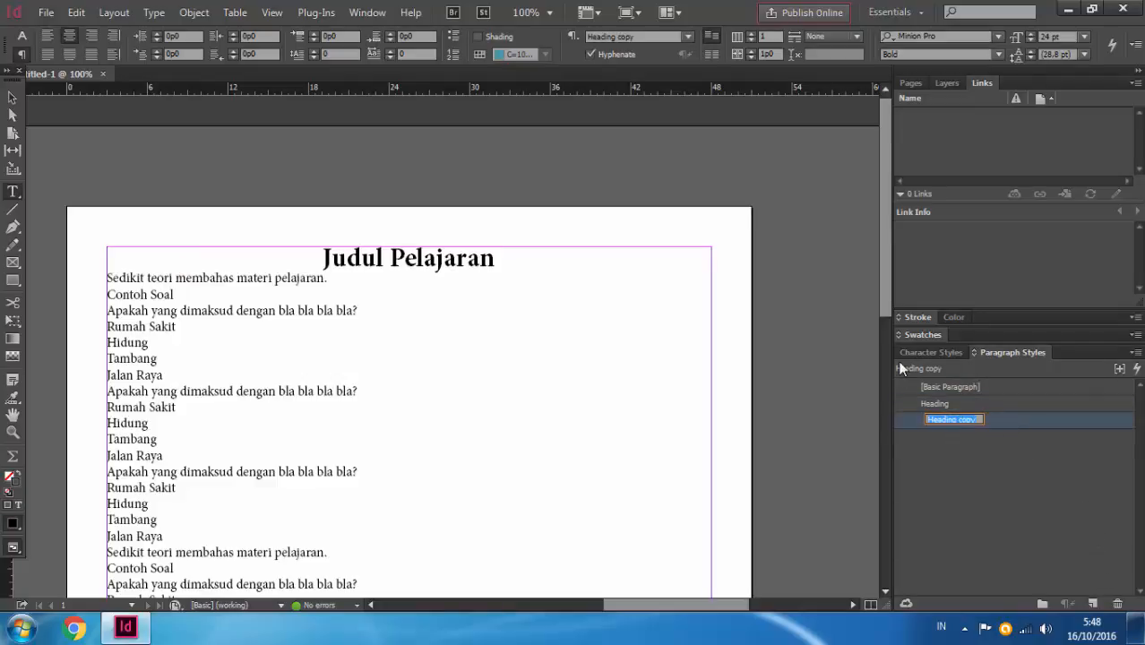
type("Subheading")
key("Return")
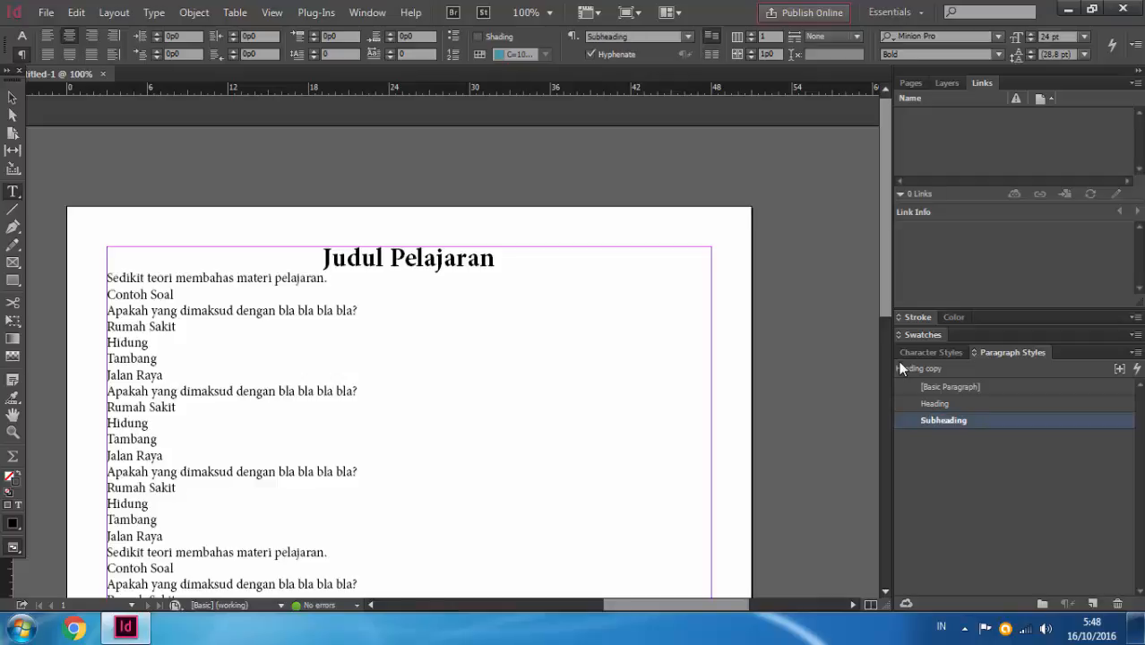
Step: Set the font size of the Subheading paragraph style to 18 pt
double_click(997, 421)
left_click(334, 97)
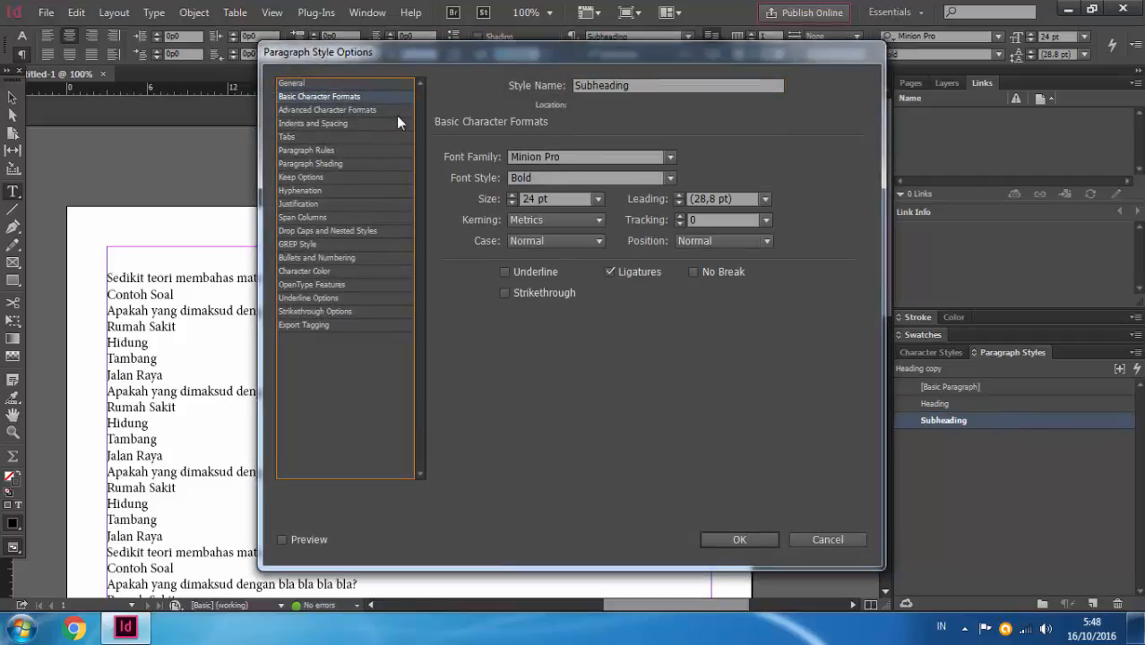
left_click(598, 199)
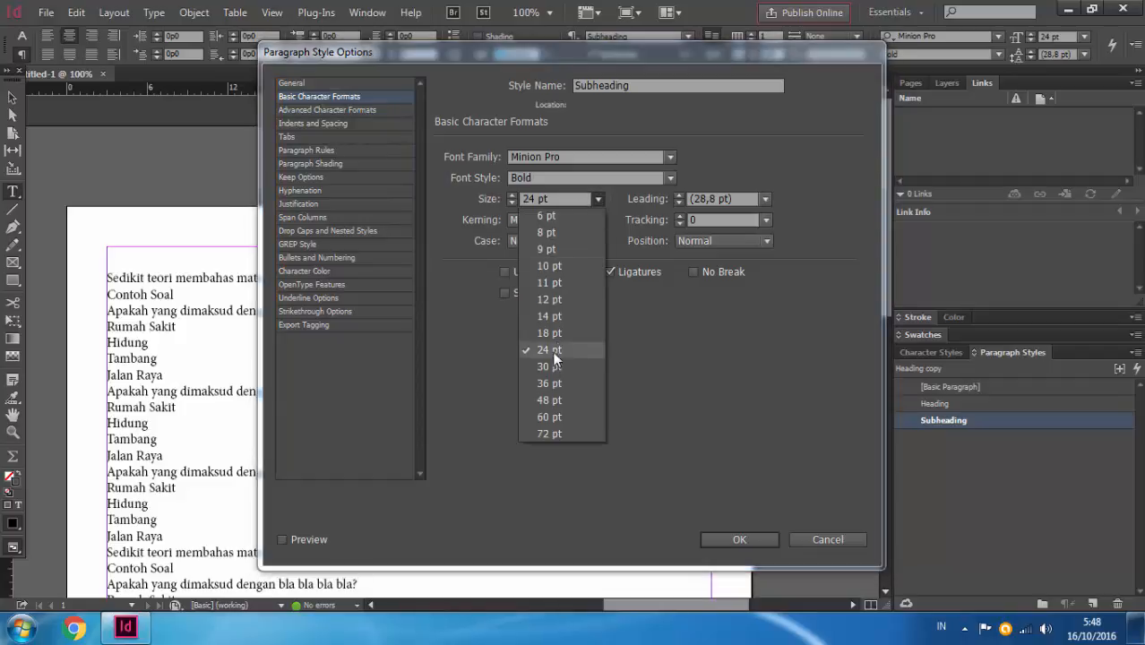
left_click(563, 331)
left_click(718, 537)
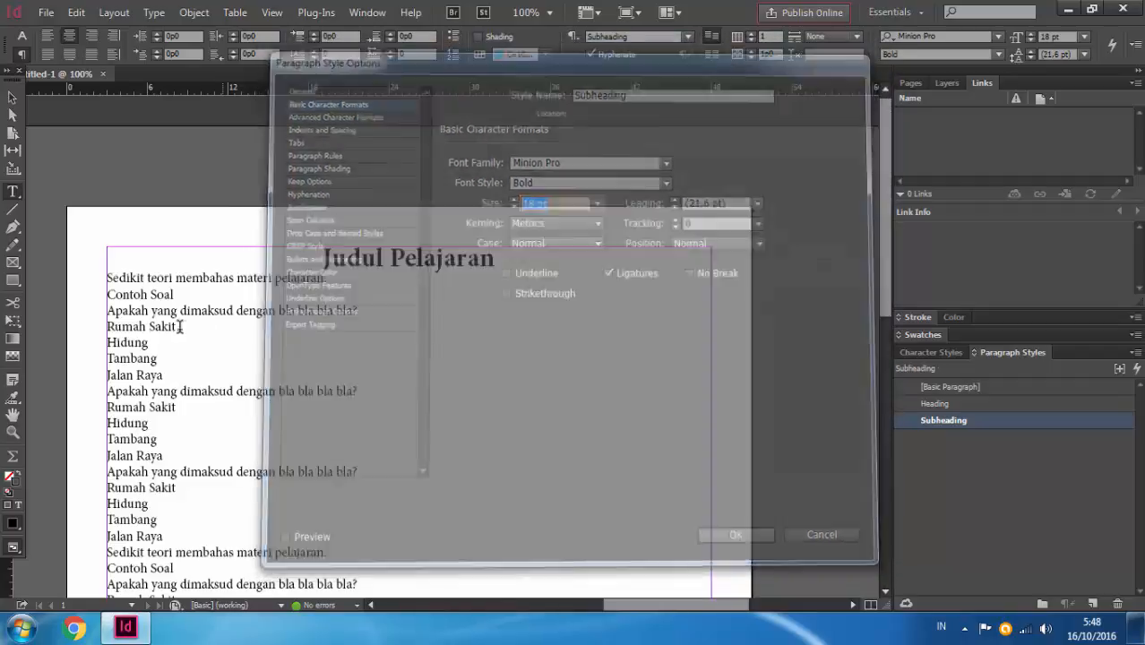
Step: Apply the Subheading style to both "Contoh Soal" lines and delete the word "Contoh" from the second one
left_click(176, 300)
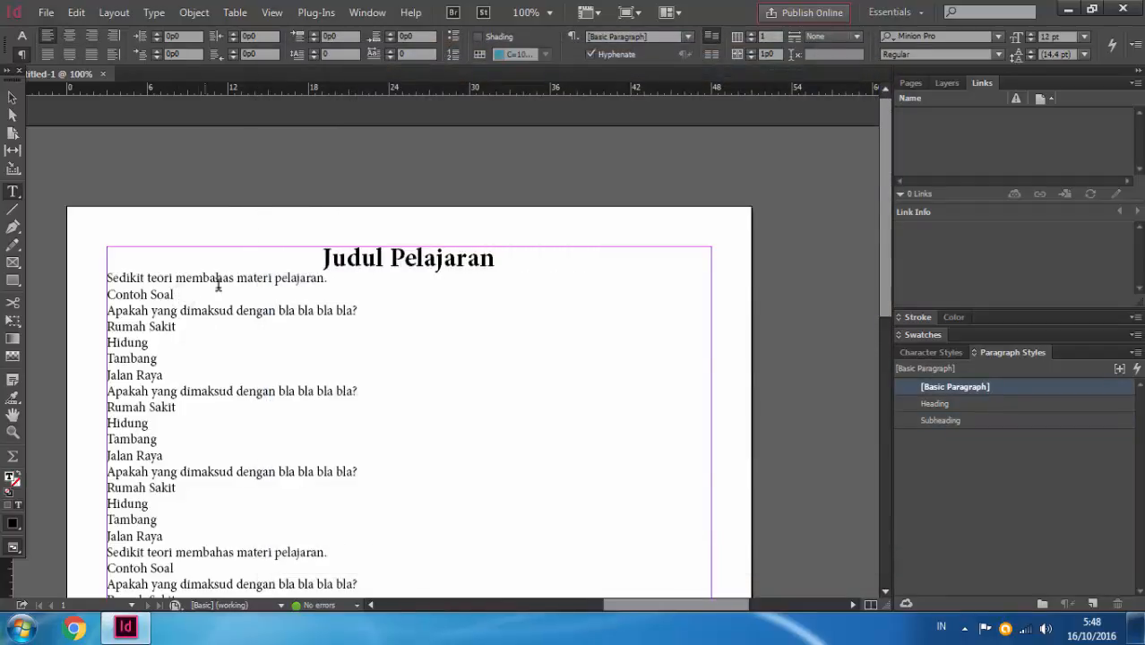
left_click(992, 424)
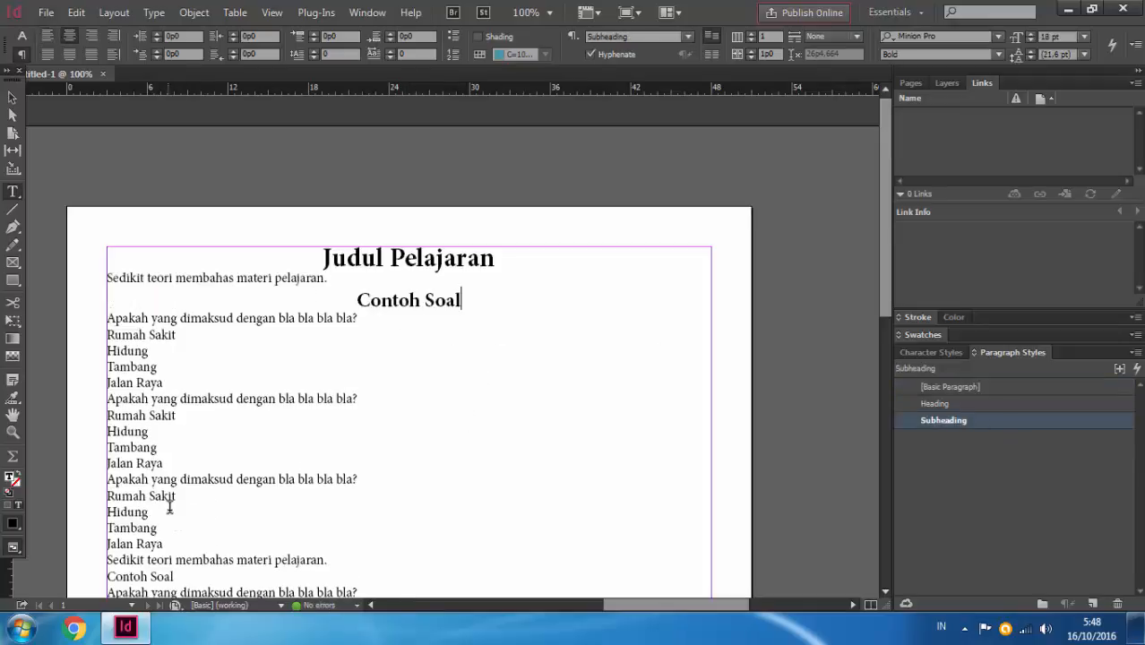
left_click(176, 575)
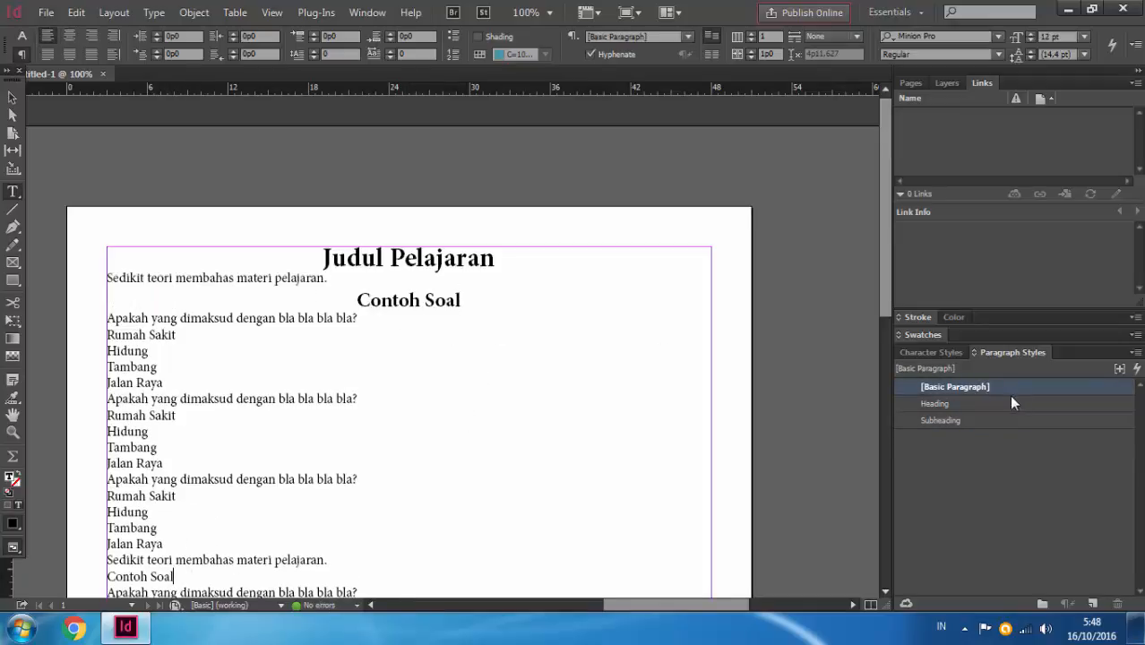
left_click(993, 421)
double_click(378, 584)
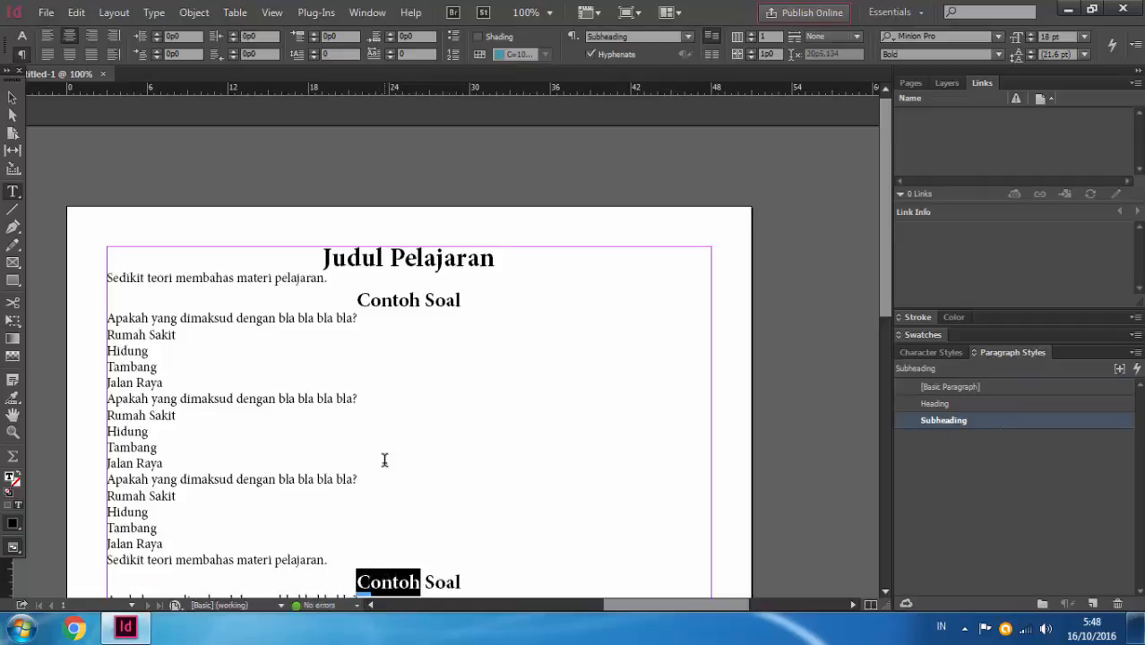
key("BackSpace")
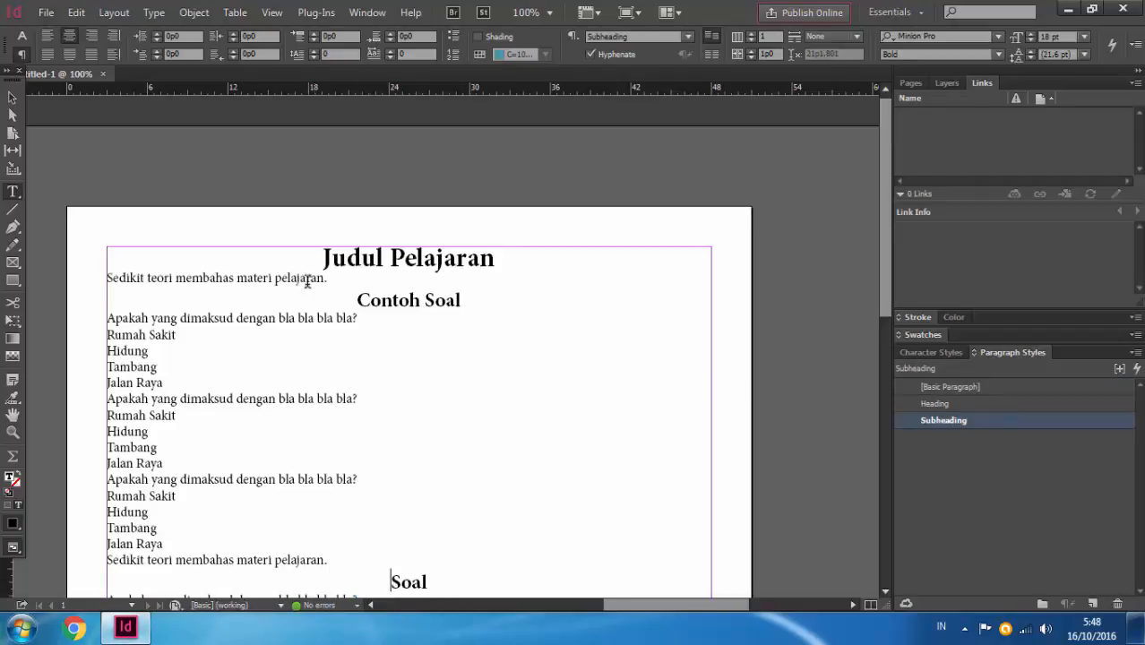
Step: Create a paragraph style named "Materi" from the first "Sedikit teori membahas materi pelajaran." line and apply it to that line
left_click(369, 280)
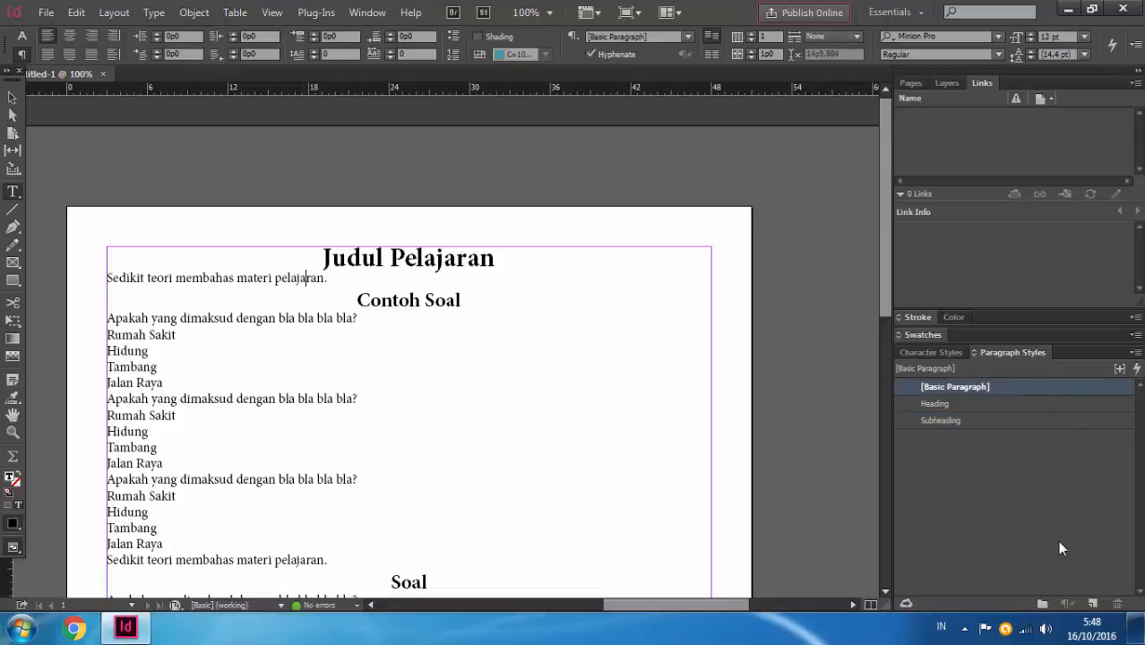
left_click(1092, 606)
left_click(992, 405)
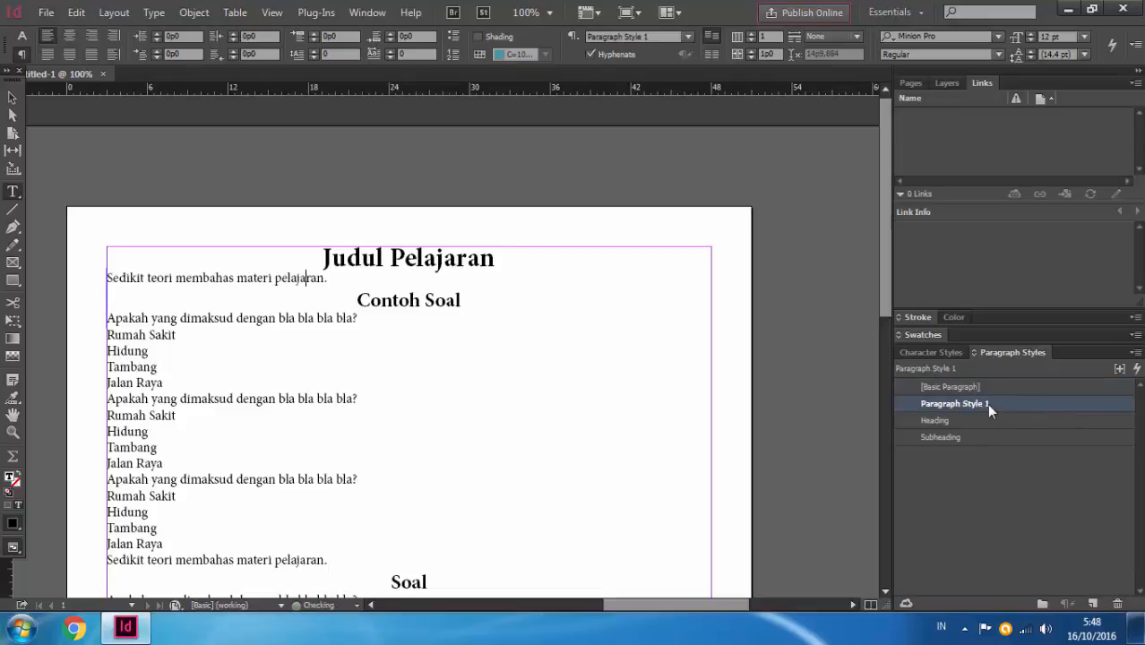
left_click(974, 402)
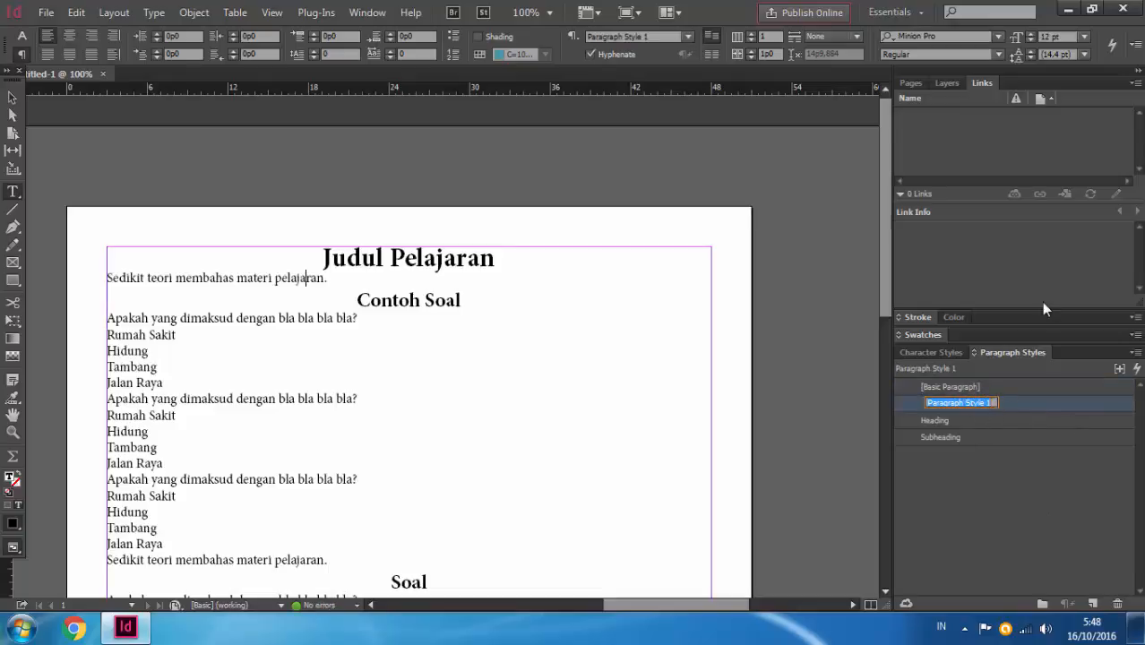
type("Materi")
key("Return")
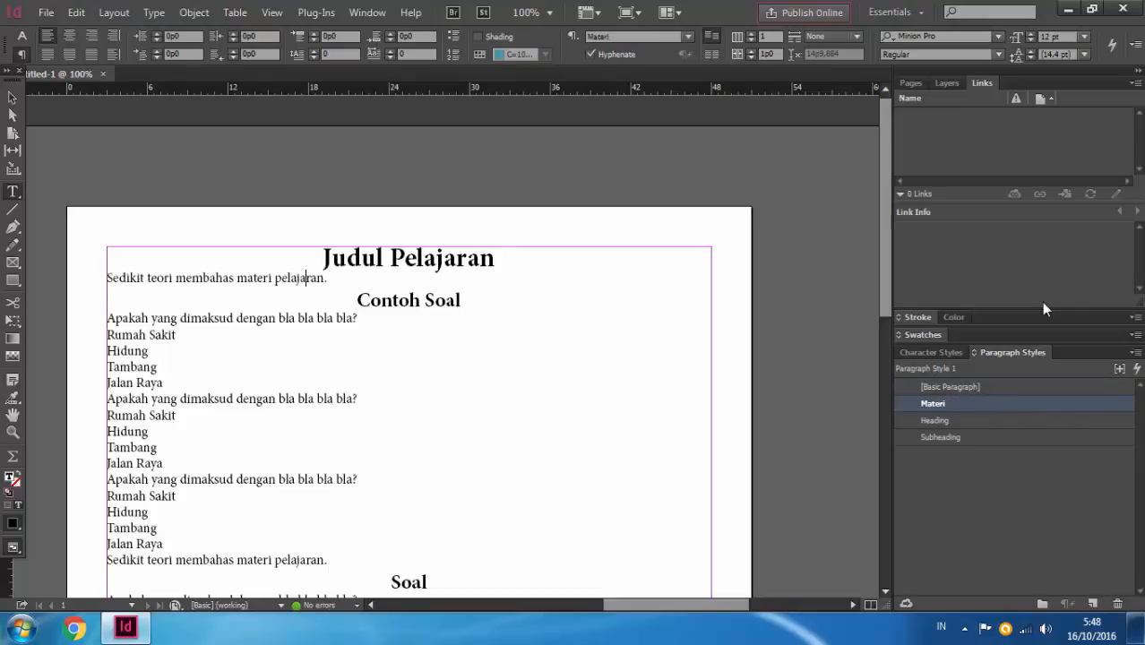
Step: Set the Materi paragraph style's space before to 2p0 and its space after to 1p0
double_click(971, 403)
left_click(329, 124)
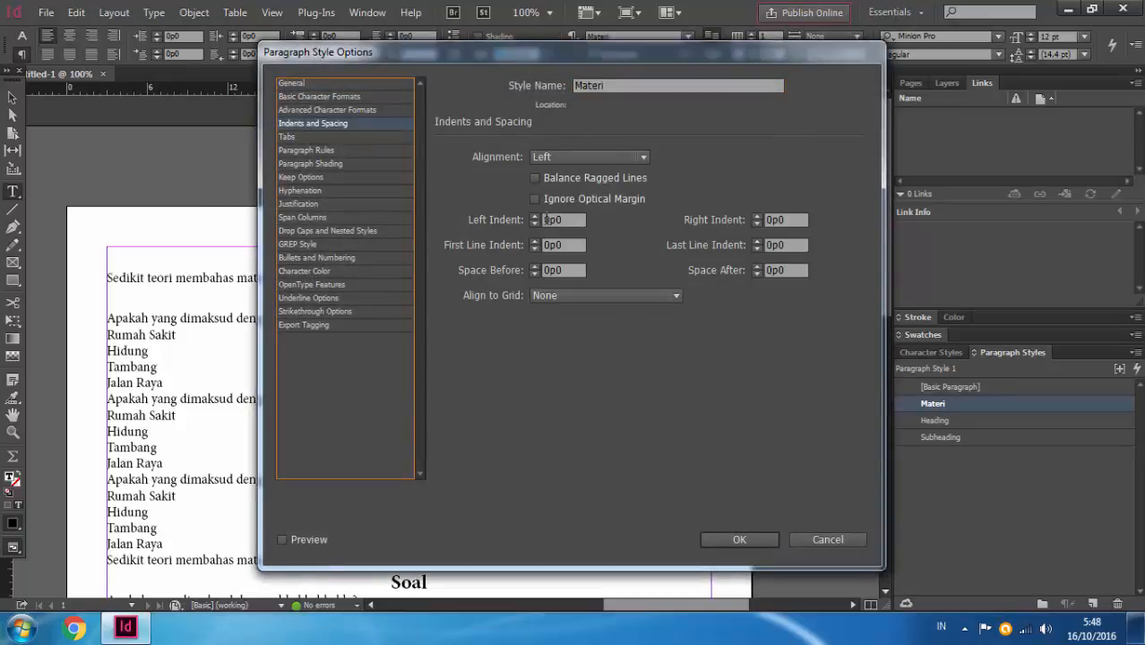
left_click(535, 267, "shift")
left_click(534, 267, "shift")
left_click(757, 267, "shift")
left_click(739, 539)
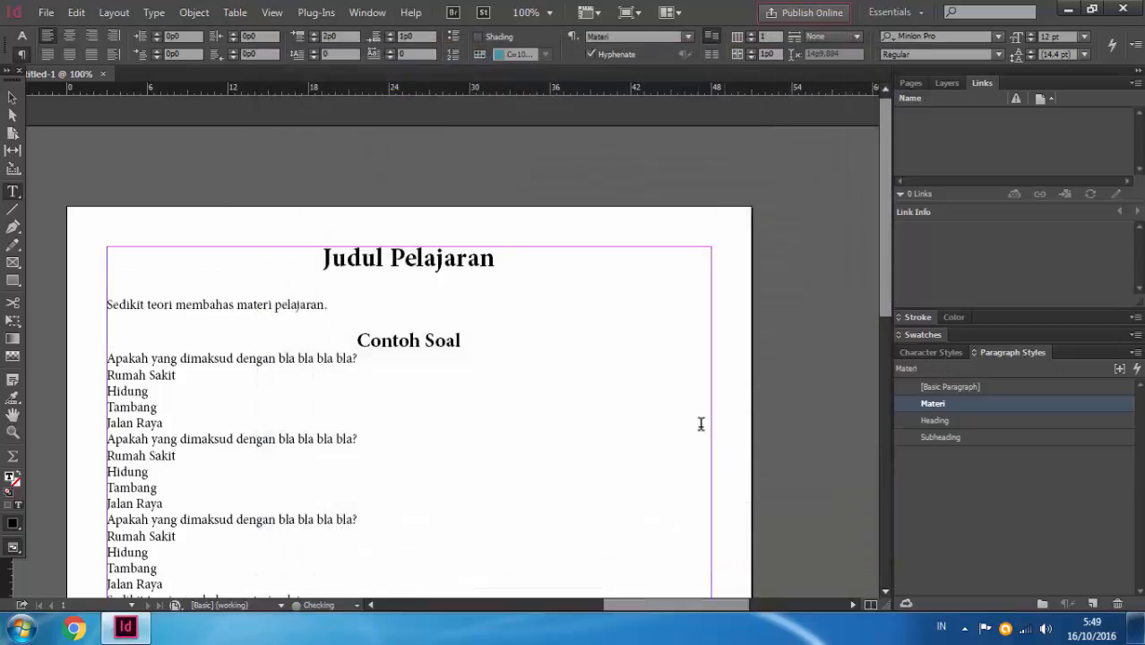
Step: Apply the Materi style to the second "Sedikit teori membahas materi pelajaran." line, just above the Soal subheading
left_click(13, 97)
left_click(321, 258)
left_click_drag(448, 369, 413, 216)
left_click_drag(301, 266, 389, 260)
double_click(374, 149)
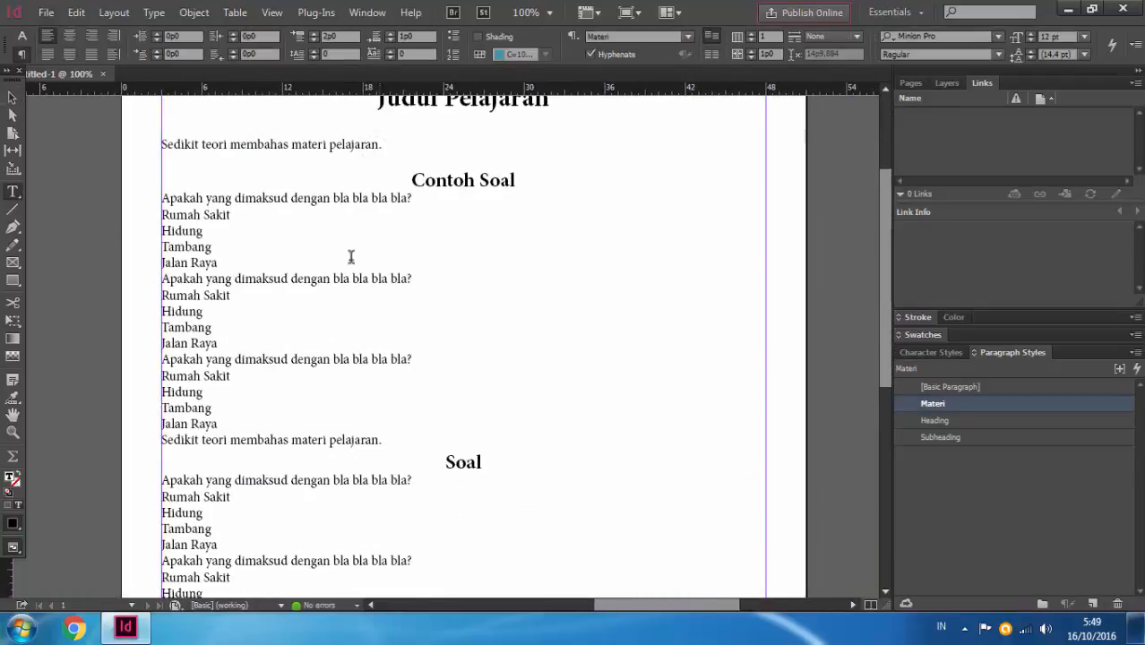
left_click(287, 440)
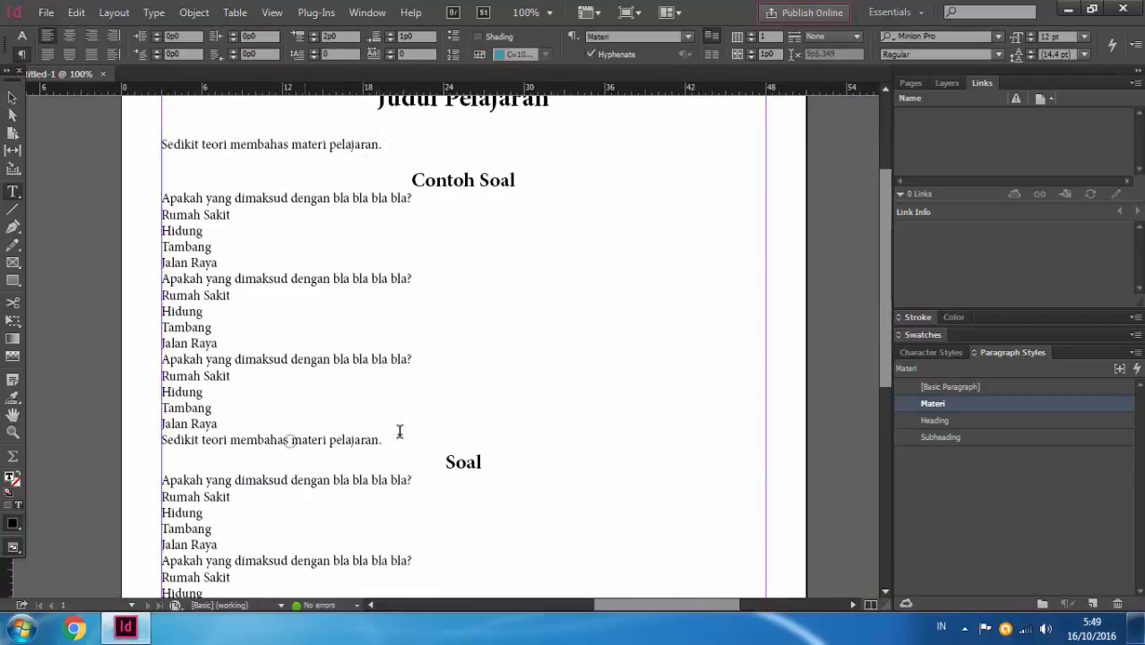
left_click(955, 407)
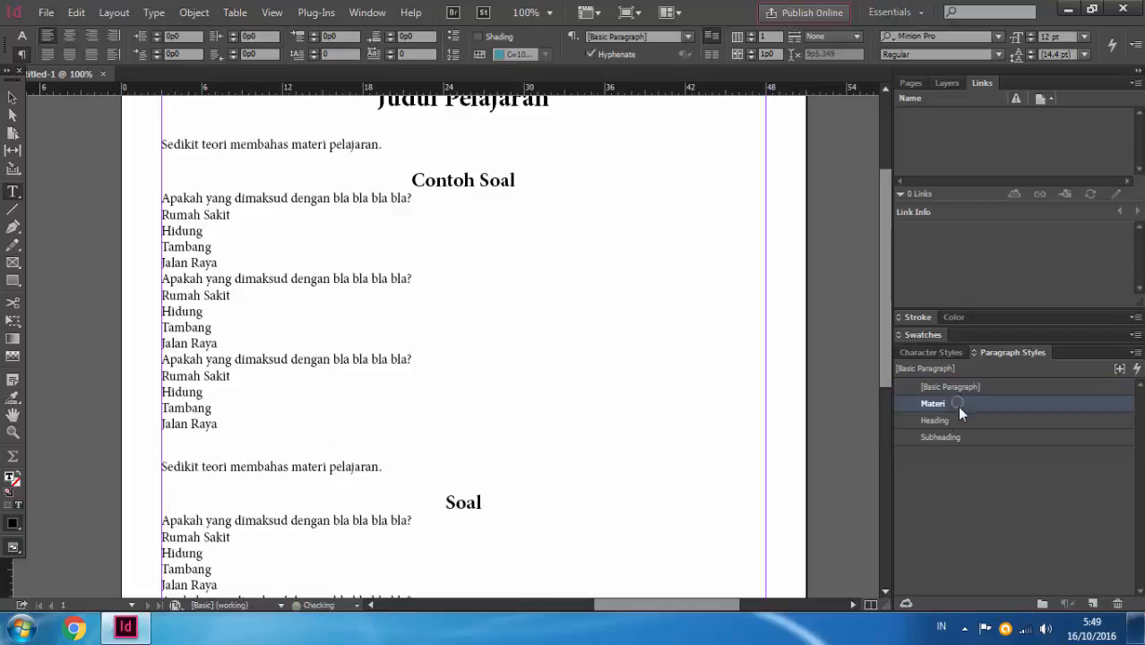
Step: Create a paragraph style named "Soal" from the first question under Contoh Soal and apply it to that question
left_click(782, 373, "ctrl")
key("v")
left_click_drag(461, 372, 461, 371)
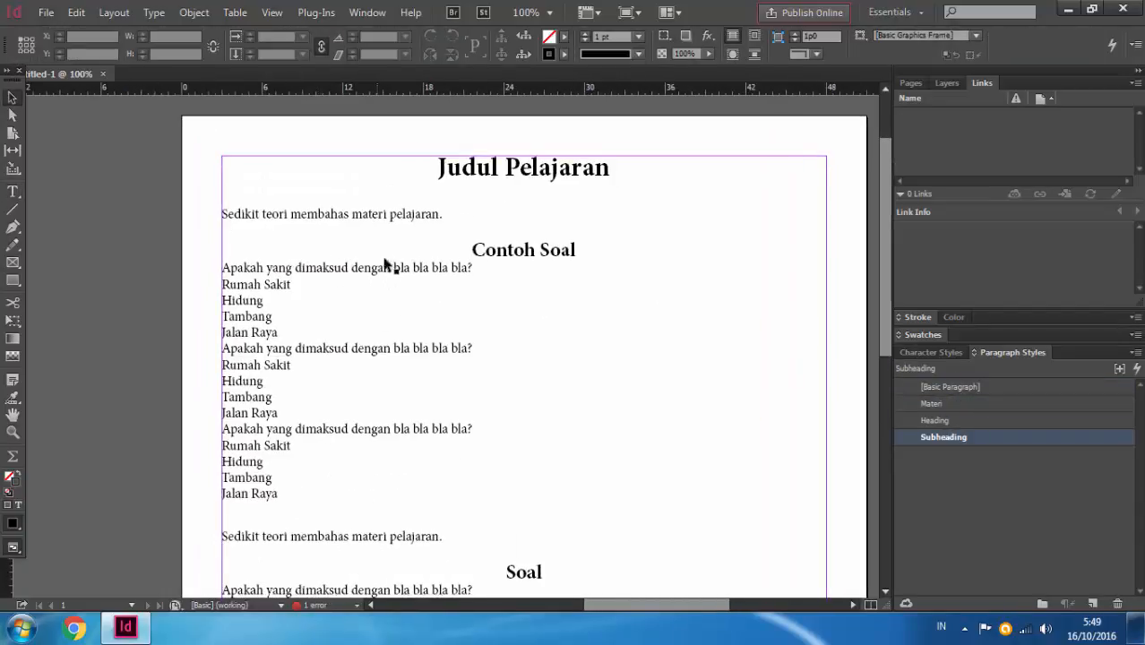
left_click(417, 273)
double_click(417, 270)
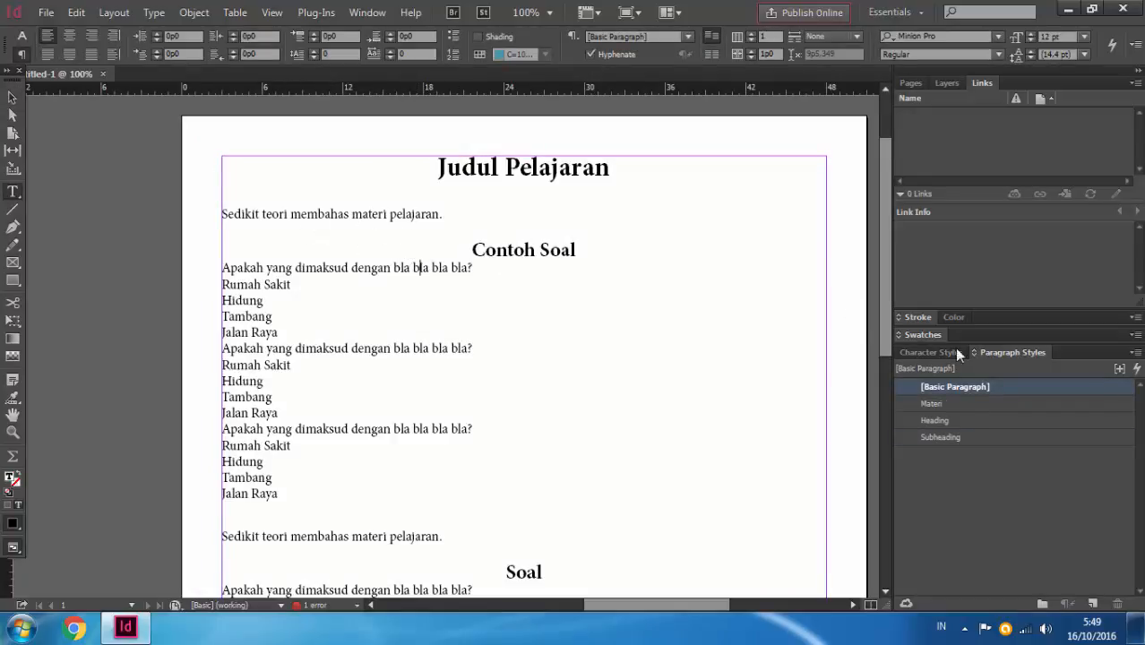
left_click(1091, 604)
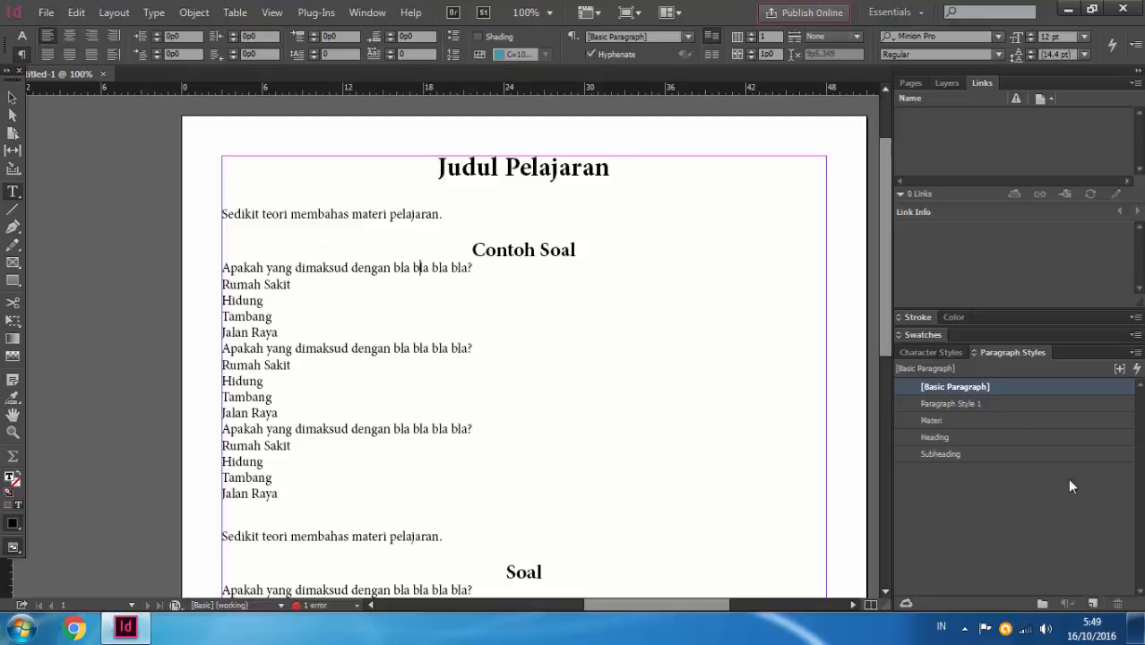
left_click(998, 405)
left_click(967, 403)
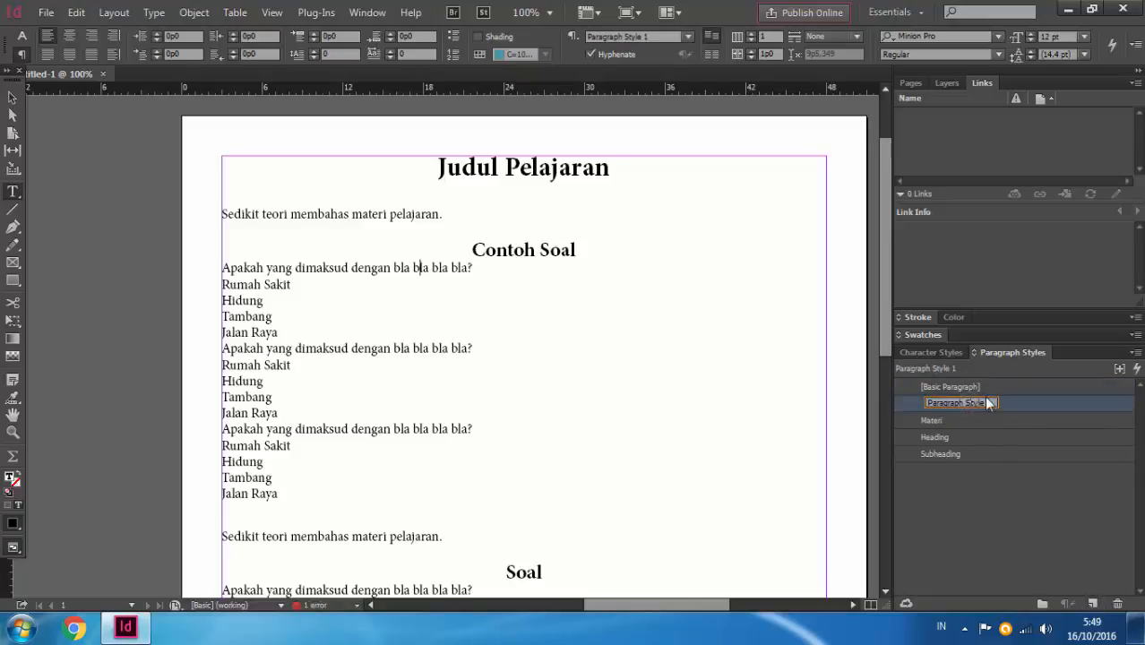
type("Soal")
key("Return")
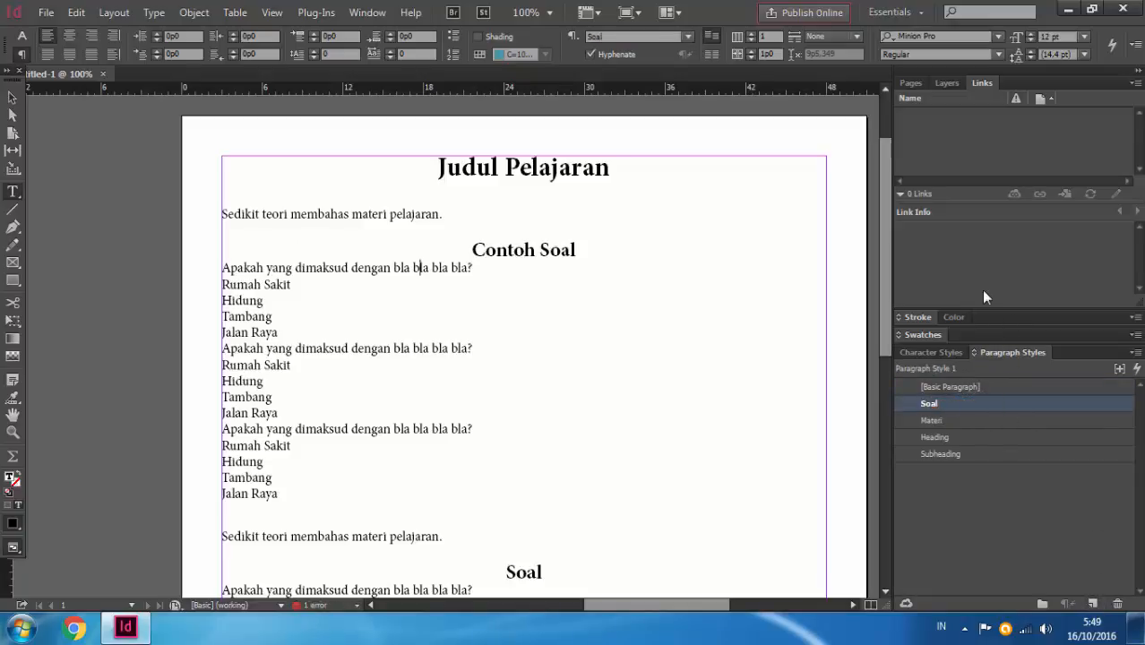
Step: Make the Soal style a numbered list with the tab position at 1p0, previewing the result on the page
double_click(955, 405)
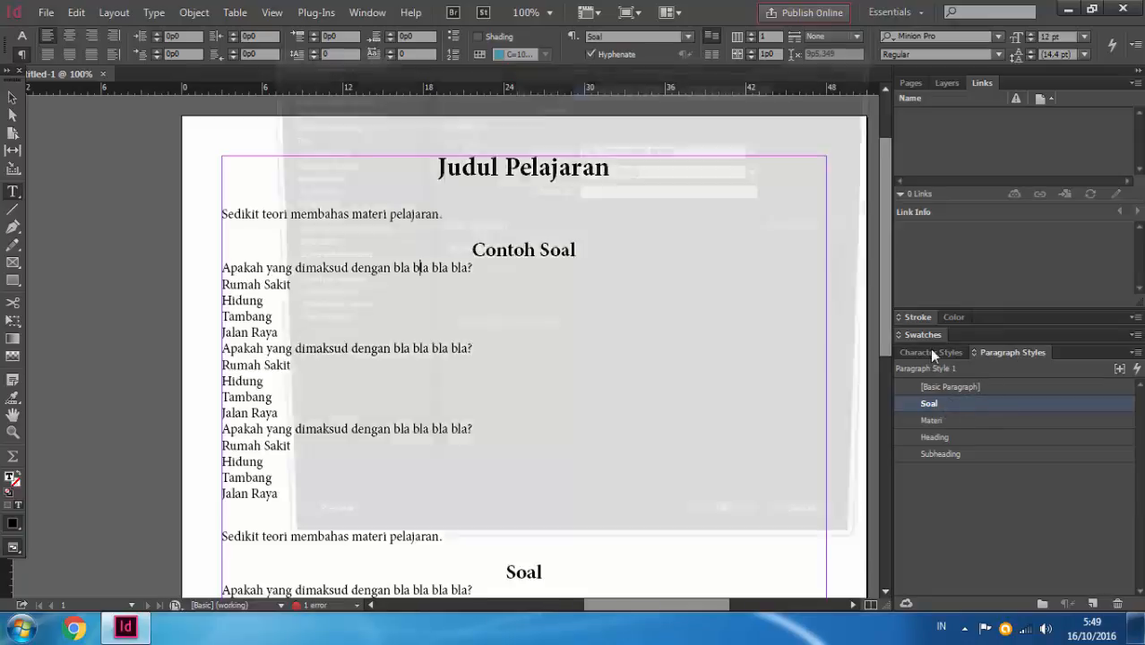
left_click_drag(515, 63, 746, 71)
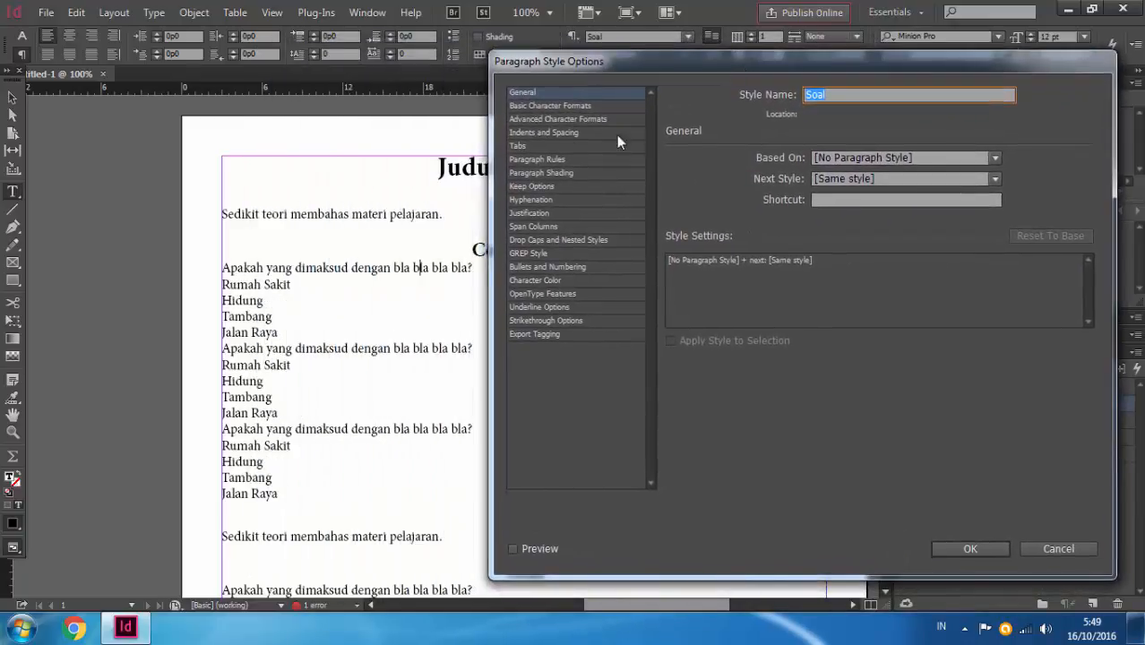
left_click(838, 89)
left_click_drag(761, 71, 810, 82)
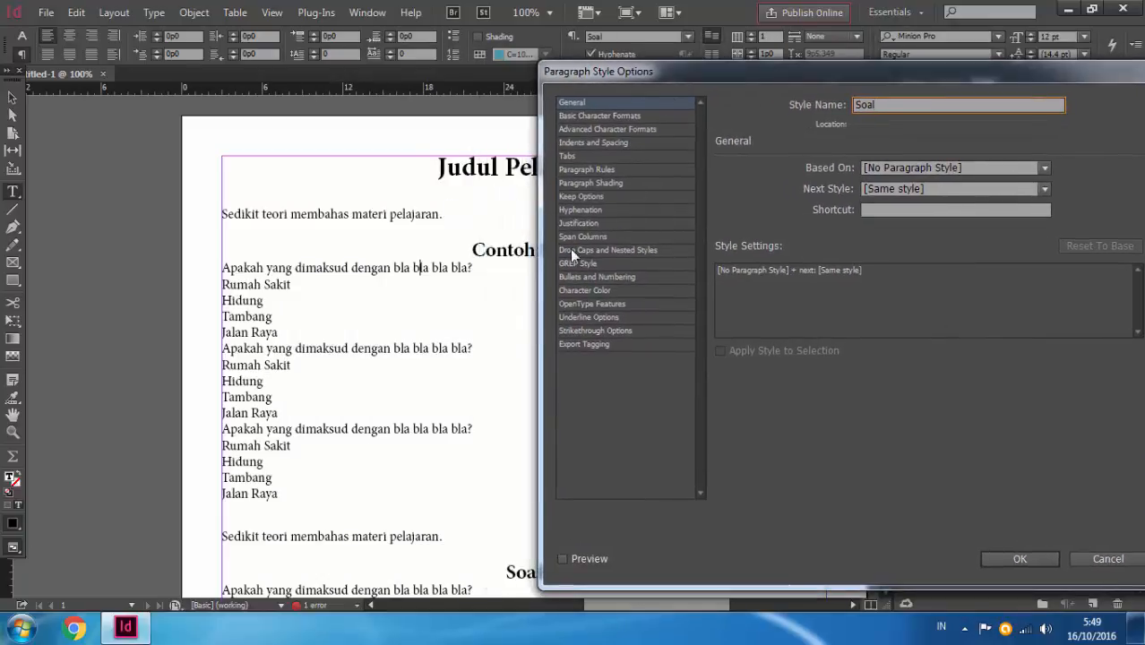
left_click(595, 276)
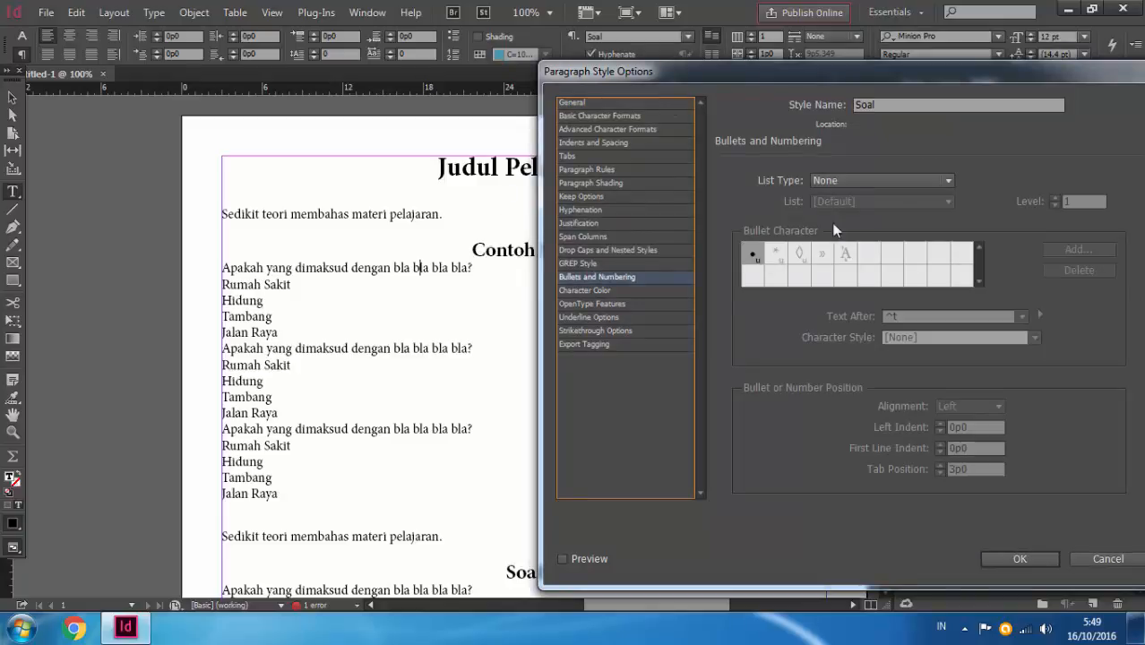
left_click(881, 180)
left_click(871, 232)
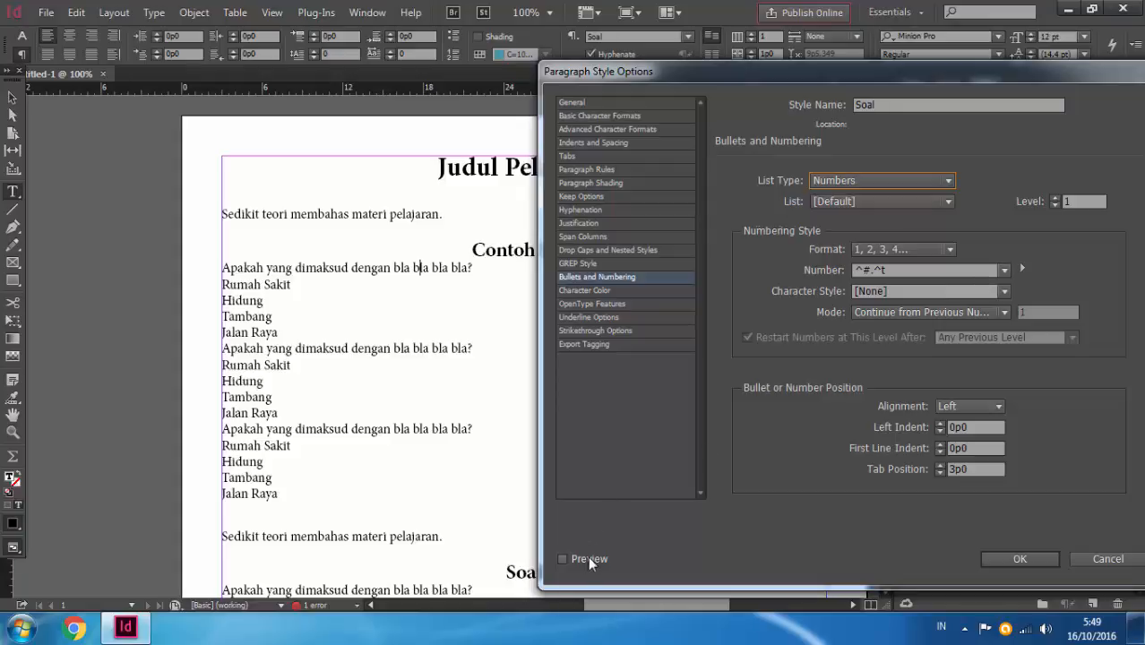
left_click(563, 559)
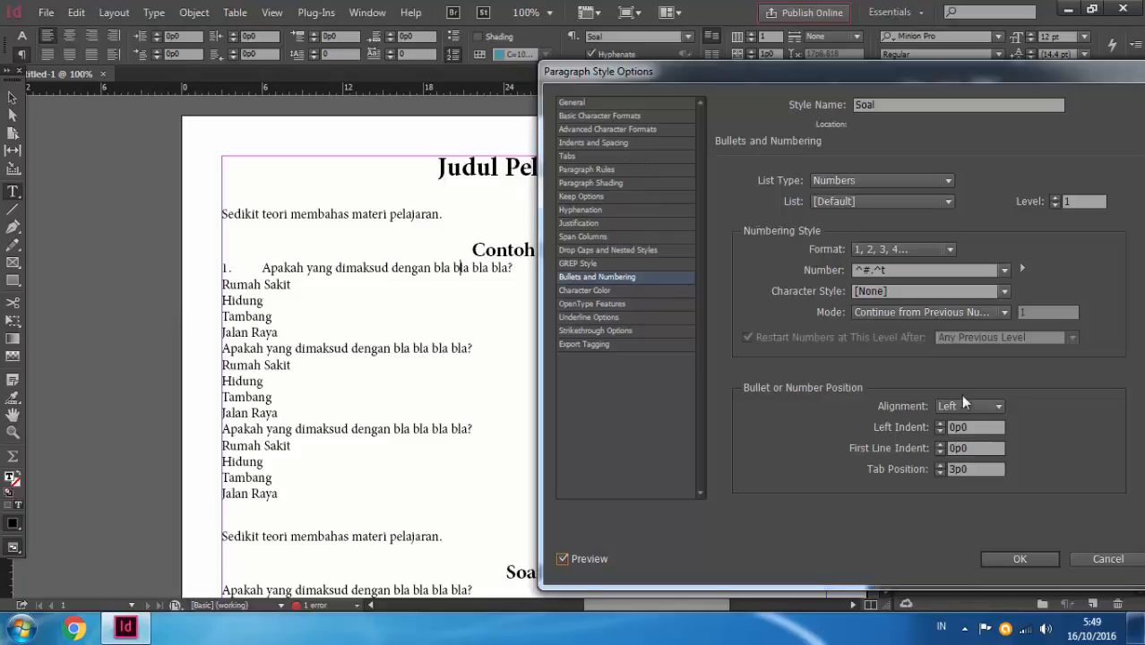
left_click(940, 472)
left_click(940, 472)
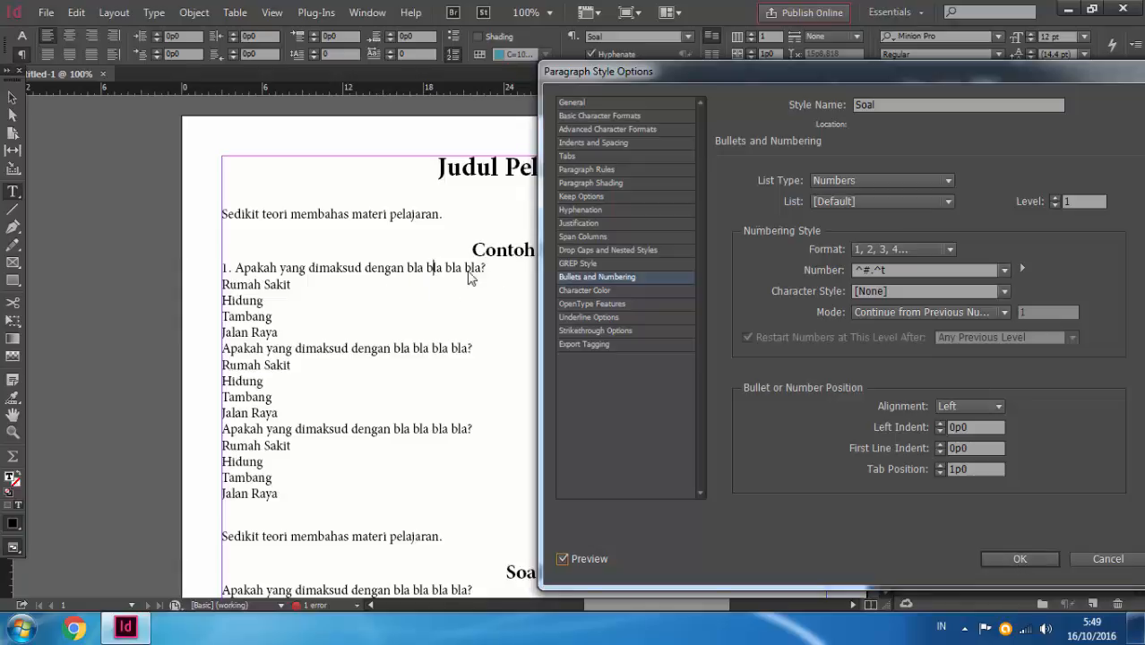
left_click(1014, 557)
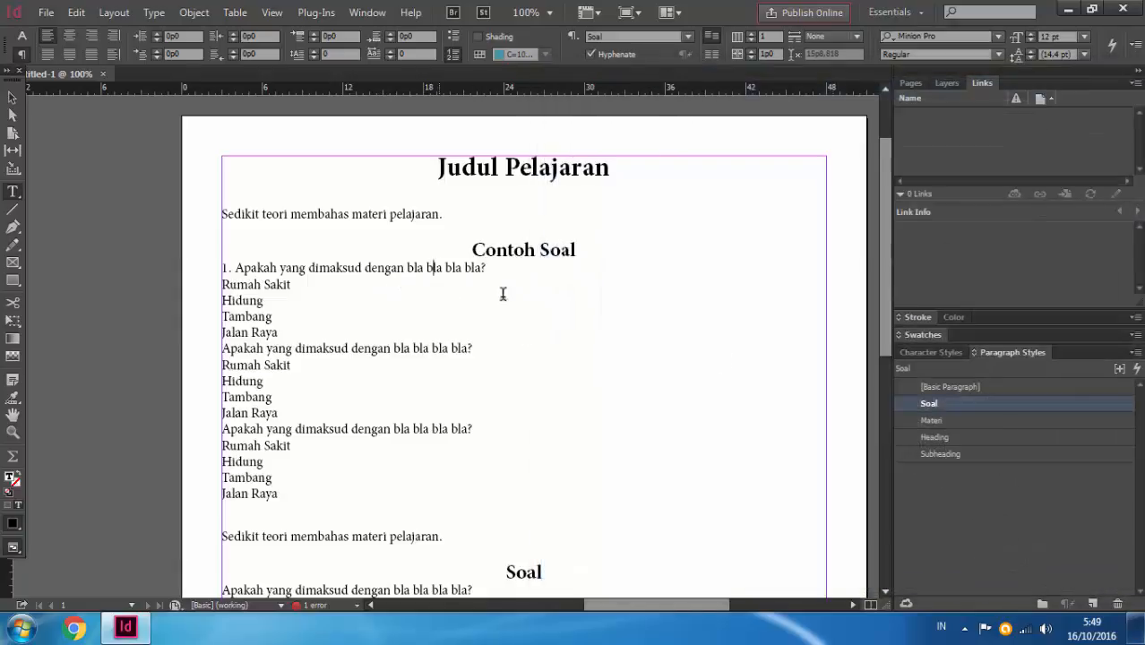
Step: Duplicate the Soal style, apply the copy to the first question's "Rumah Sakit" option and name it "Pilihan Soal"
left_click(289, 285)
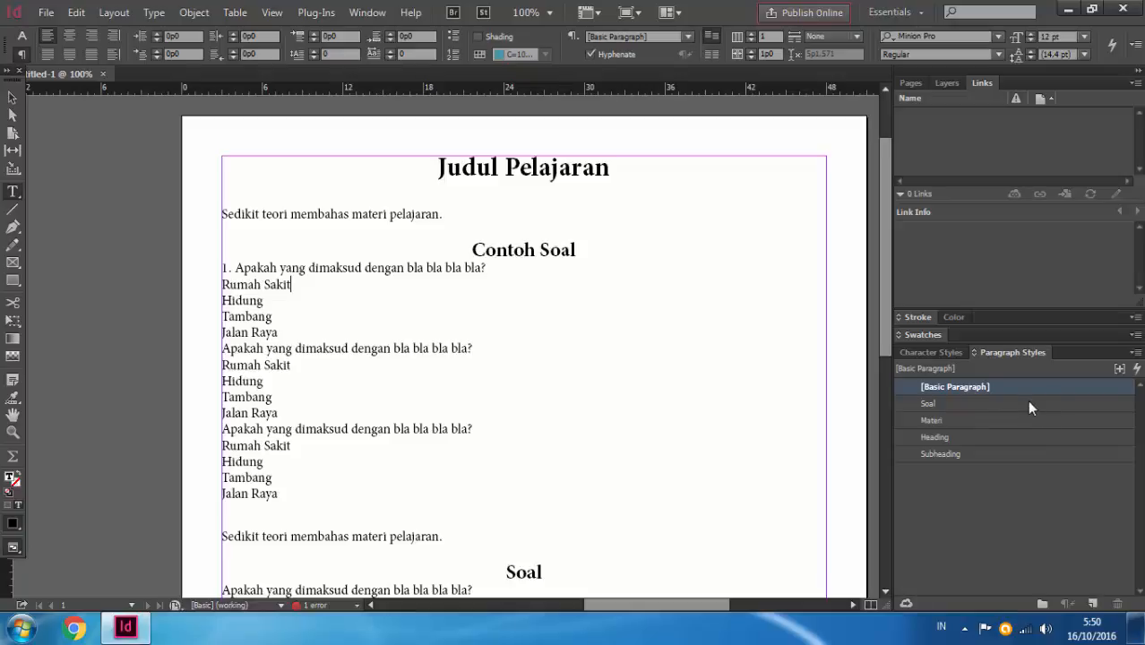
left_click_drag(1043, 401, 1092, 604)
left_click(968, 420)
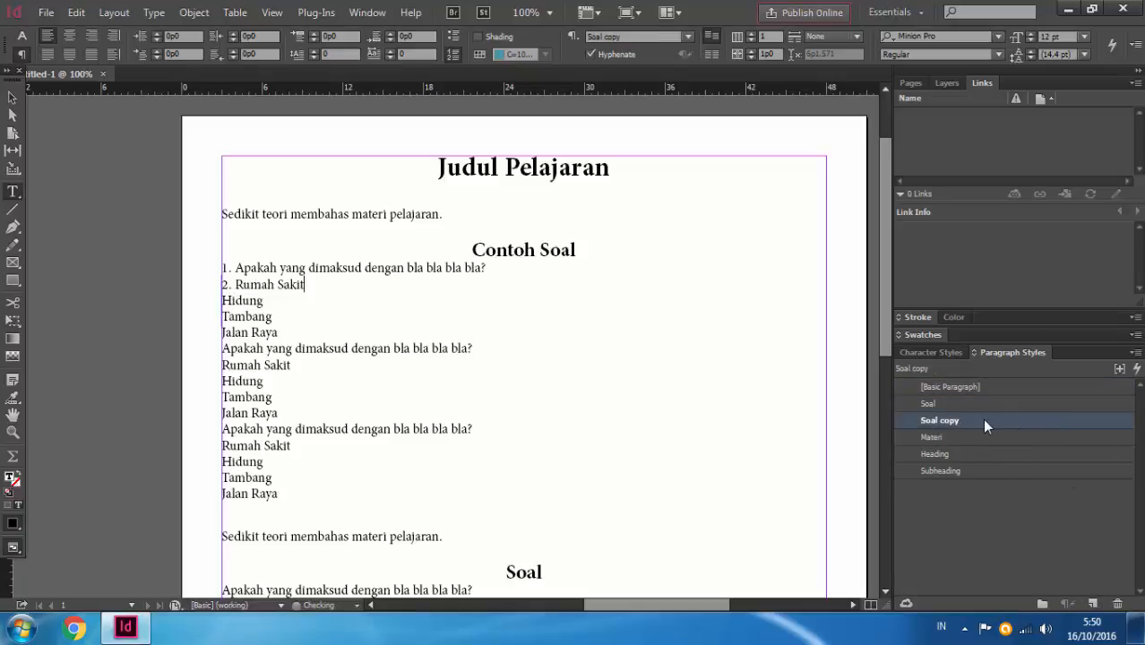
double_click(985, 421)
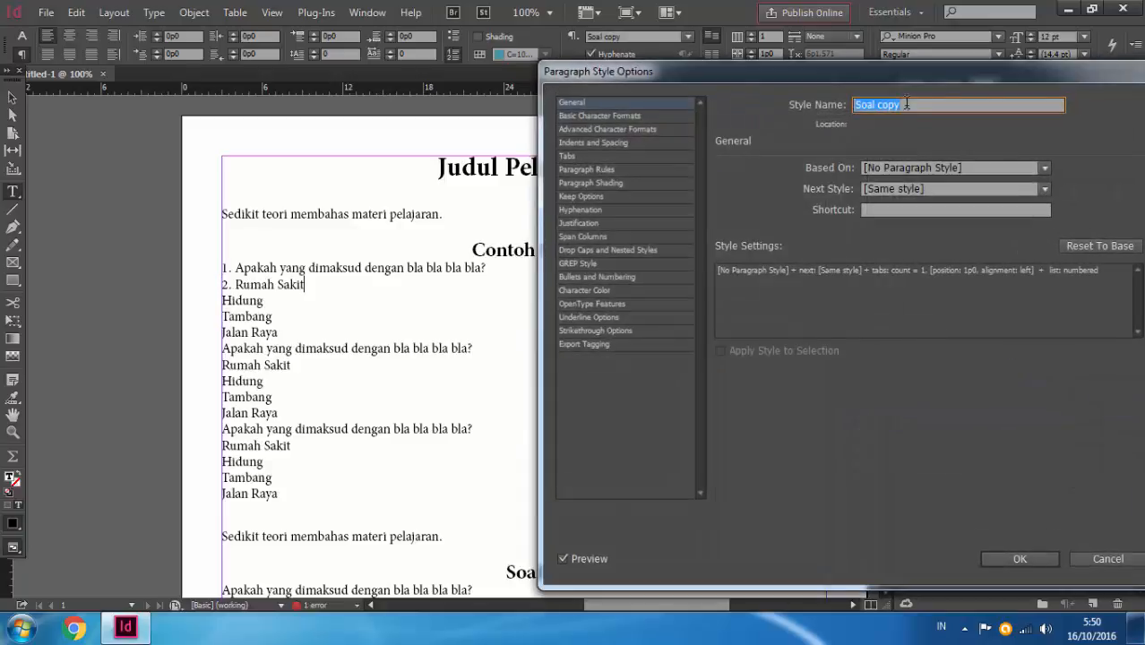
type("Pilihan Soal")
Step: Set the Pilihan Soal style's numbering format to A, B, C, D..
left_click(661, 281)
left_click(951, 251)
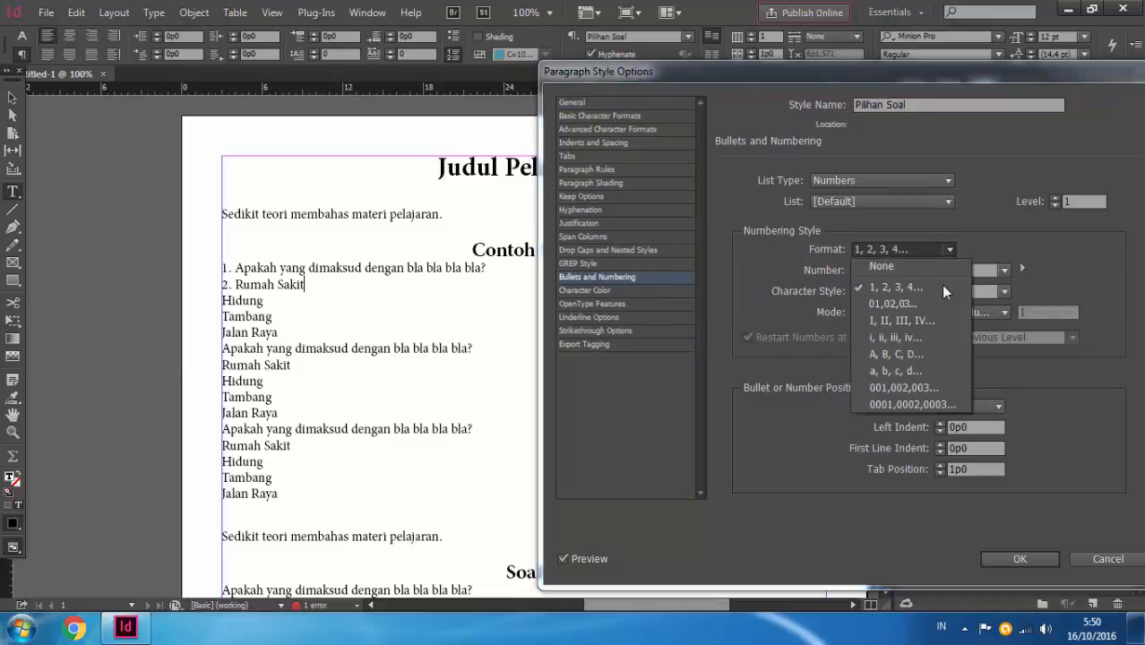
left_click(914, 354)
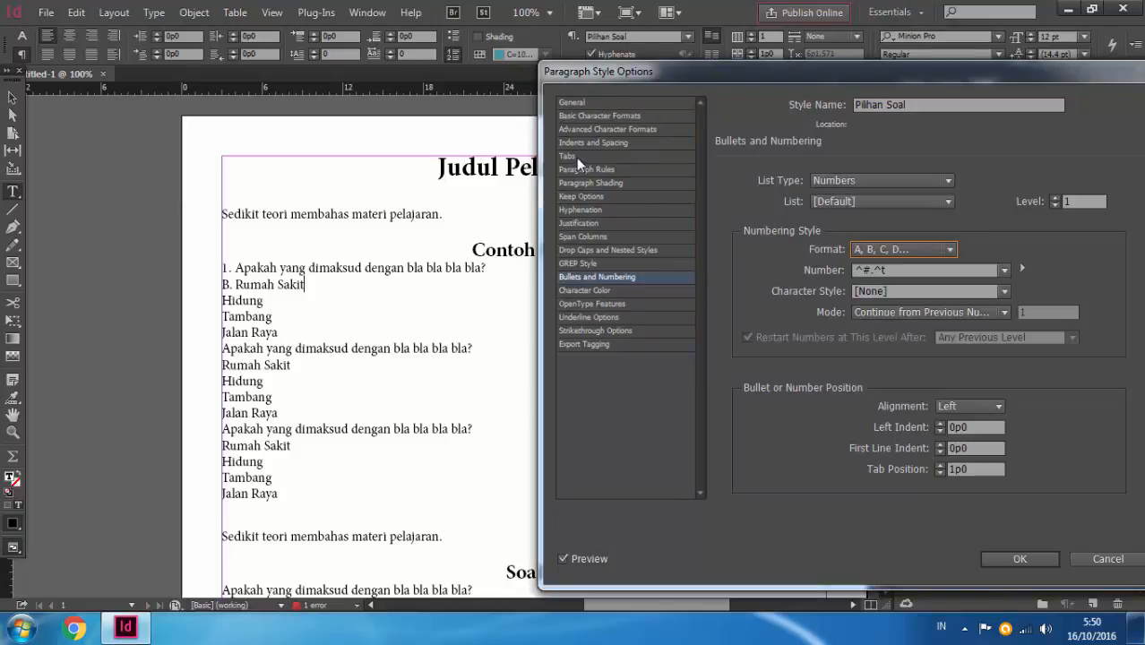
Step: Set the Pilihan Soal style's paragraph layout to Split Column with 2 sub-columns, keeping its numbering mode on continue from previous number
left_click(591, 237)
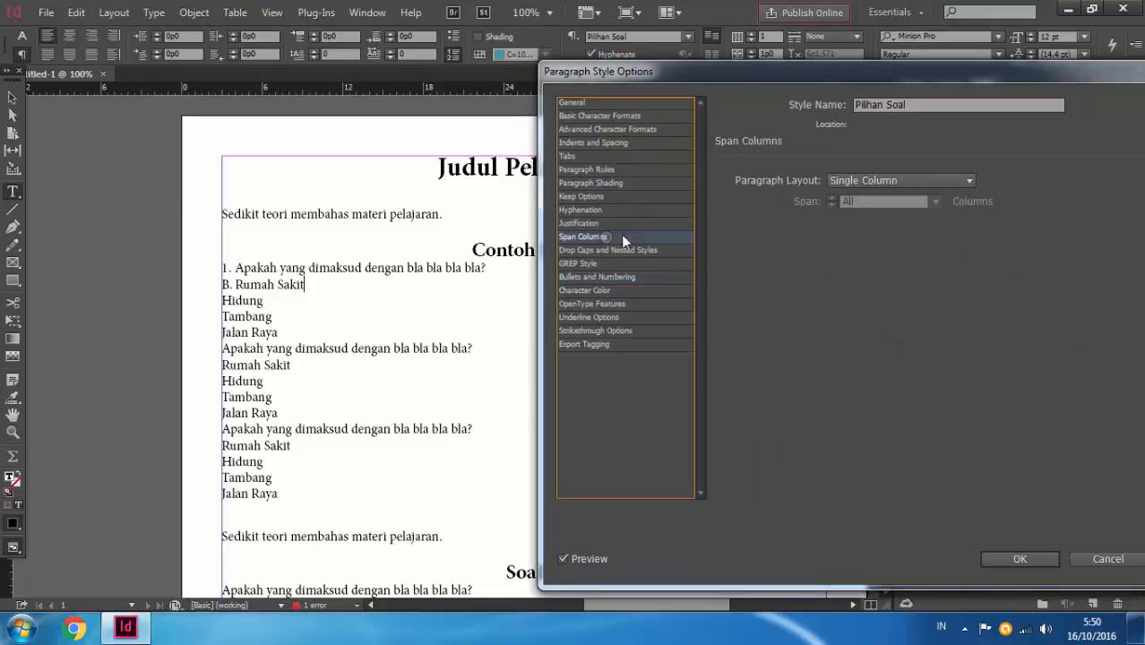
left_click(935, 184)
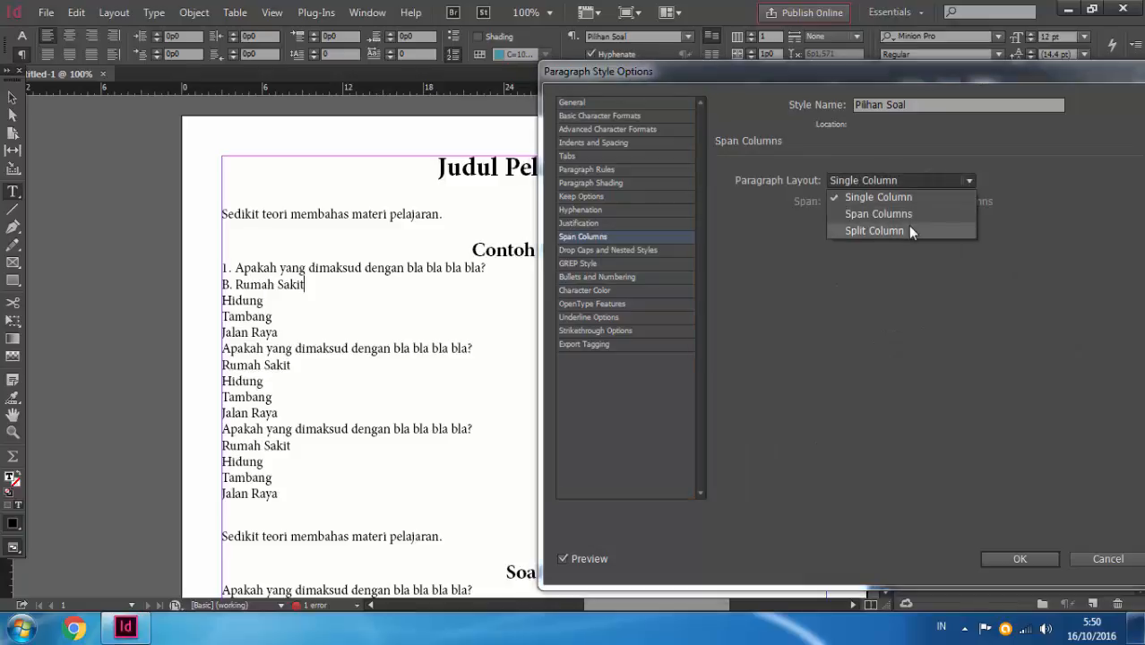
left_click(908, 225)
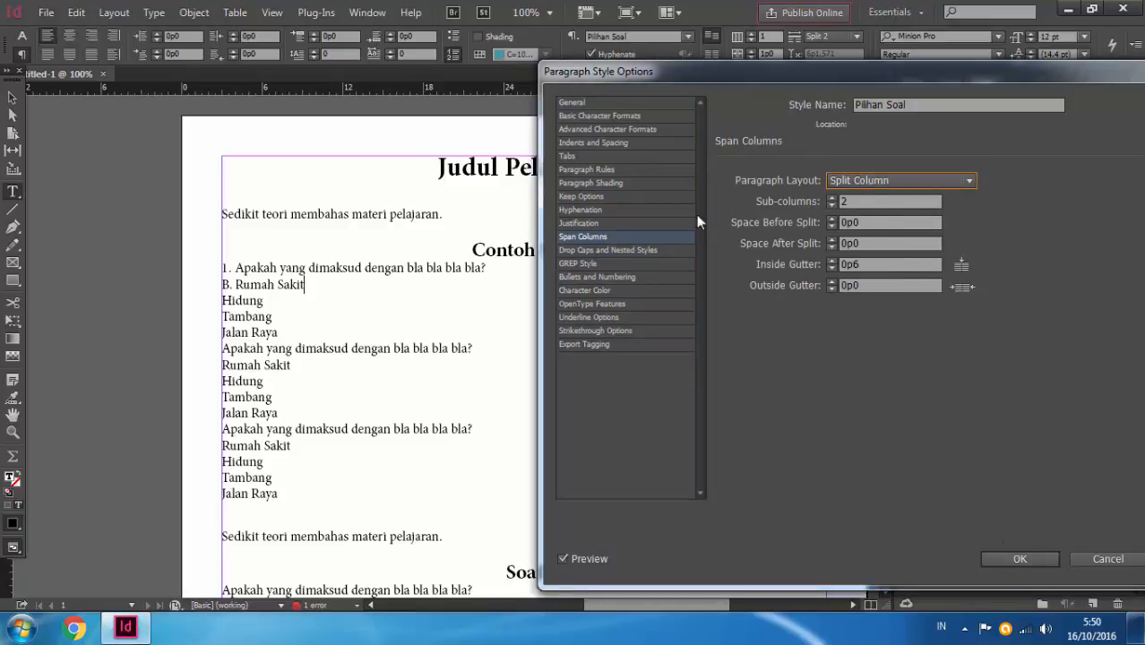
left_click(619, 251)
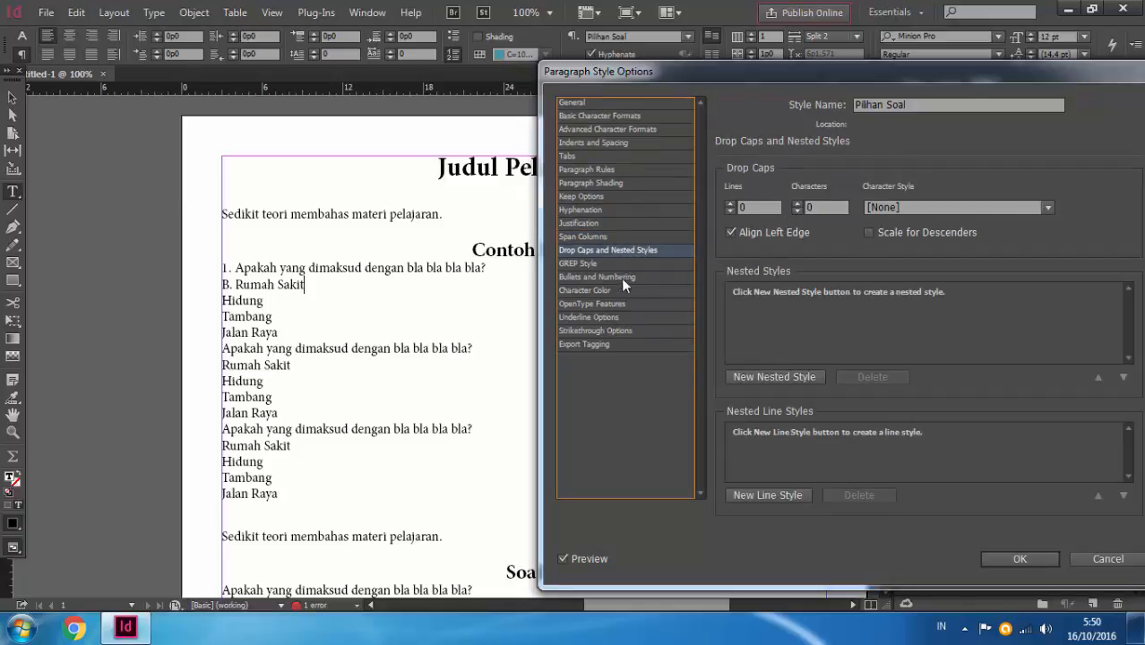
left_click(592, 277)
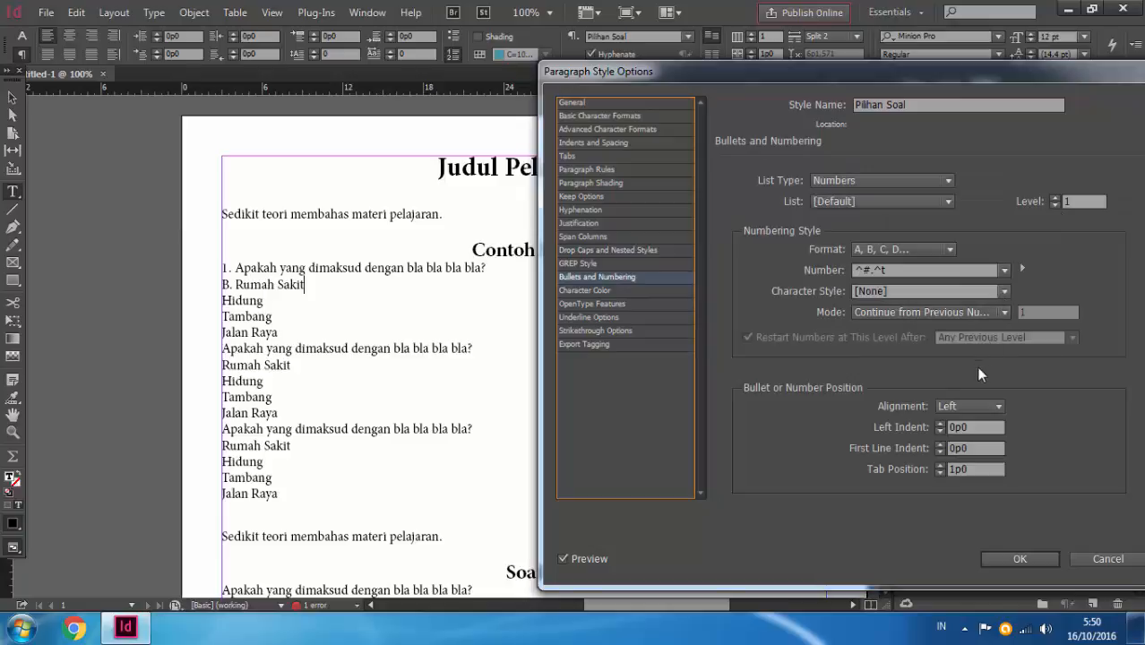
left_click(1002, 311)
left_click(1000, 312)
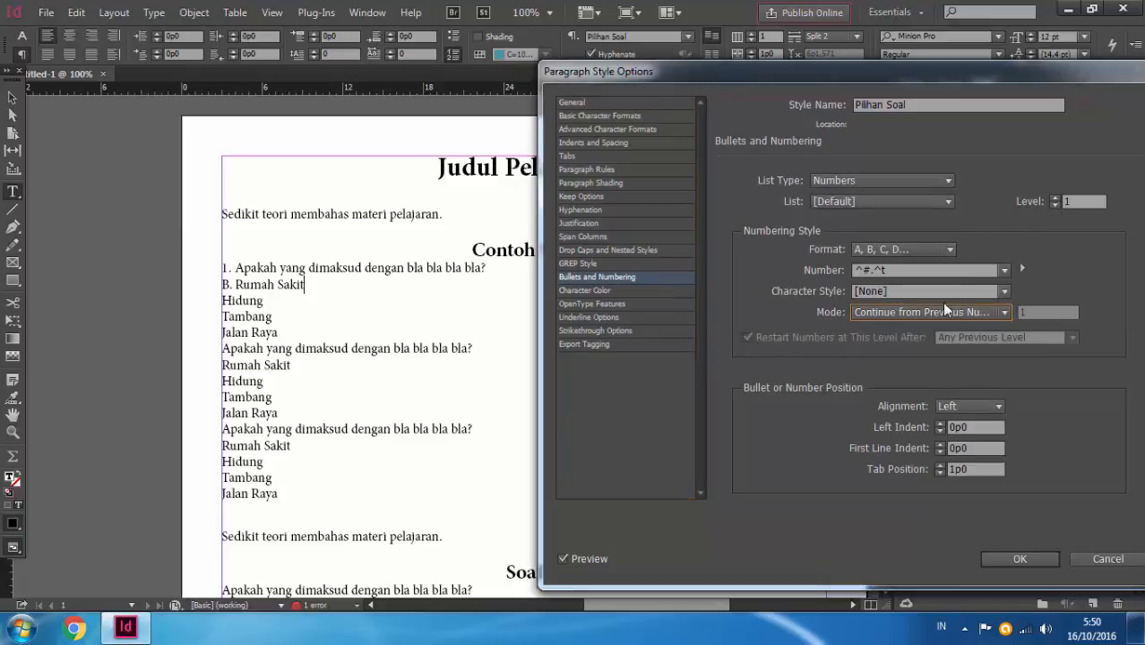
left_click(1019, 558)
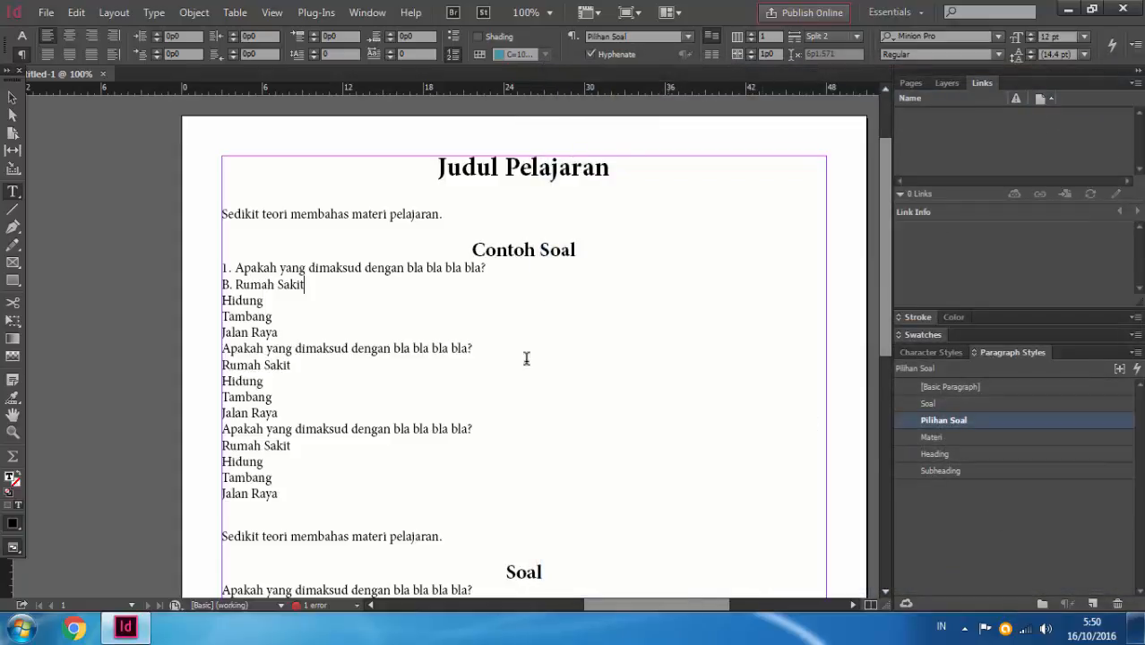
Step: Apply the Pilihan Soal style to the first question's remaining options Hidung, Tambang and Jalan Raya
left_click(364, 267)
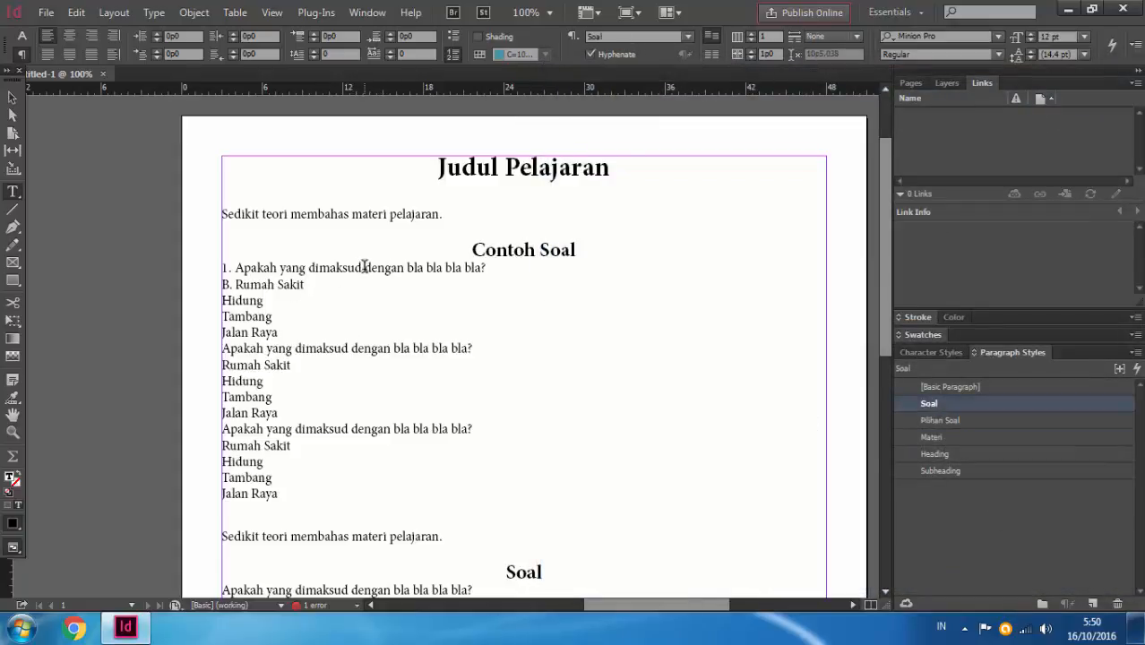
left_click_drag(306, 284, 307, 331)
left_click(941, 419)
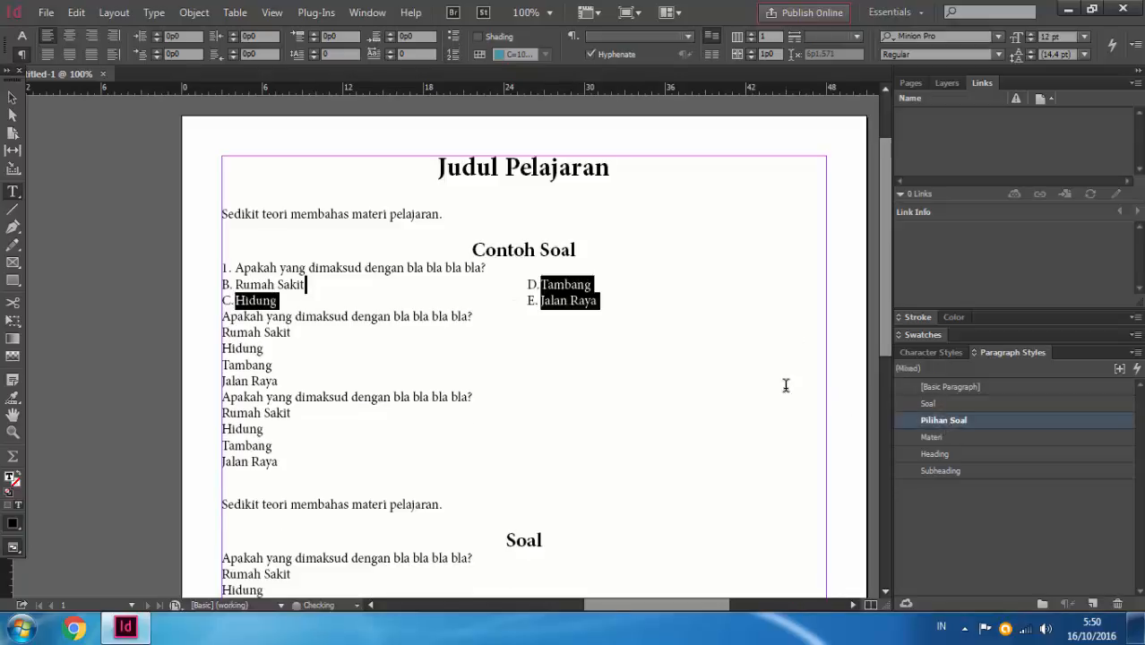
Step: Apply the Soal style to the second question under Contoh Soal and Pilihan Soal to its four answer options
left_click(475, 317)
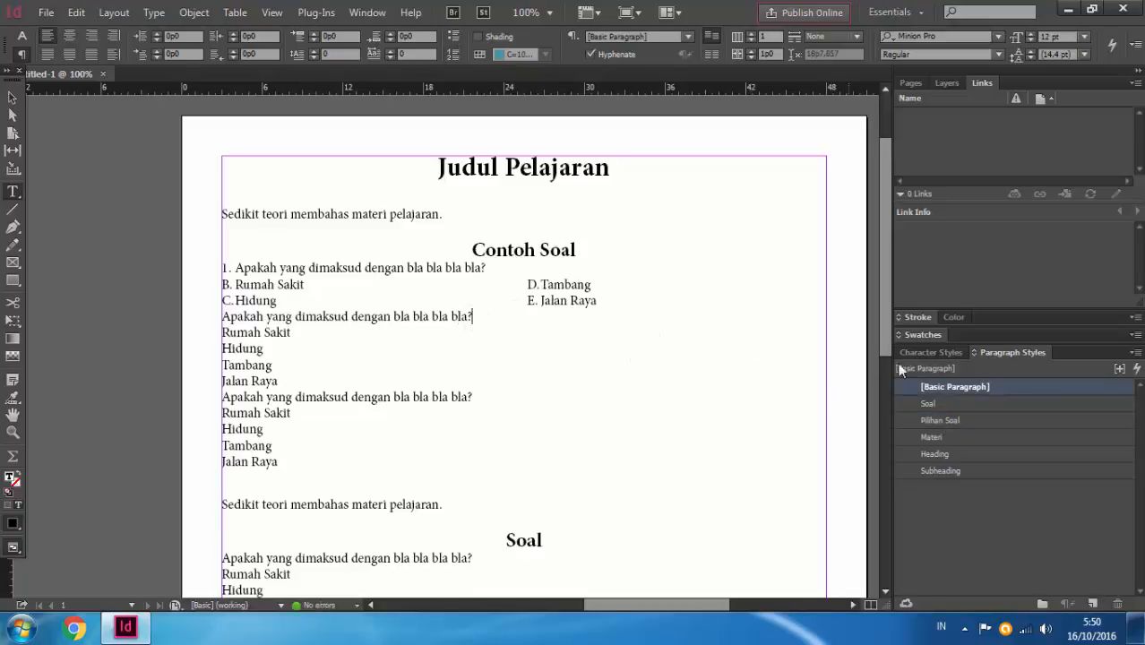
left_click(951, 408)
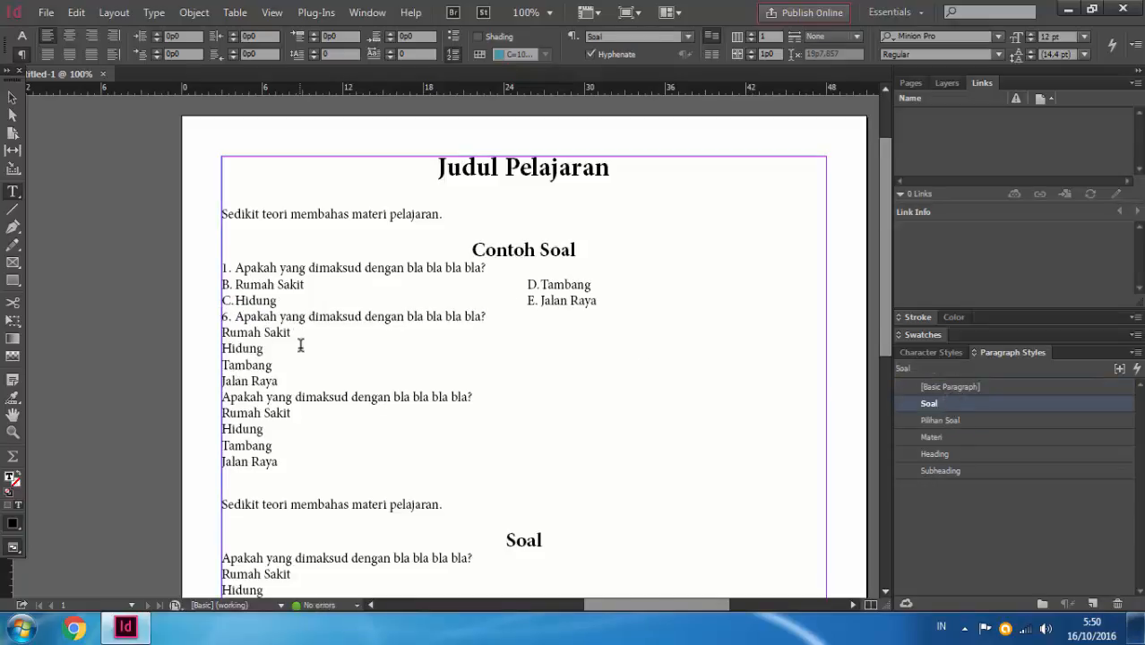
left_click_drag(300, 339, 299, 375)
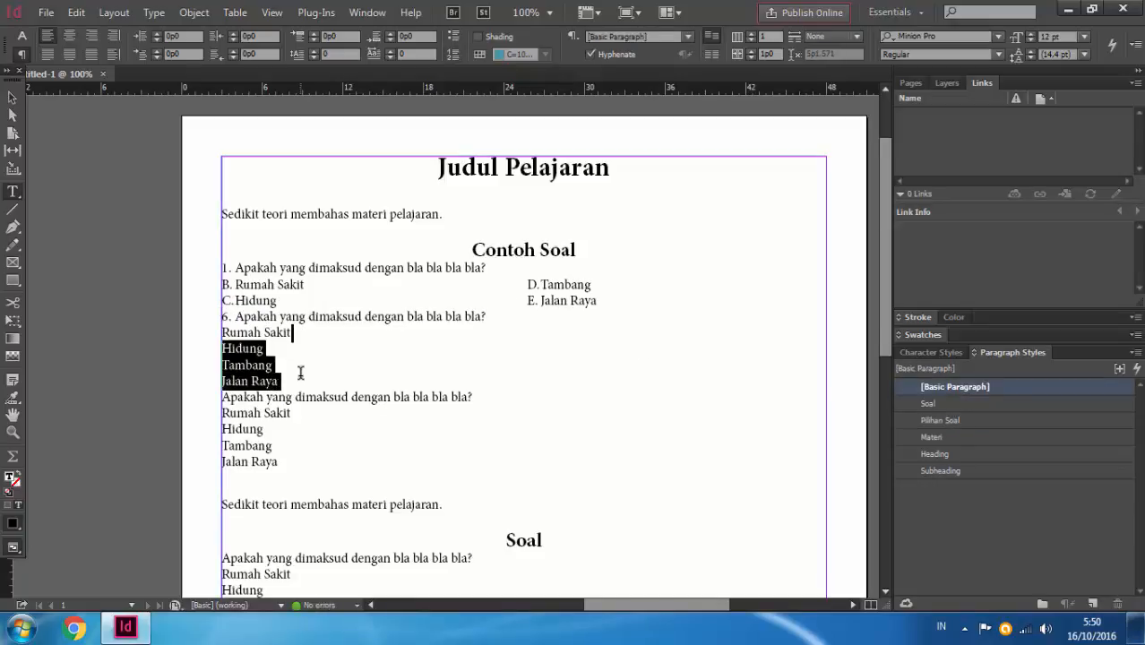
left_click(949, 422)
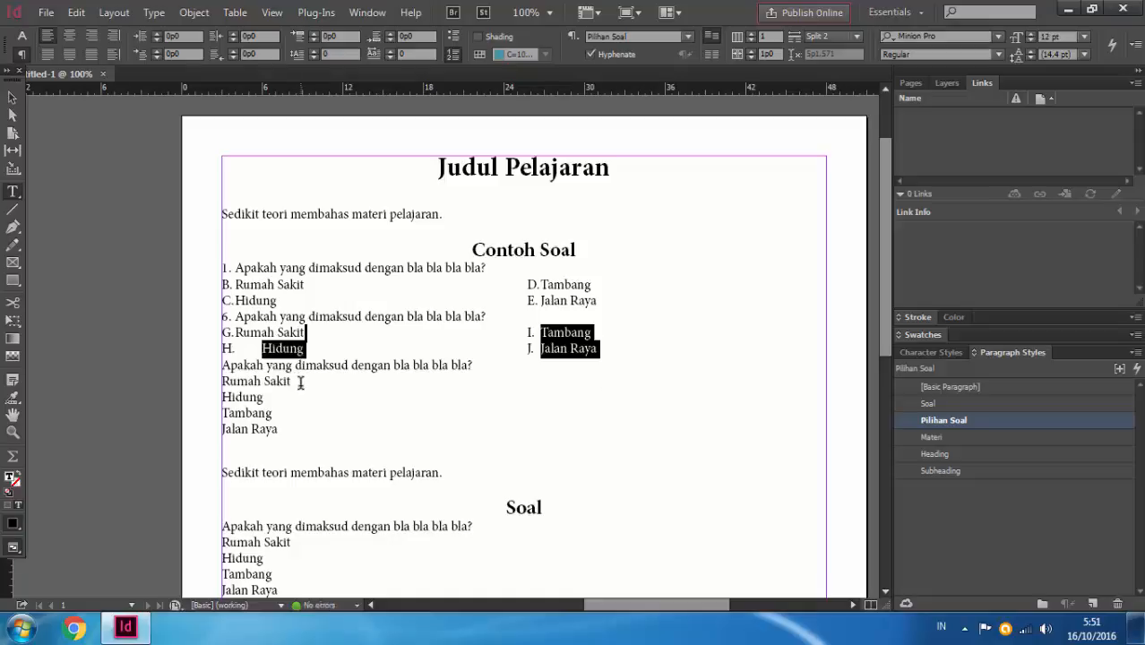
Step: With no text selected, set the Soal style's Space Before to 0p5 in its indents and spacing options
left_click(967, 517)
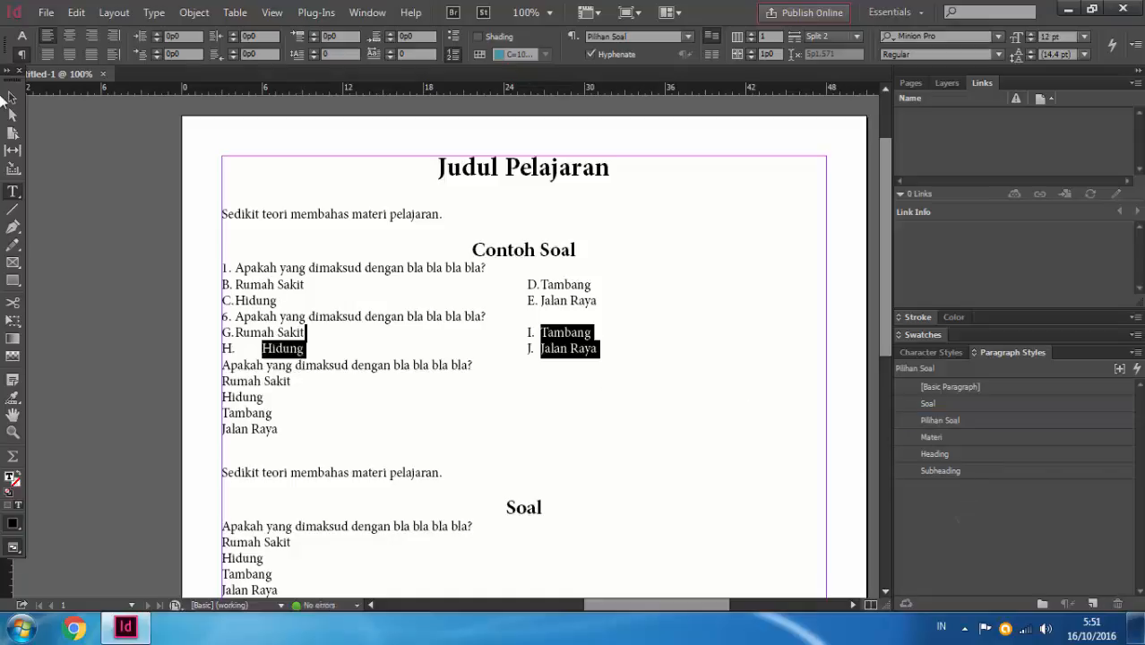
left_click(11, 97)
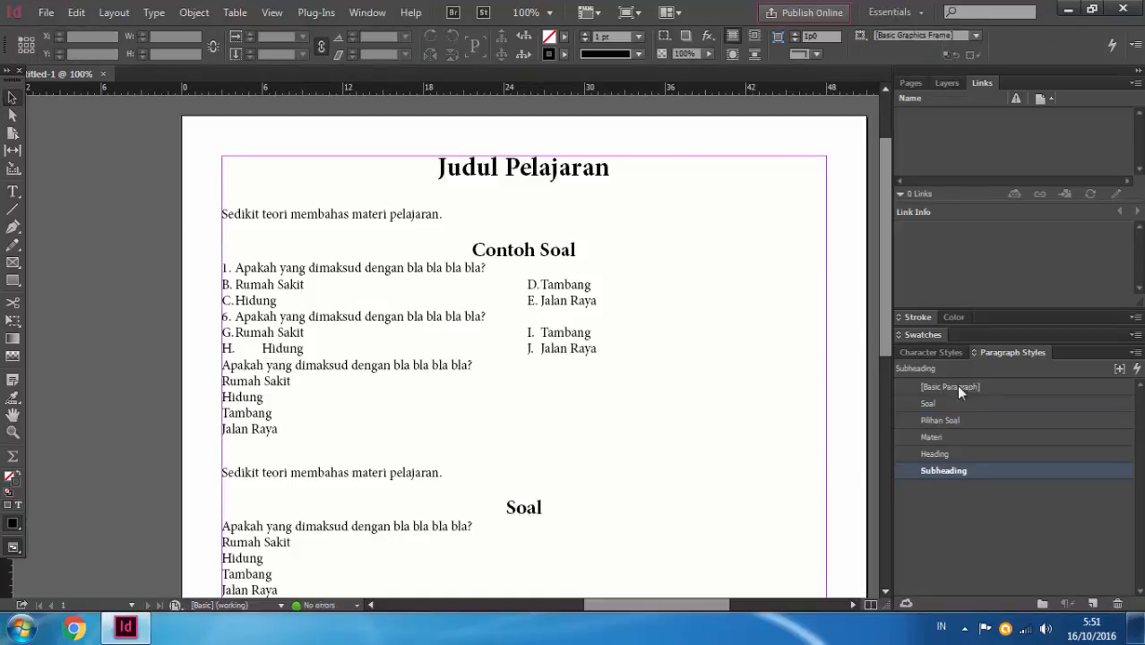
double_click(981, 404)
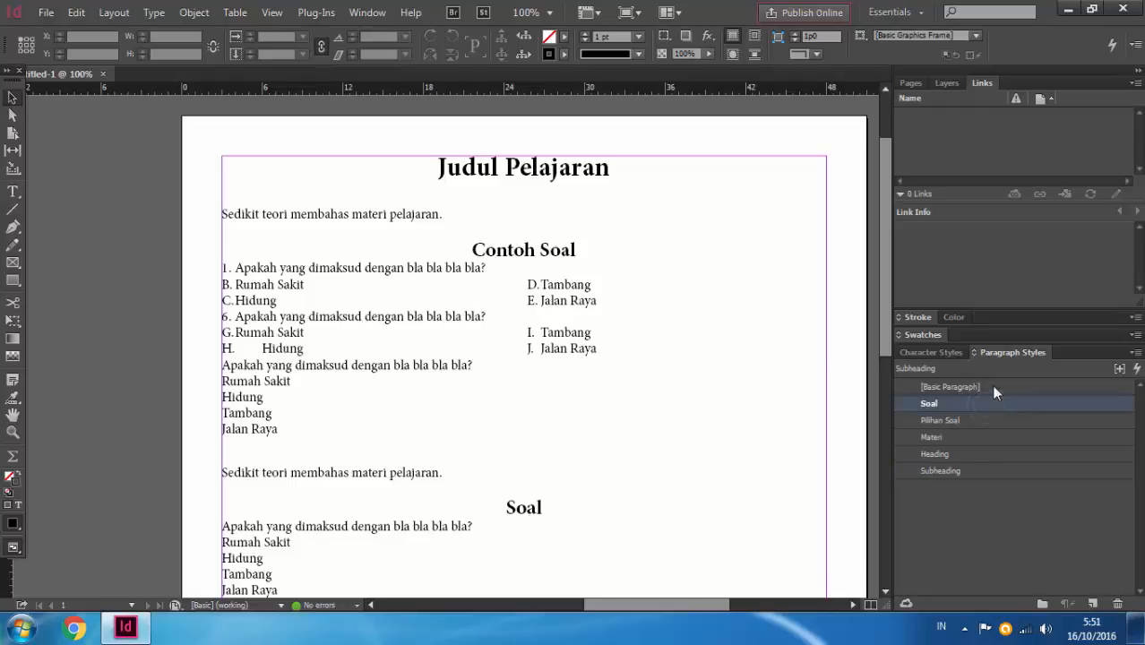
left_click(611, 142)
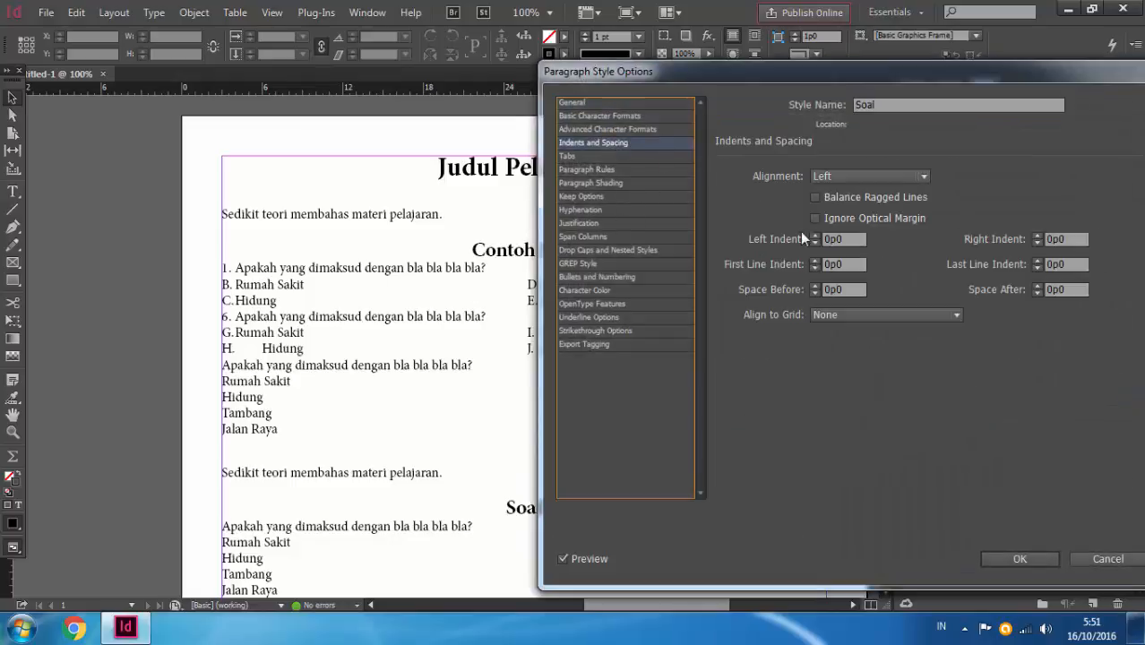
left_click(815, 286)
left_click(815, 286)
left_click(816, 286)
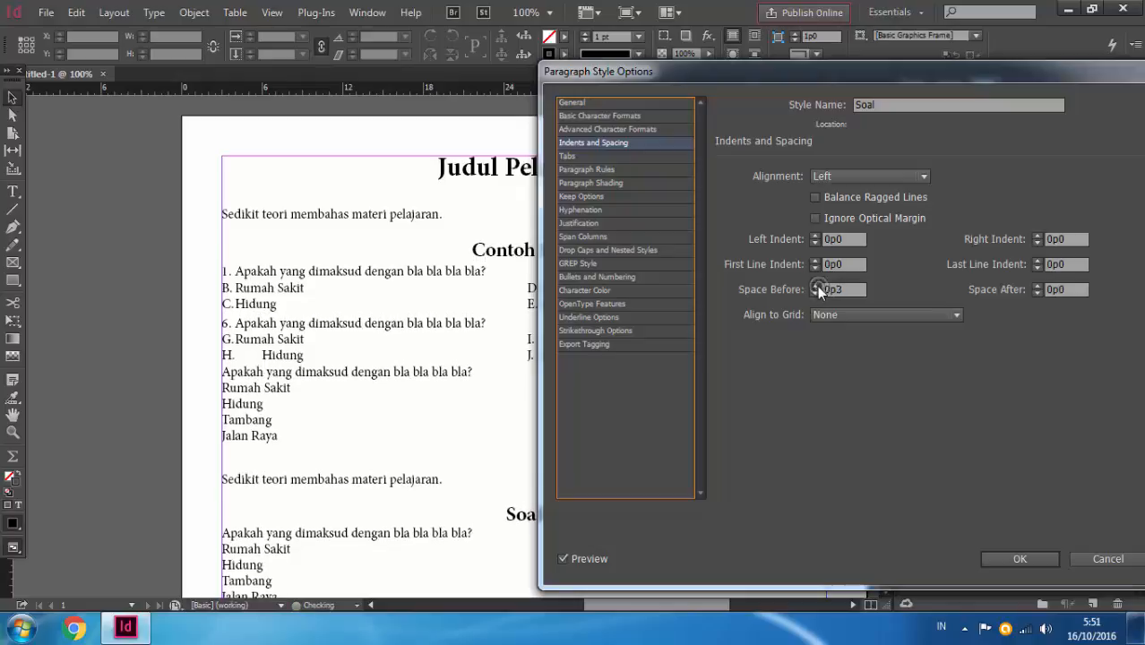
left_click(816, 286)
left_click(816, 286)
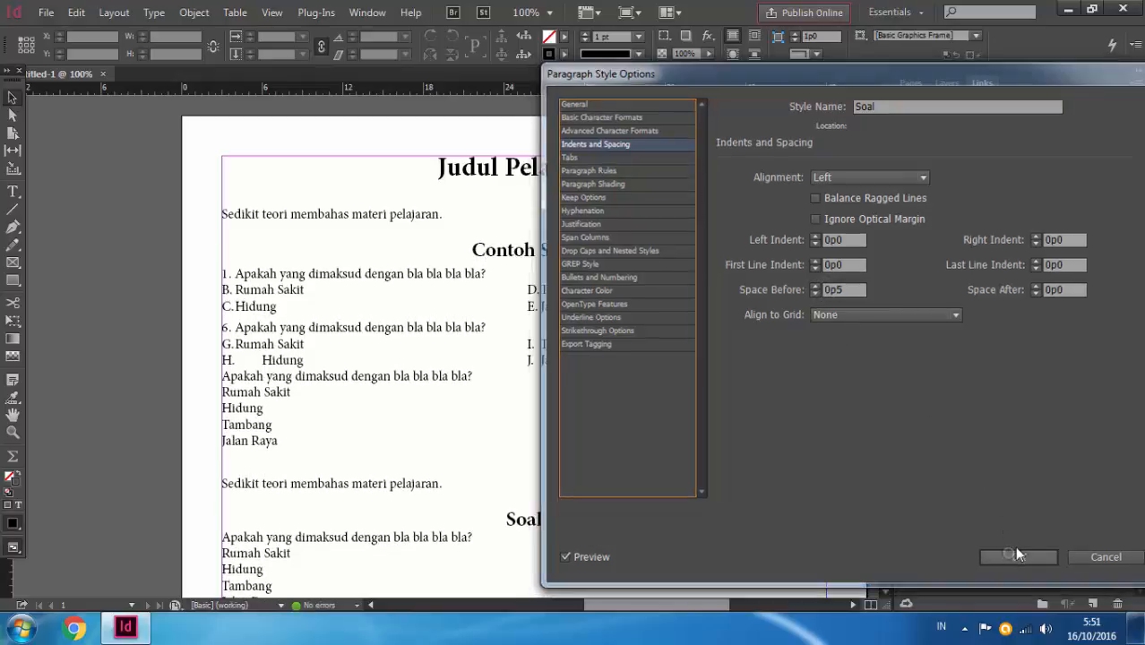
left_click(1018, 557)
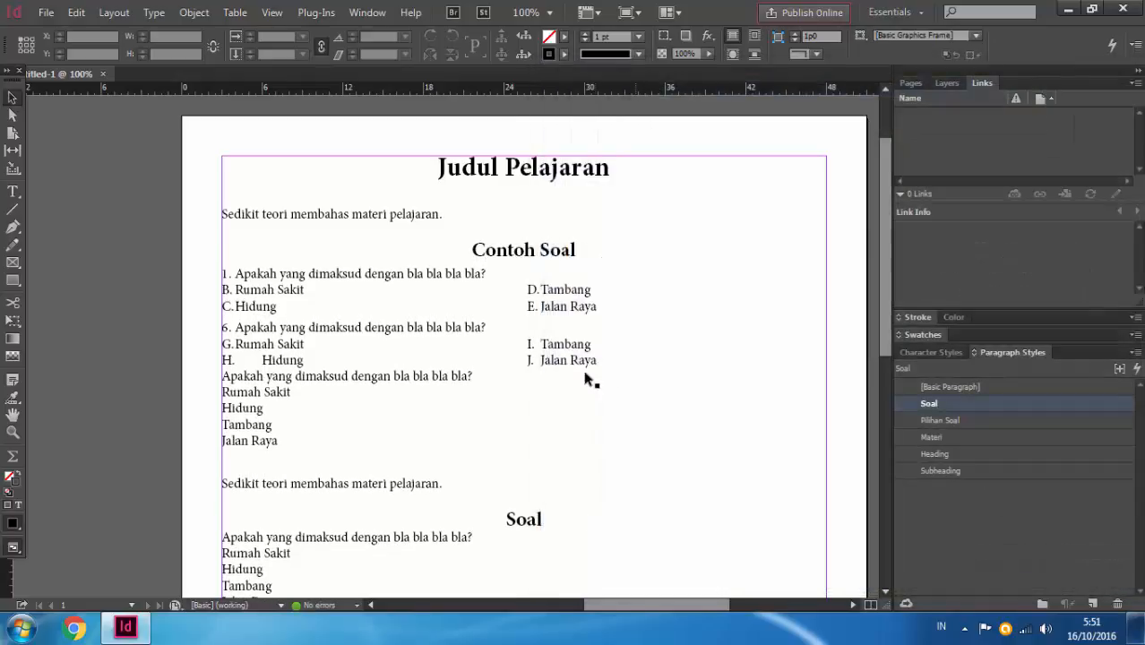
Step: Apply the Soal style to the third question under Contoh Soal and Pilihan Soal to its four answer options
double_click(320, 378)
left_click(972, 404)
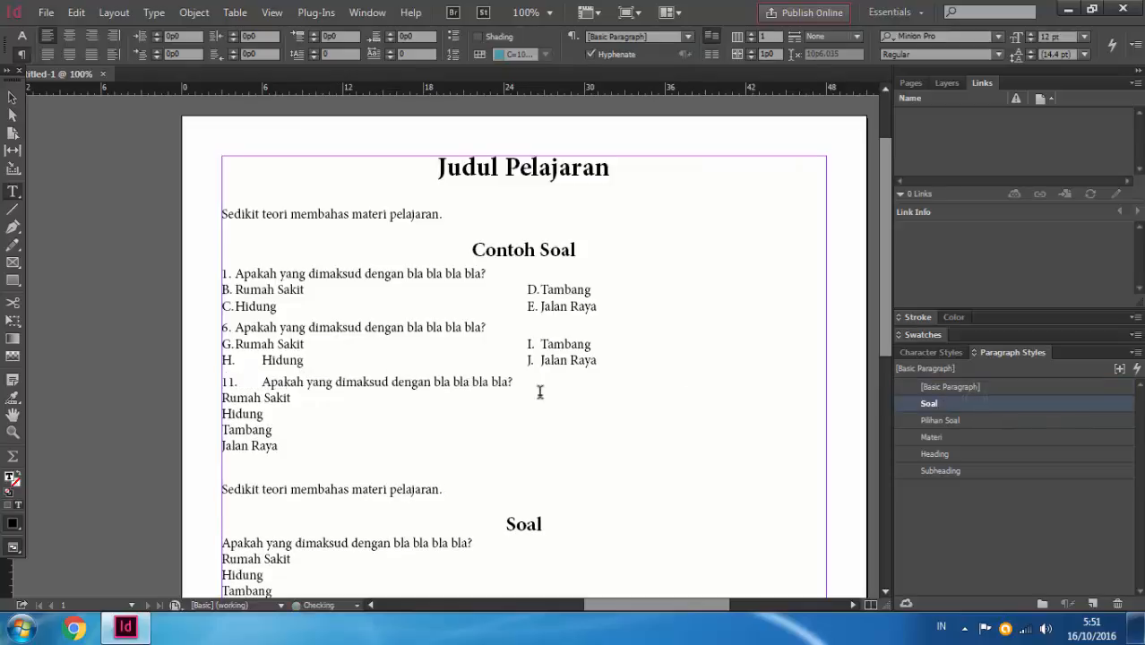
left_click_drag(306, 400, 307, 445)
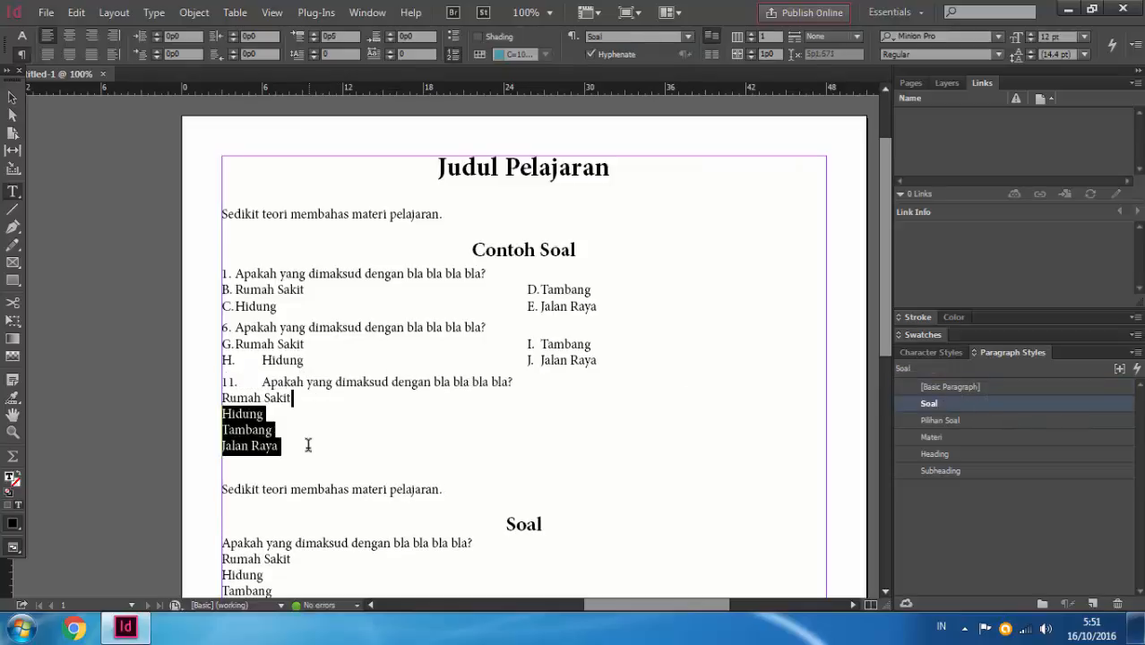
left_click(938, 417)
Step: Apply the Soal style to the first question under the Soal subheading and Pilihan Soal to its four options
scroll(883, 281, "down", 4)
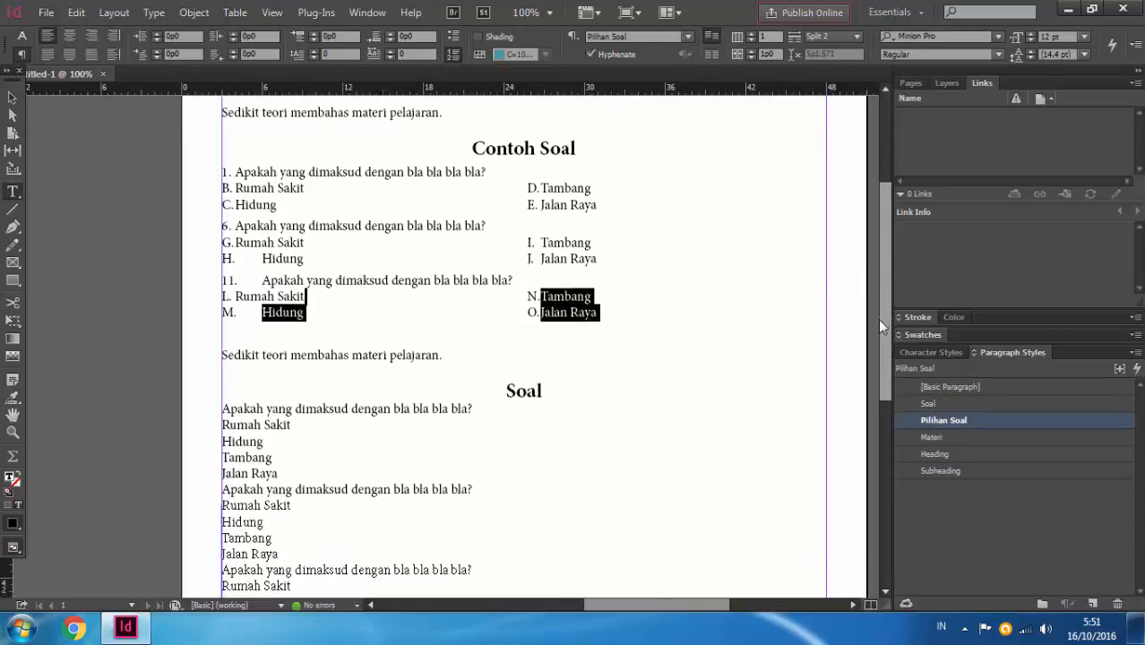
left_click(443, 362)
left_click(928, 403)
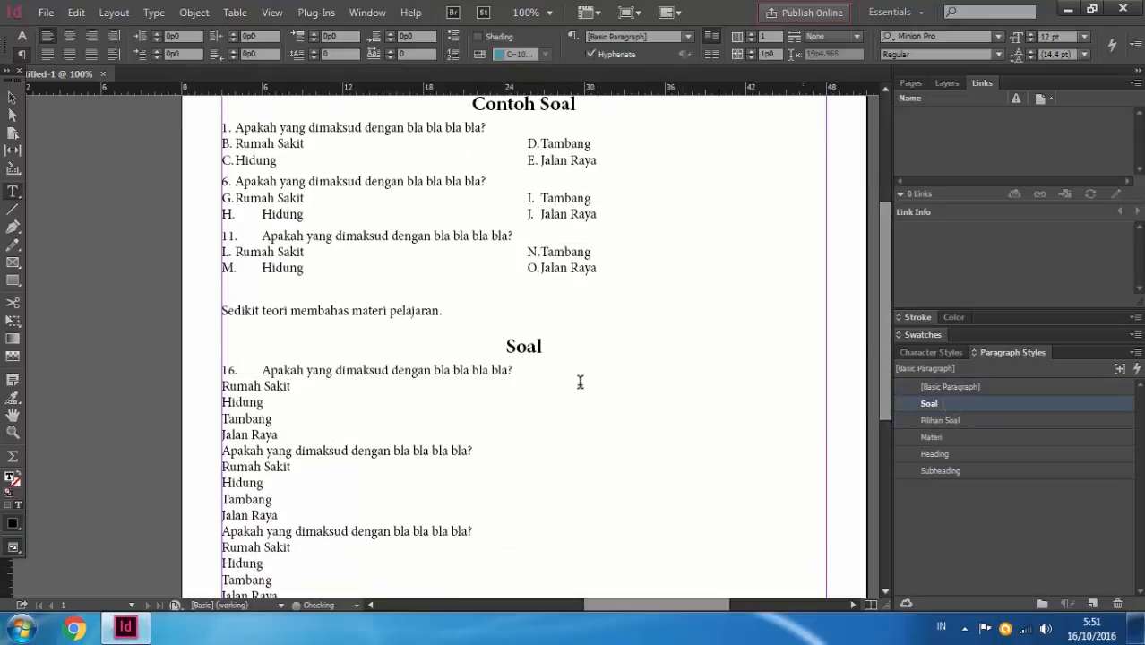
left_click_drag(302, 390, 304, 429)
left_click(943, 417)
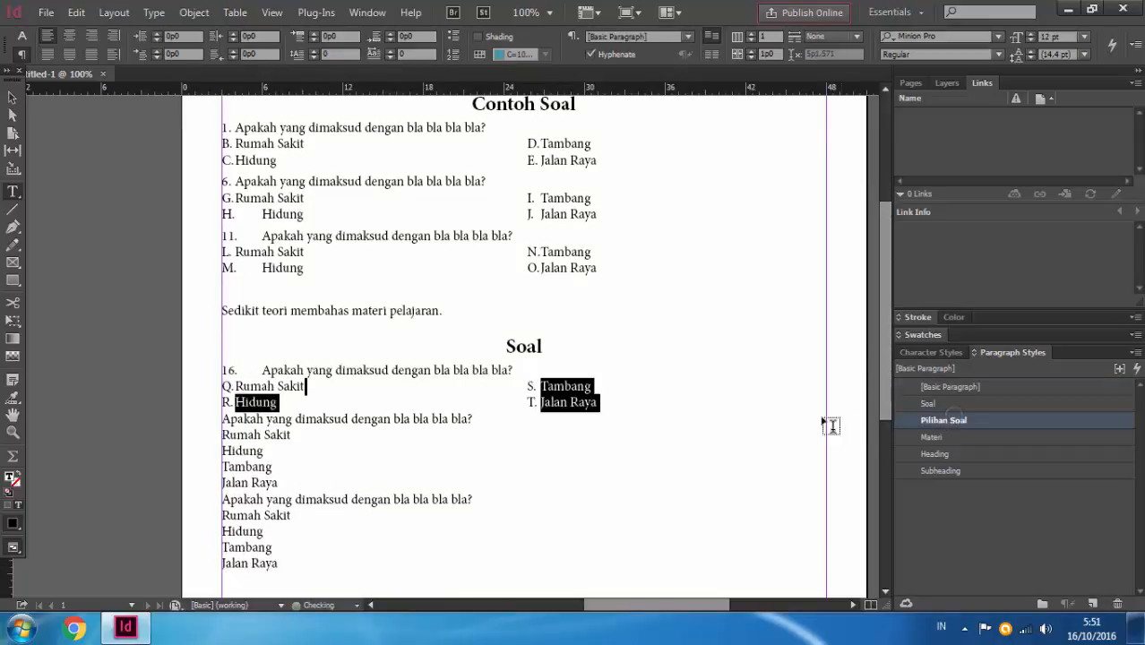
Step: Apply the Soal style to the second question under the Soal subheading and Pilihan Soal to its four options
left_click(723, 417)
left_click(928, 403)
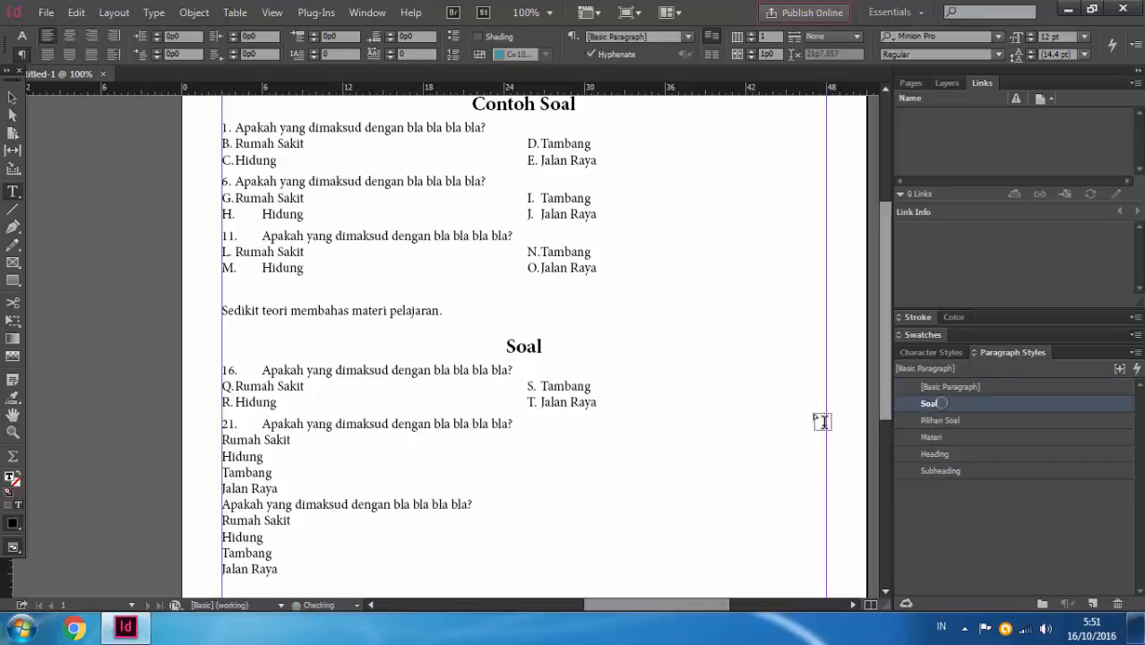
left_click_drag(353, 447, 354, 482)
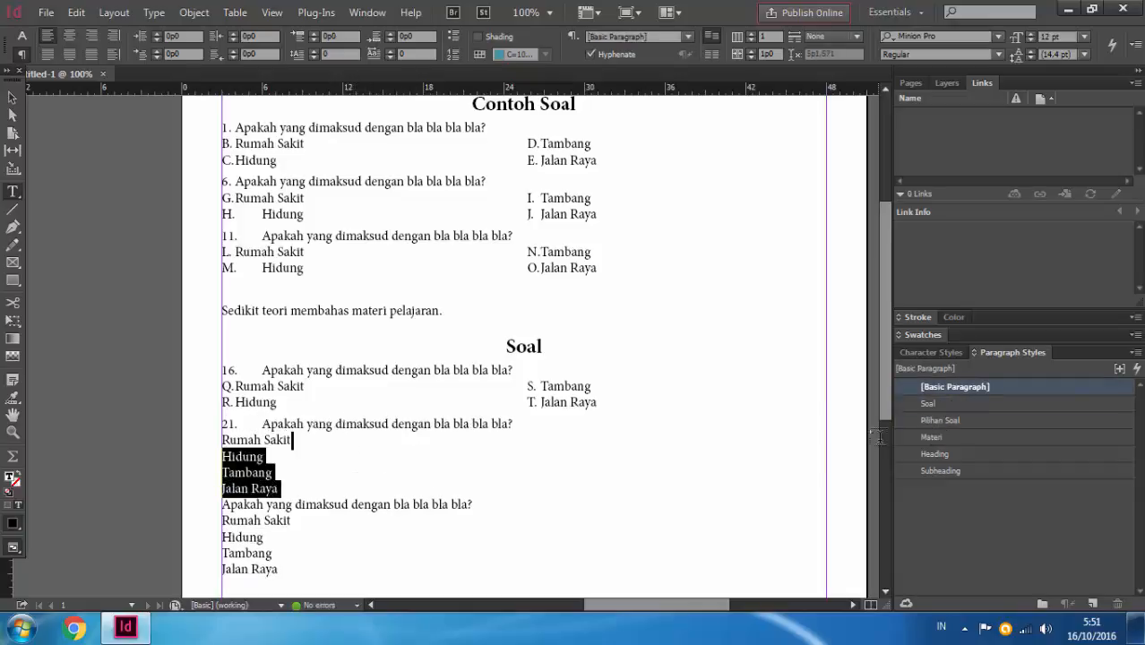
left_click(916, 420)
Step: Apply the Soal style to the last question under the Soal subheading and Pilihan Soal to its four options
left_click(735, 475)
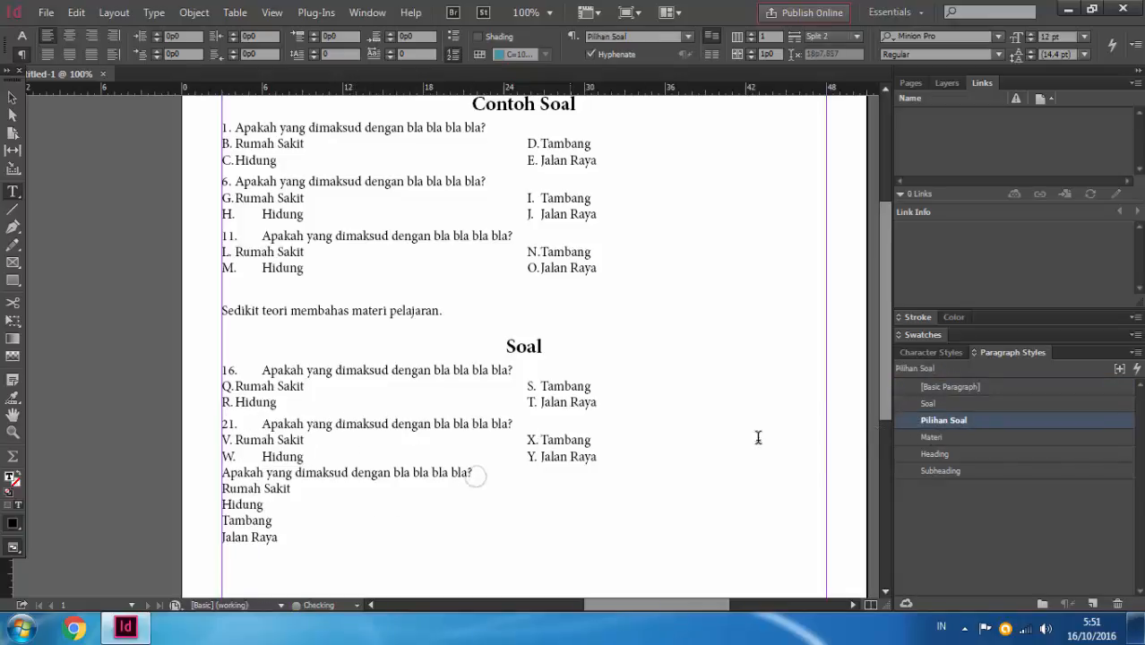
left_click(928, 403)
left_click_drag(296, 496, 302, 541)
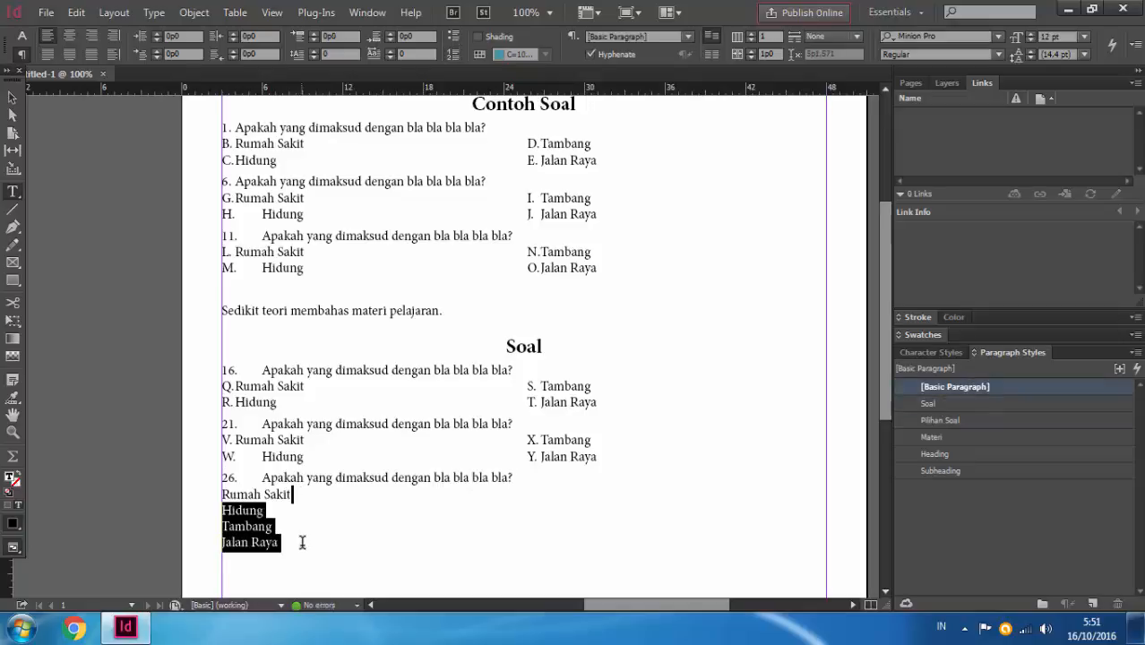
left_click(955, 420)
Step: Apply the [Basic Paragraph] style to the empty line below the last question's answer options
left_click(196, 359)
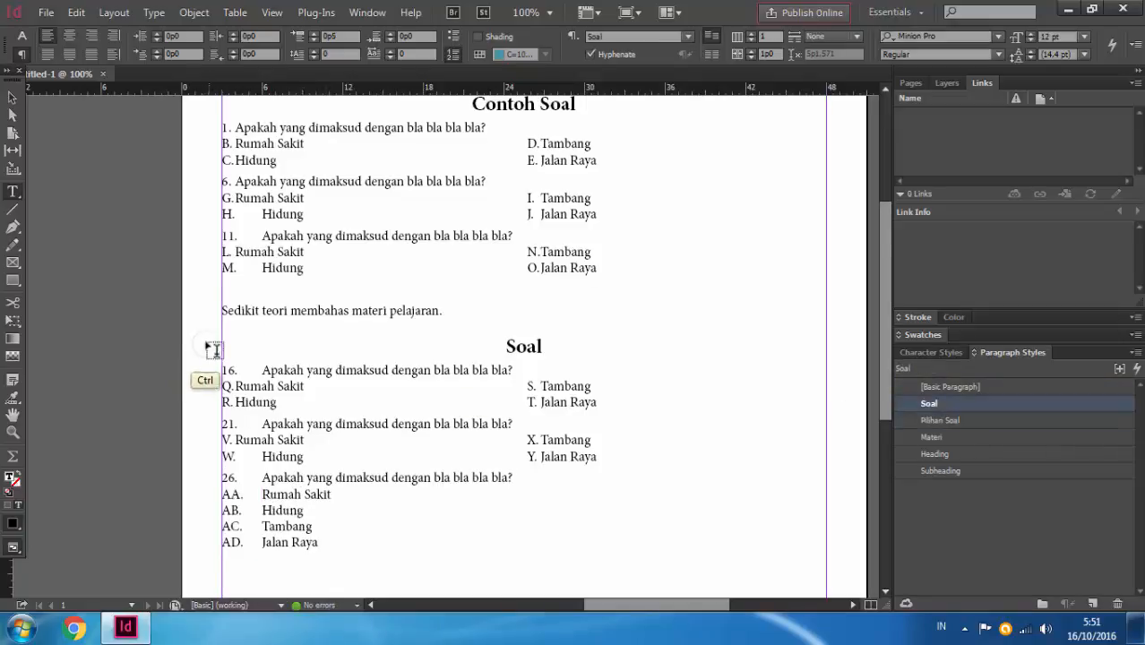
left_click(351, 494)
left_click_drag(350, 495, 358, 541)
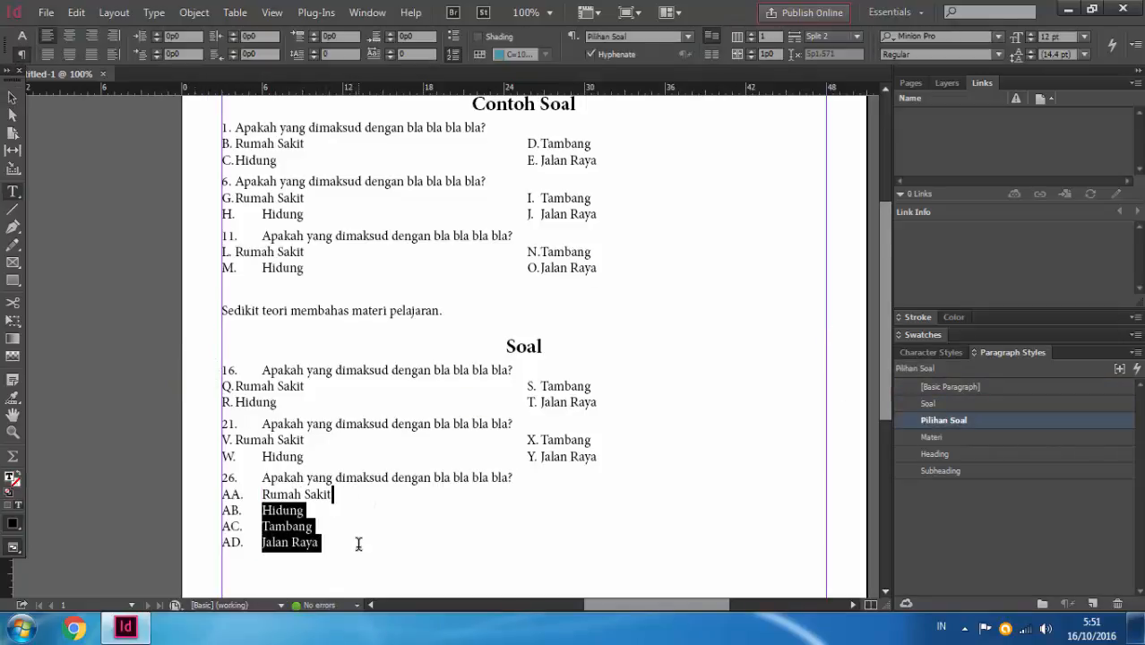
left_click(345, 551)
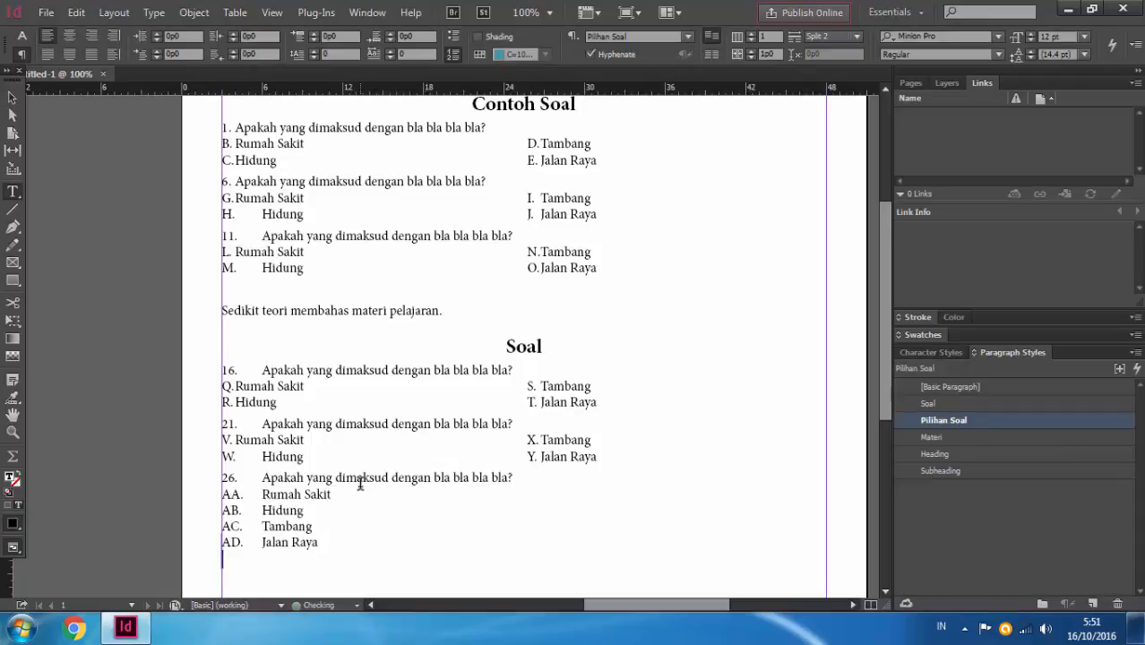
left_click_drag(339, 495, 325, 544)
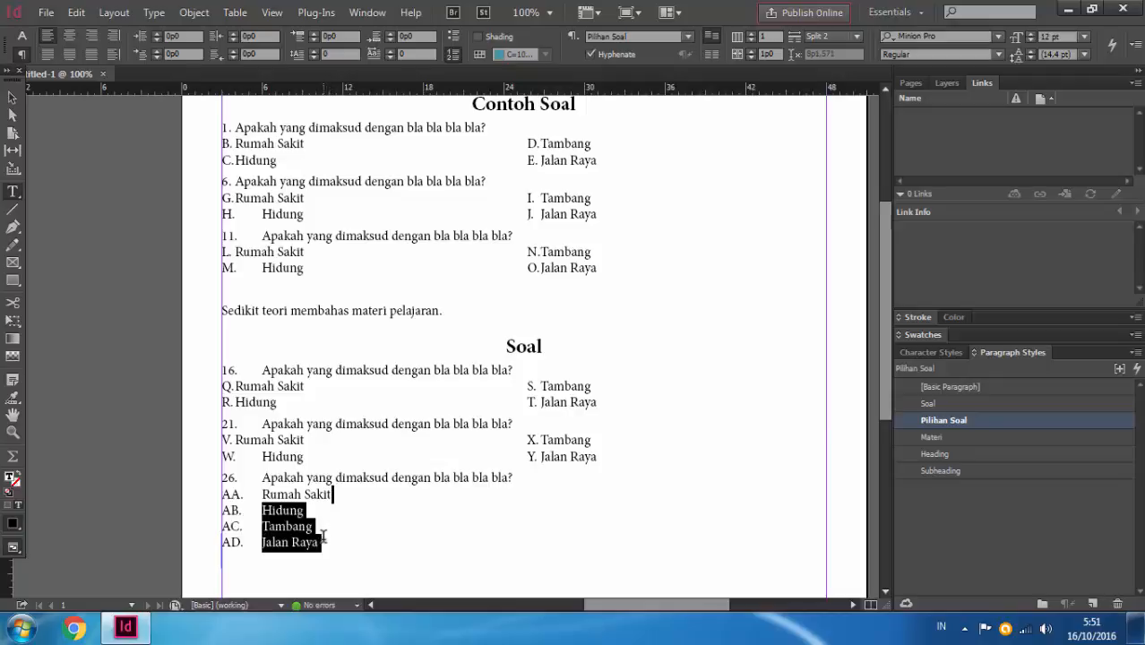
left_click(331, 559)
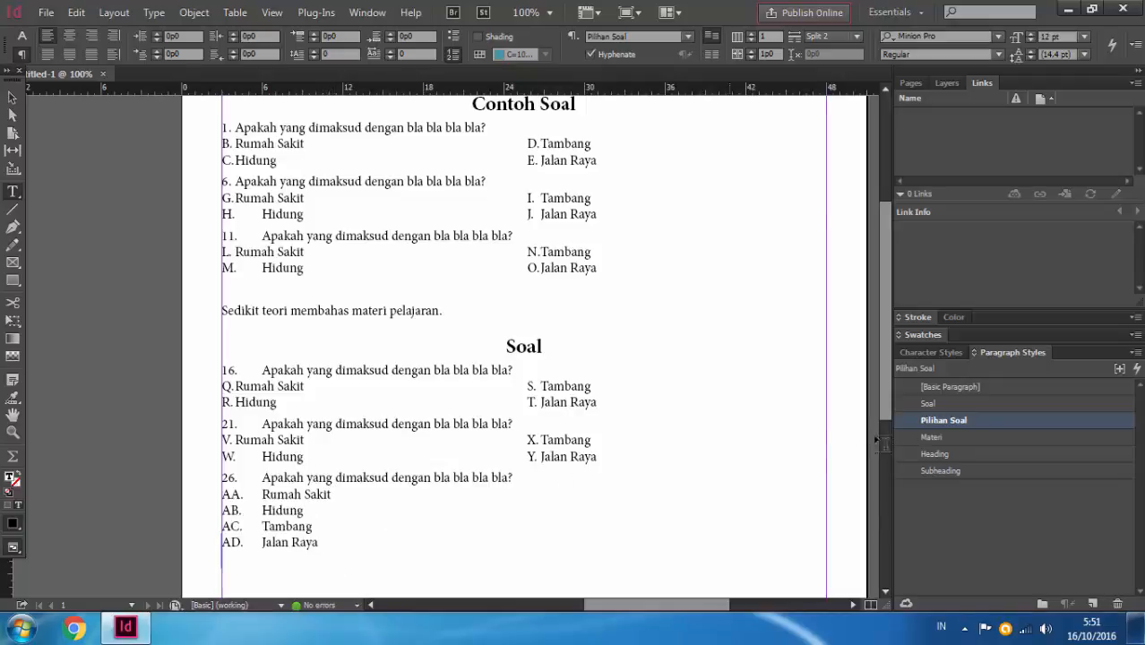
left_click(952, 387)
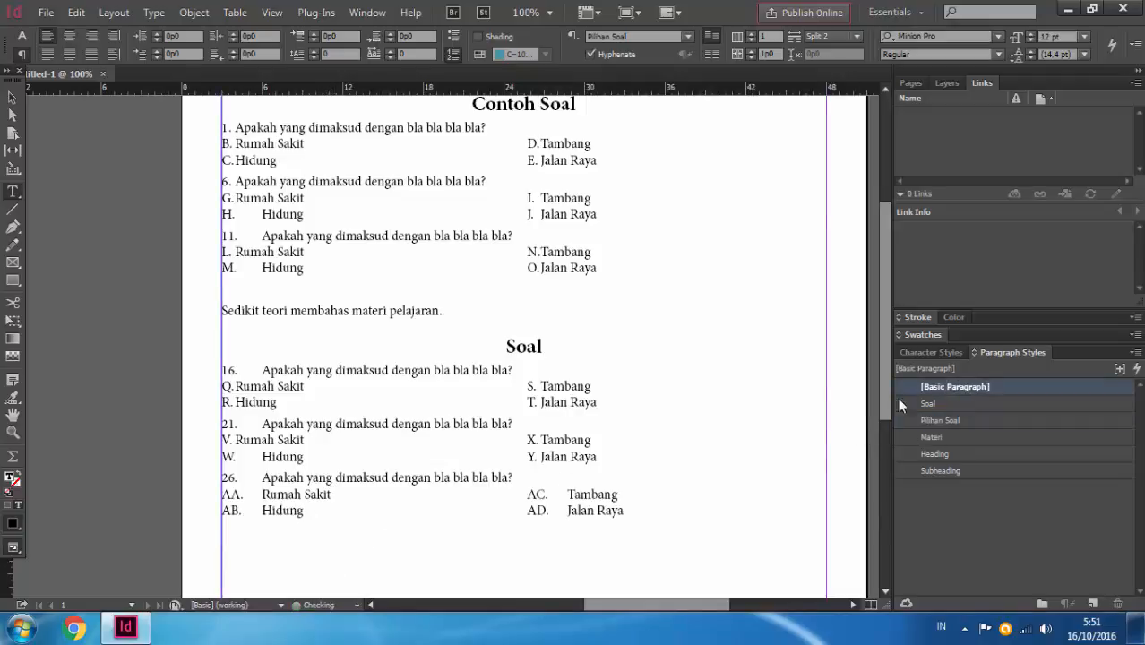
Step: Examine the numbering of the questions and the lettering of their options across the Contoh Soal and Soal sections
left_click(13, 96)
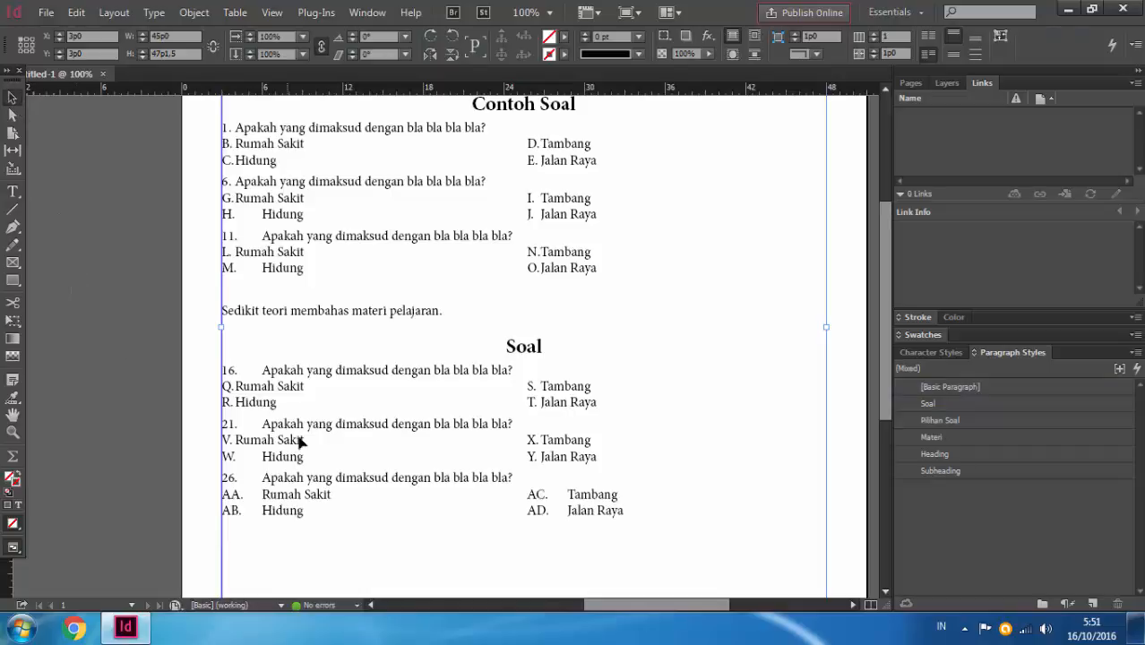
left_click(175, 445)
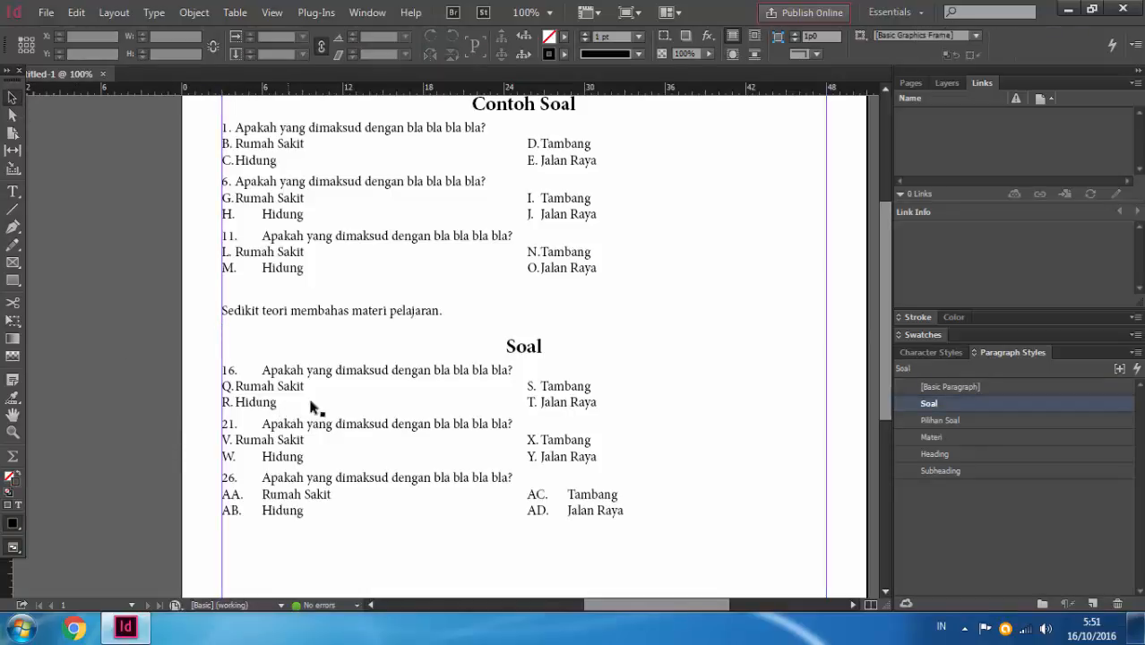
double_click(460, 309)
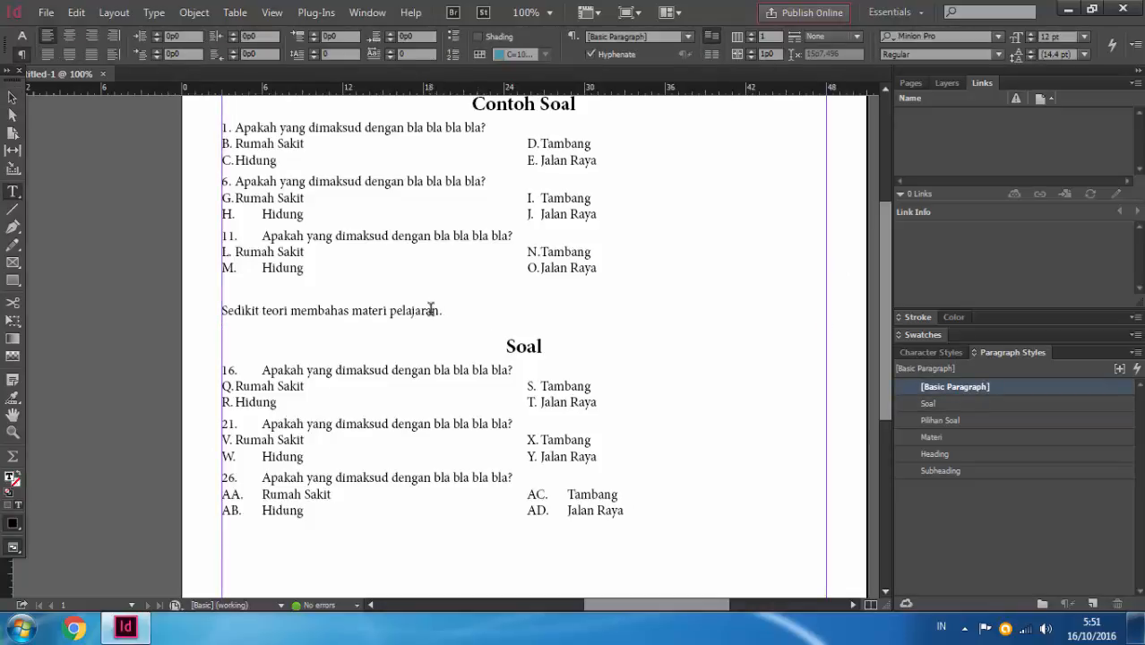
left_click(366, 543)
left_click(13, 97)
left_click_drag(410, 223, 386, 308)
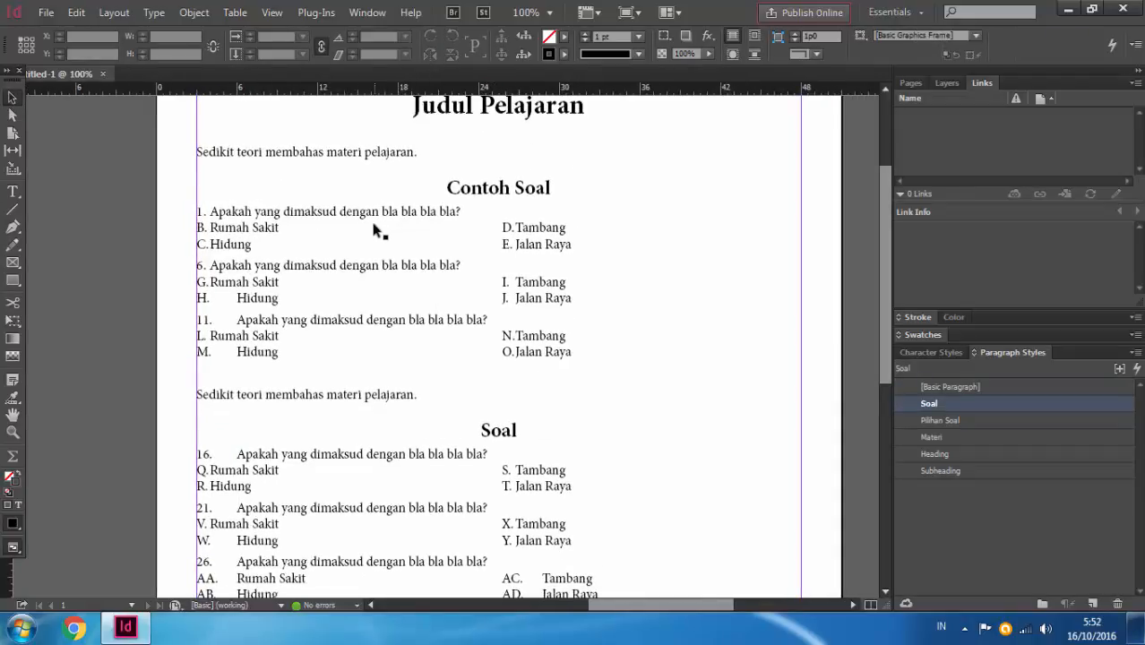
left_click(462, 212)
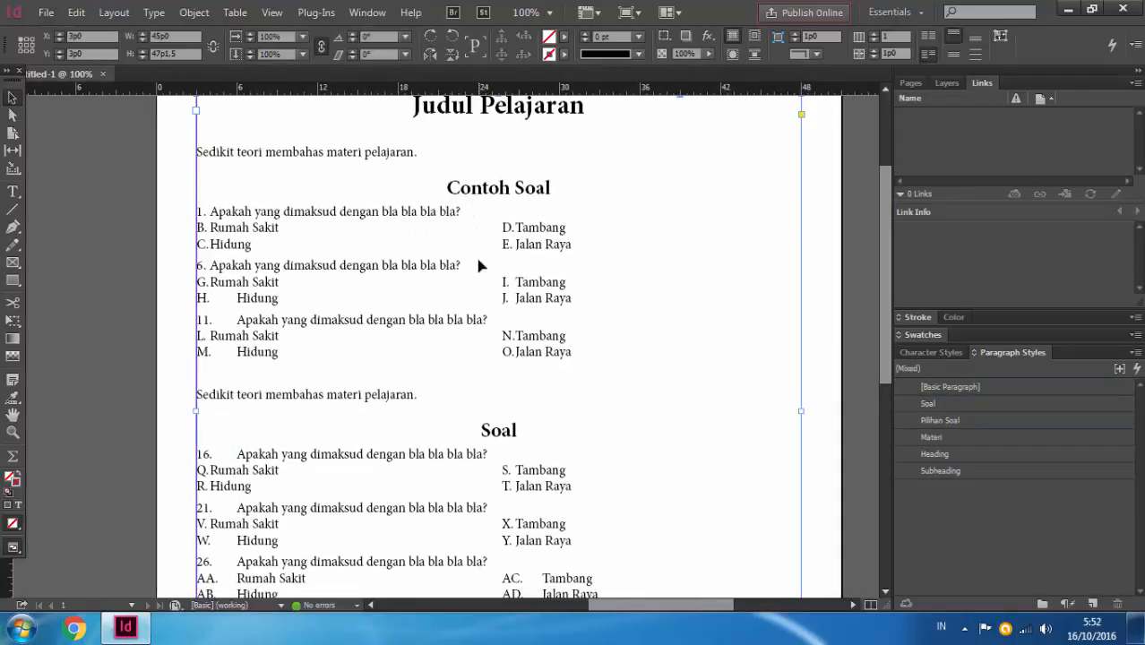
left_click(176, 344)
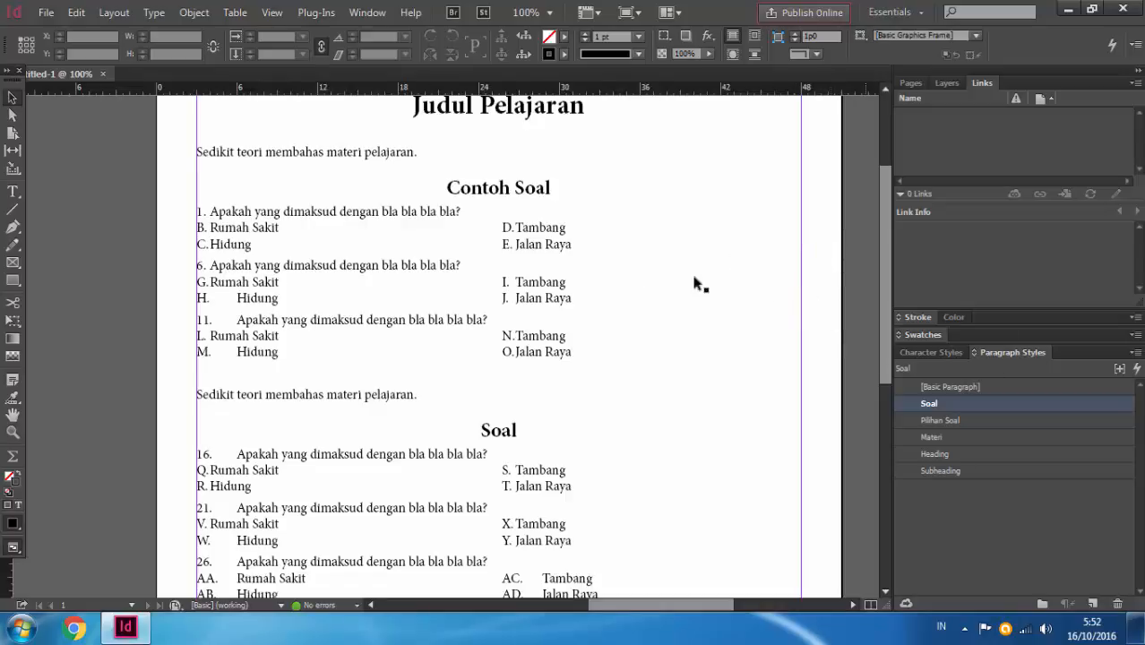
Step: Rename the Soal paragraph style as "Soal Start" and duplicate it
double_click(939, 403)
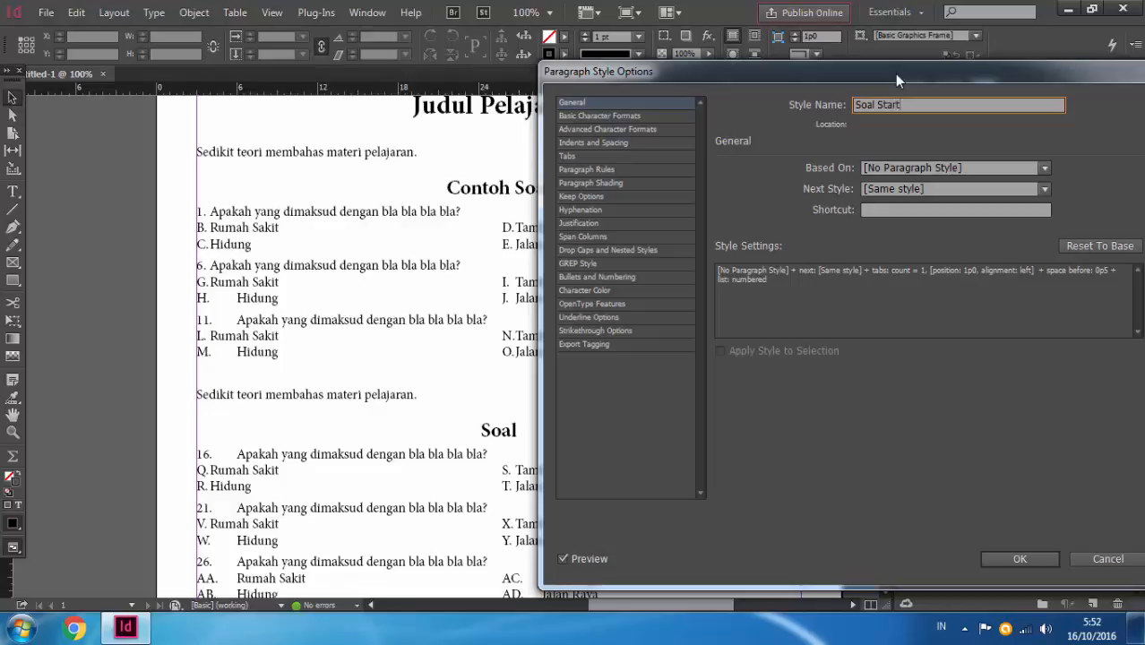
left_click(1015, 559)
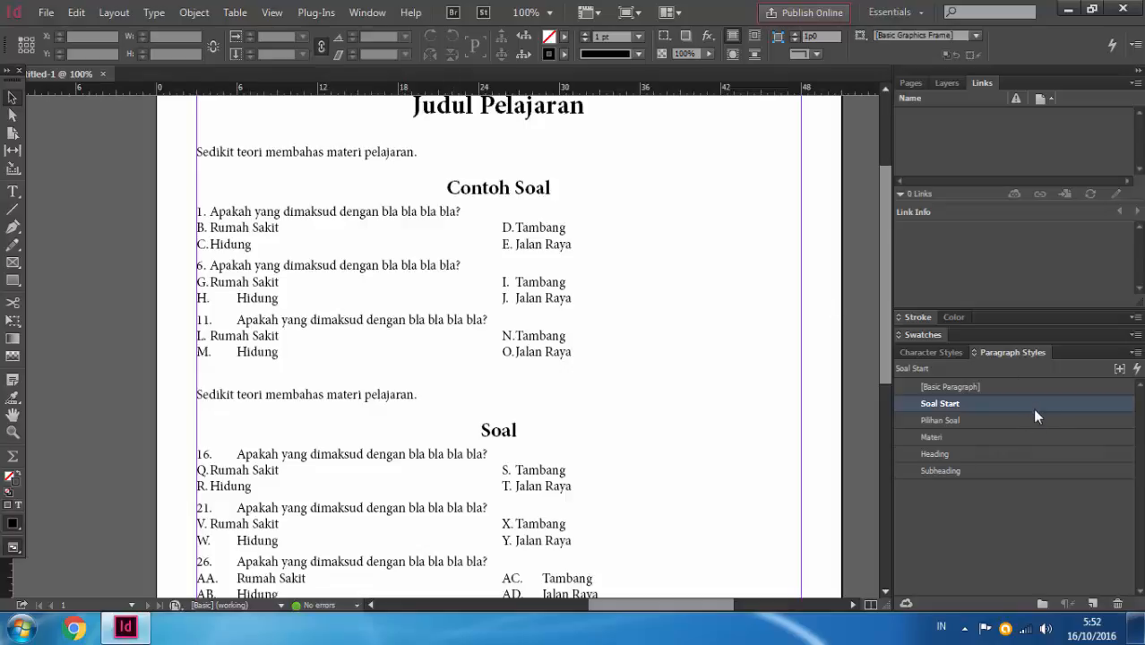
left_click_drag(1045, 407, 1094, 603)
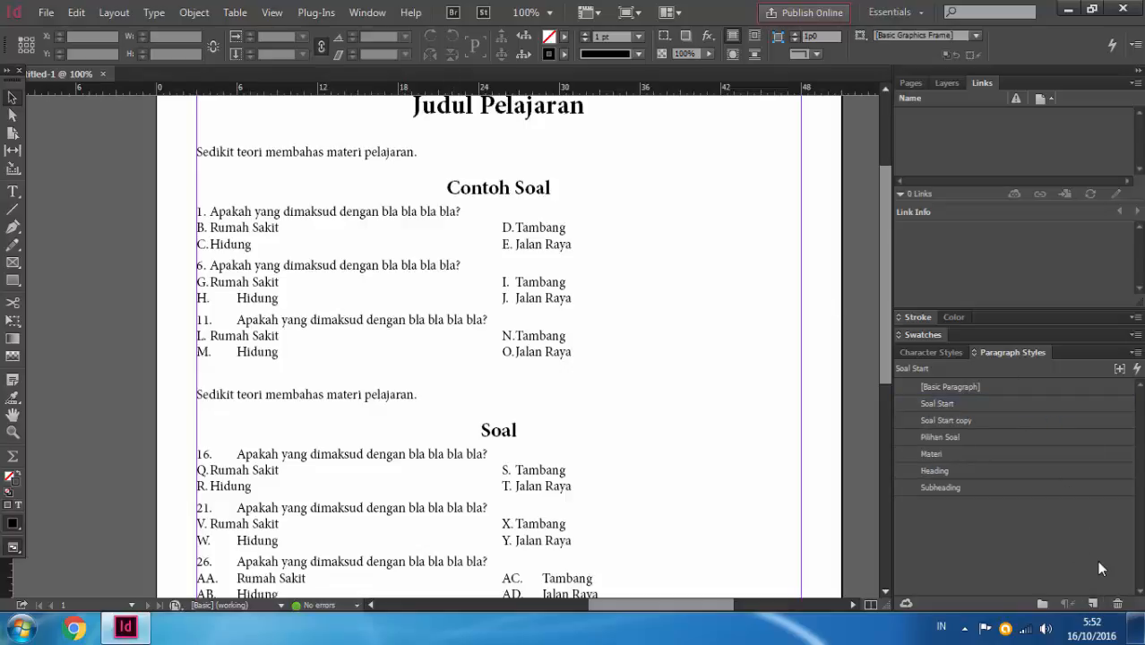
Step: Rename the duplicated Soal Start paragraph style as "Soal Continue", keeping its numbering mode on Continue from Previous Number
double_click(989, 420)
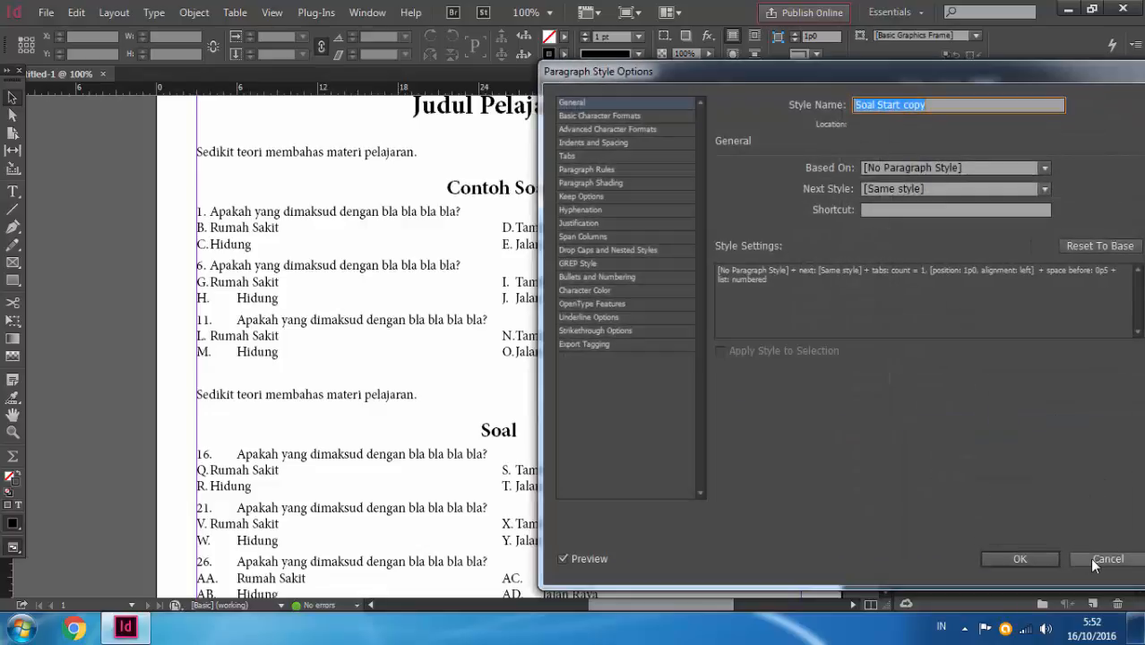
left_click(1092, 561)
double_click(1018, 421)
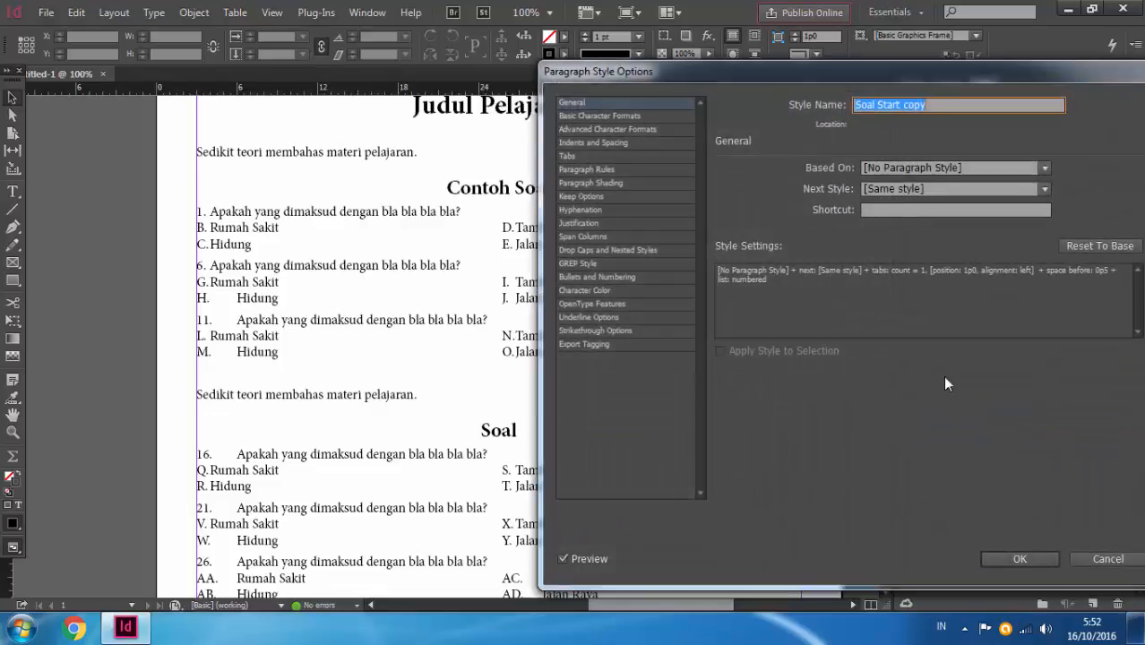
left_click(937, 105)
key("ctrl+shift+Left")
key("ctrl+shift+Left")
type("Continue")
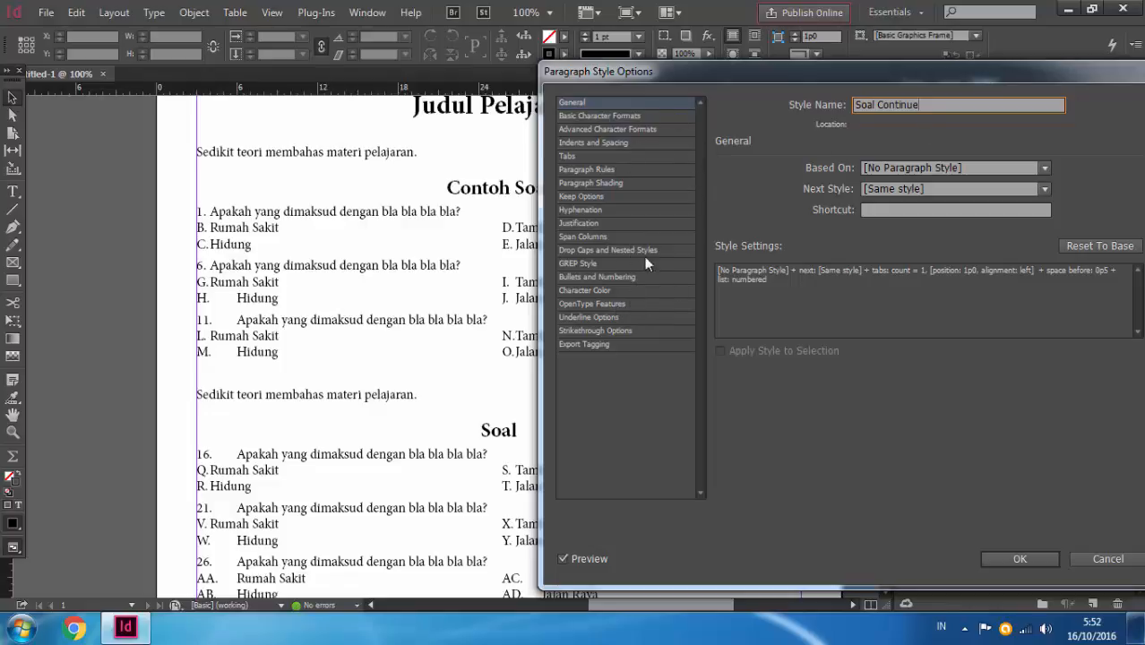
left_click(638, 277)
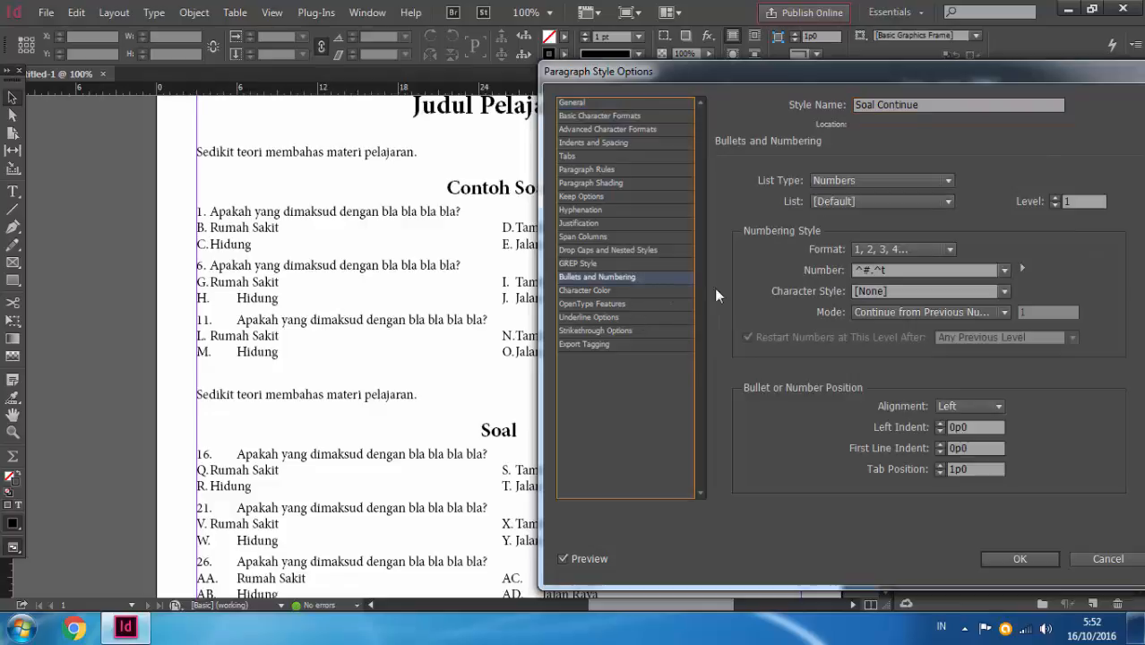
left_click(1021, 557)
Step: Set the numbering mode of the Soal Start paragraph style to Start At 1
left_click(1022, 404)
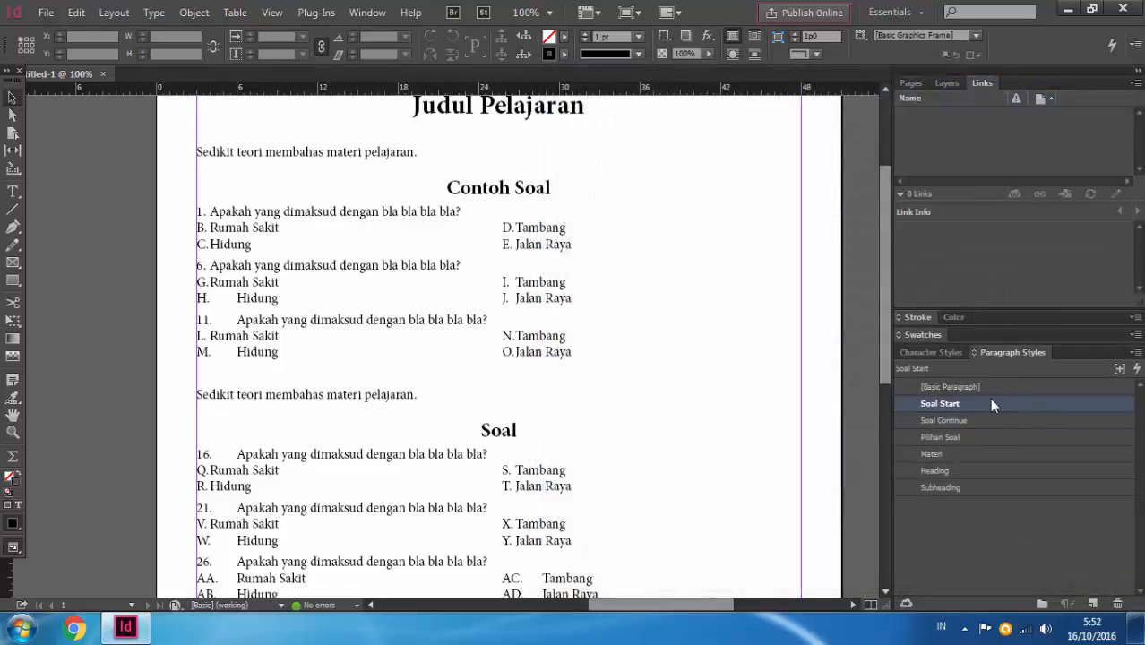
double_click(987, 402)
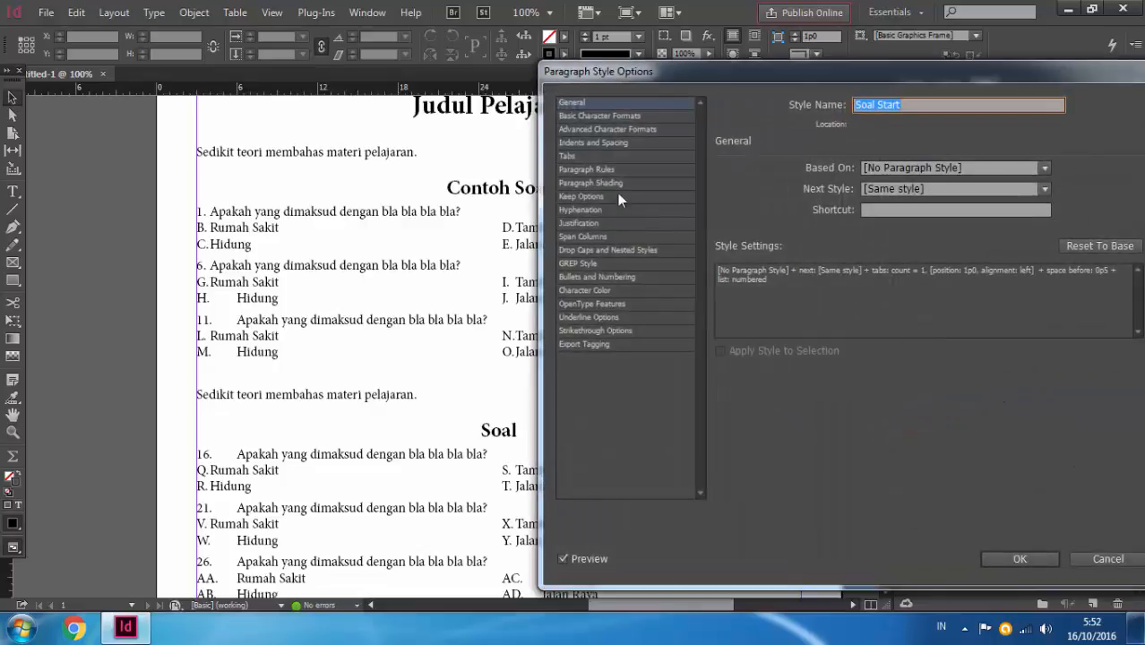
left_click(641, 276)
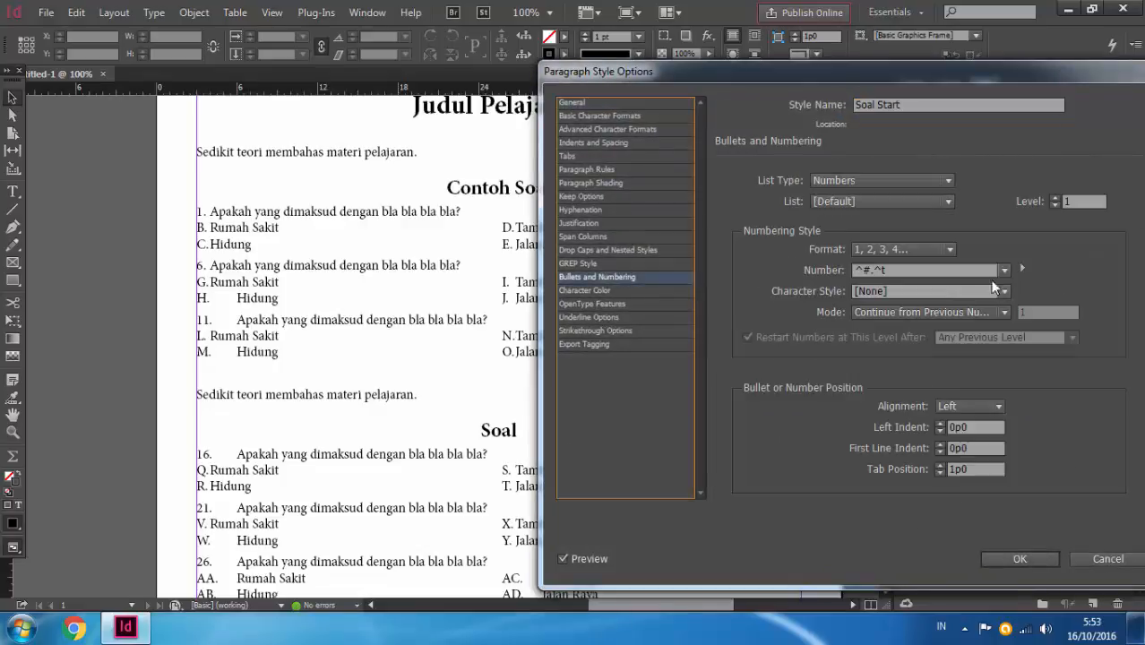
left_click(1004, 312)
left_click(961, 348)
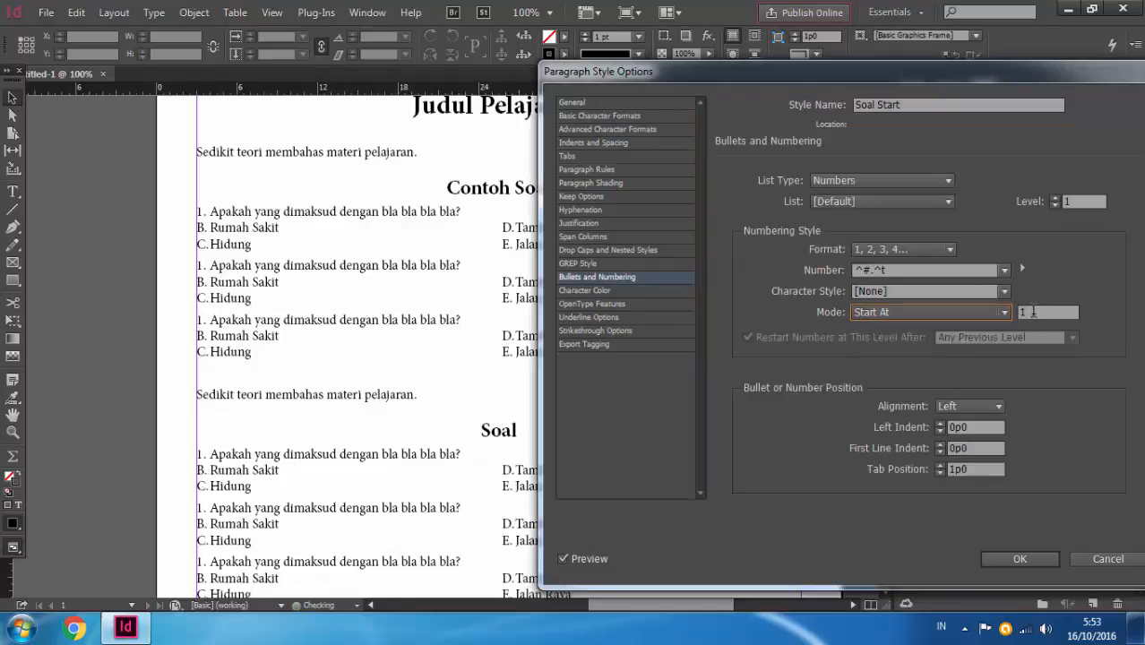
left_click(1032, 557)
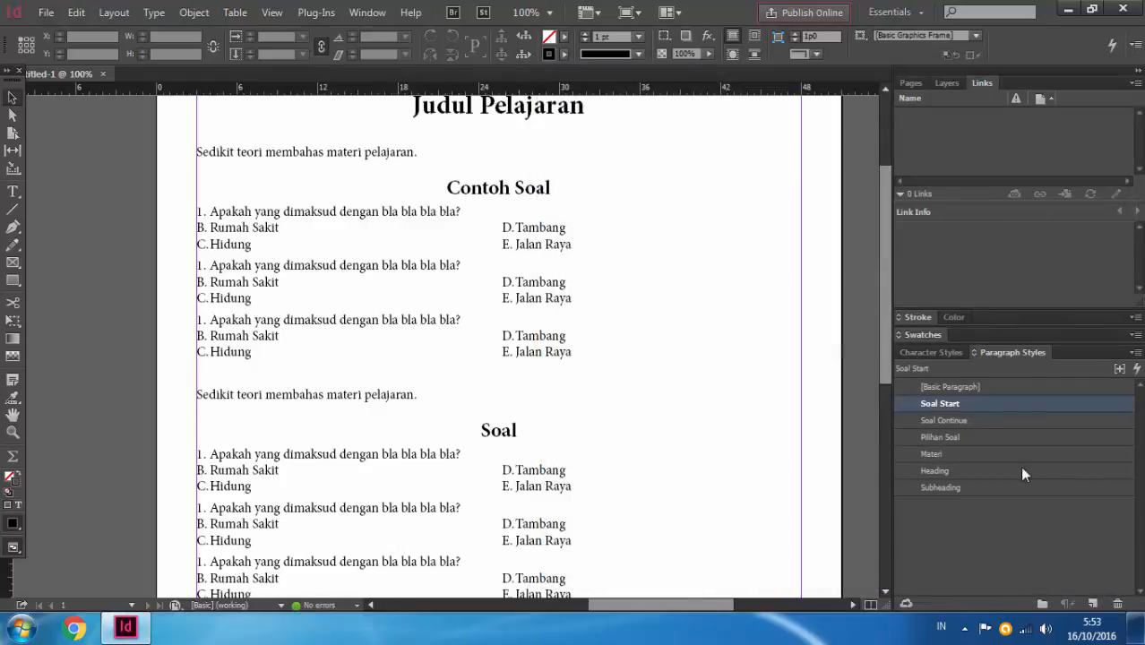
Step: Apply the Soal Continue style to the second and third questions under the Contoh Soal subheading
double_click(419, 213)
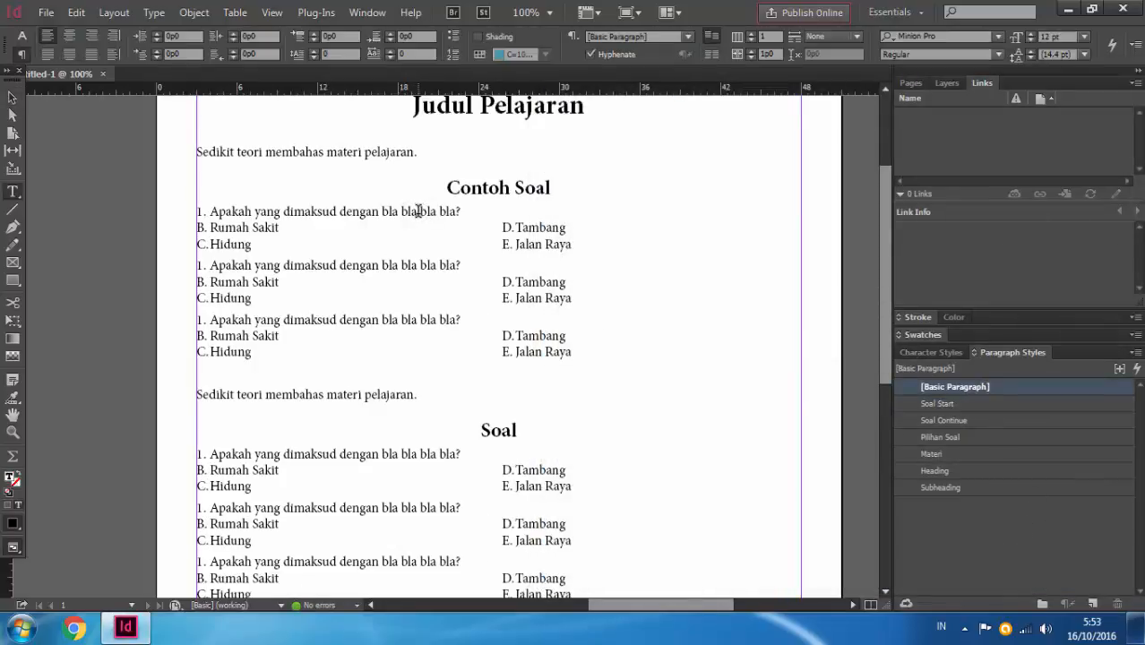
left_click(430, 211)
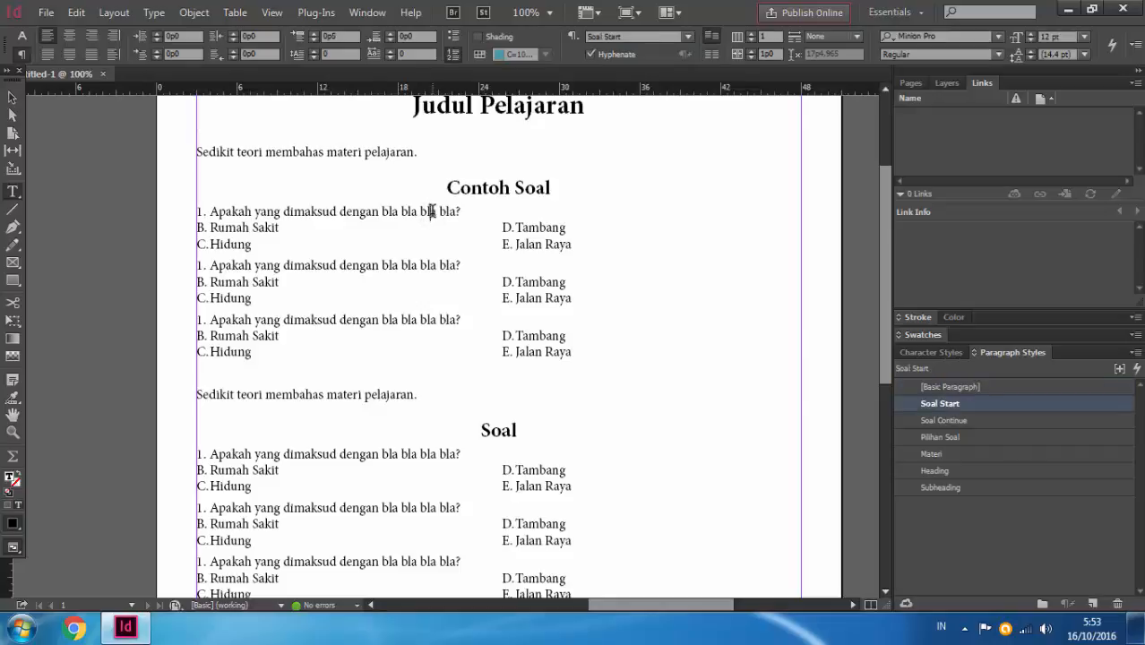
left_click(445, 265)
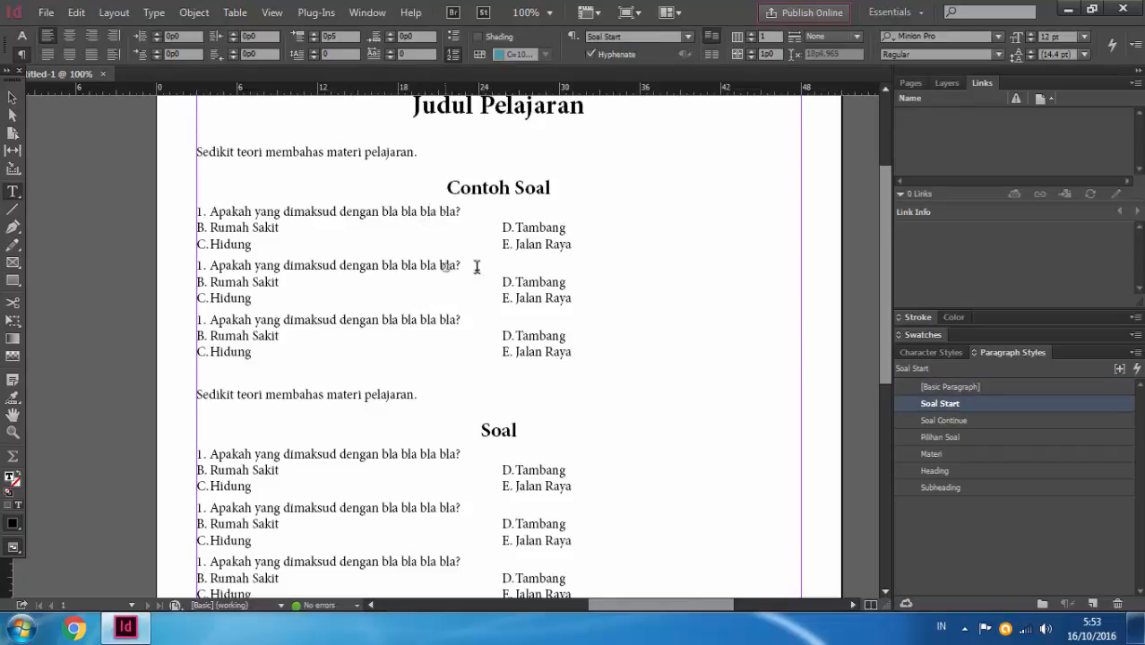
left_click(966, 420)
left_click(419, 320)
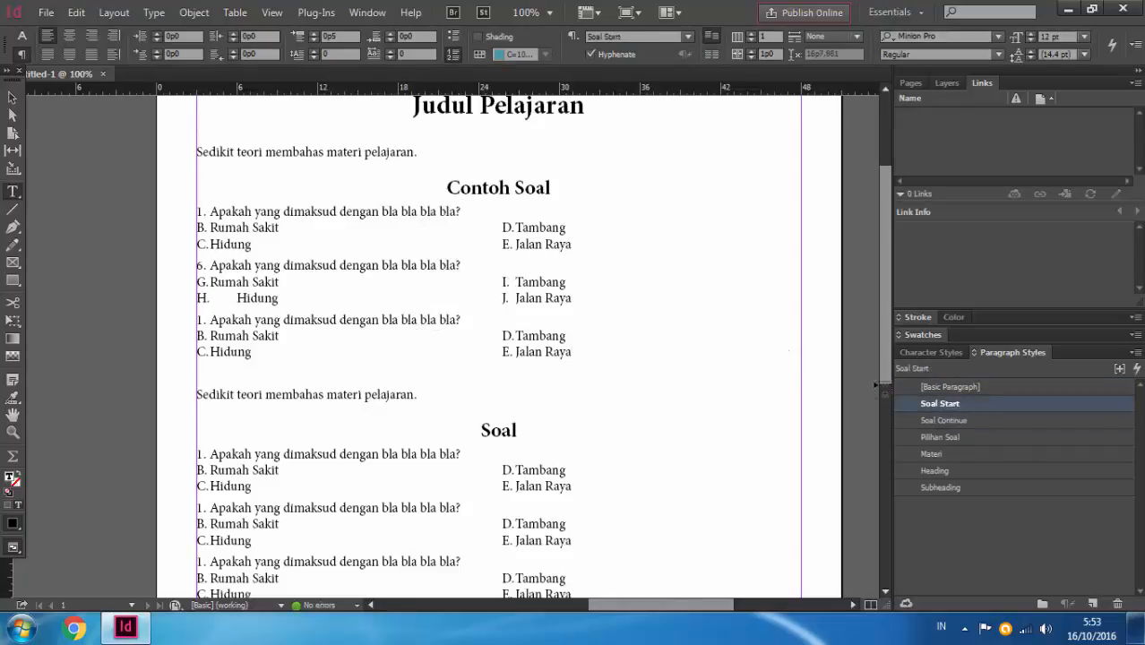
left_click(960, 420)
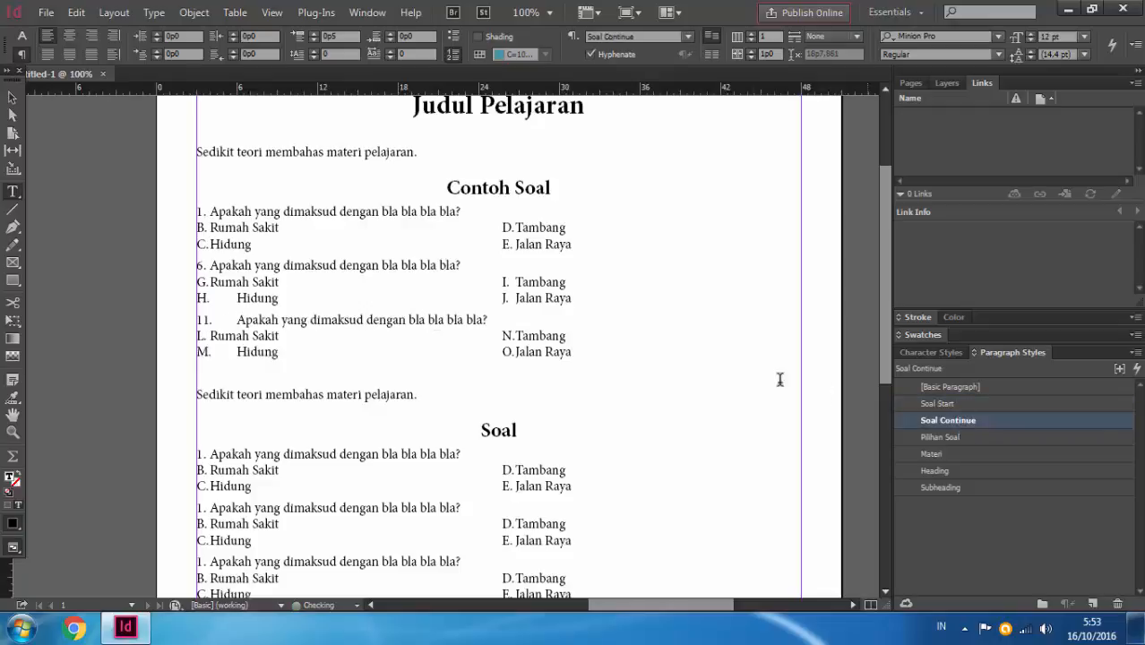
Step: Apply the Soal Continue style to the second and third questions under the Soal subheading
left_click(376, 454)
left_click(436, 508)
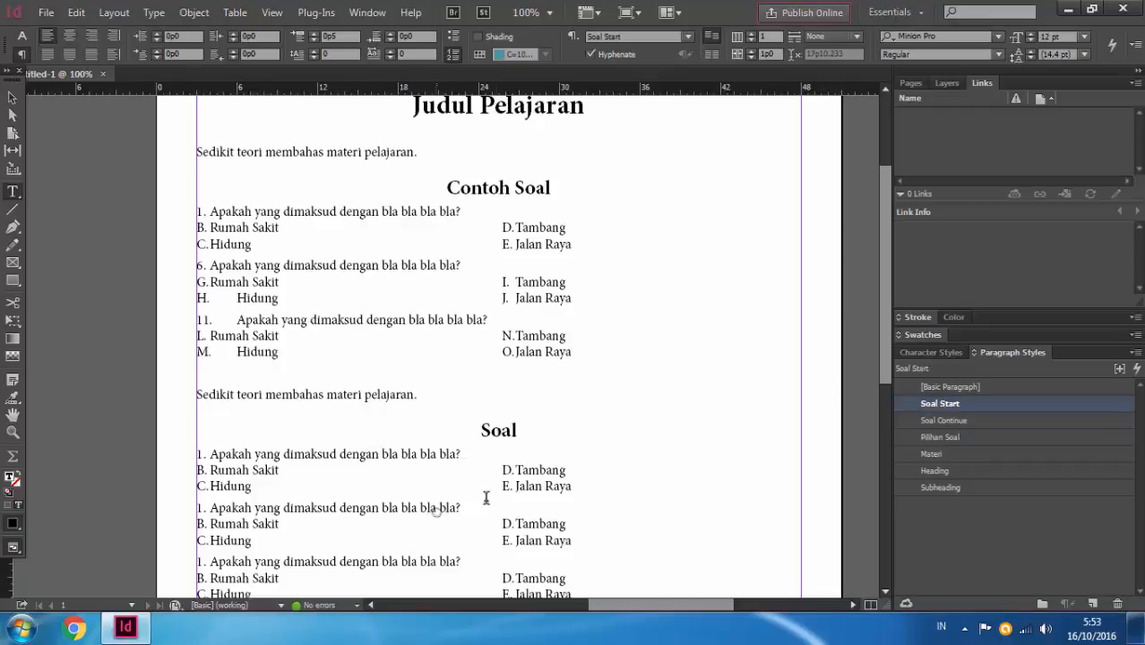
left_click(952, 421)
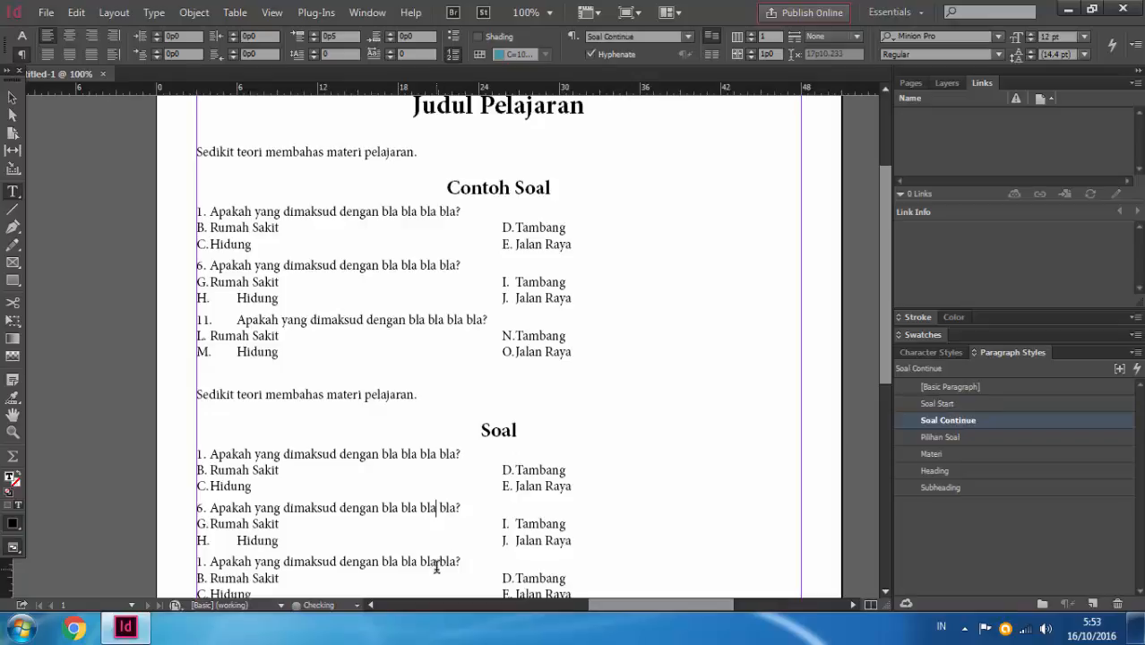
left_click(444, 563)
left_click(949, 420)
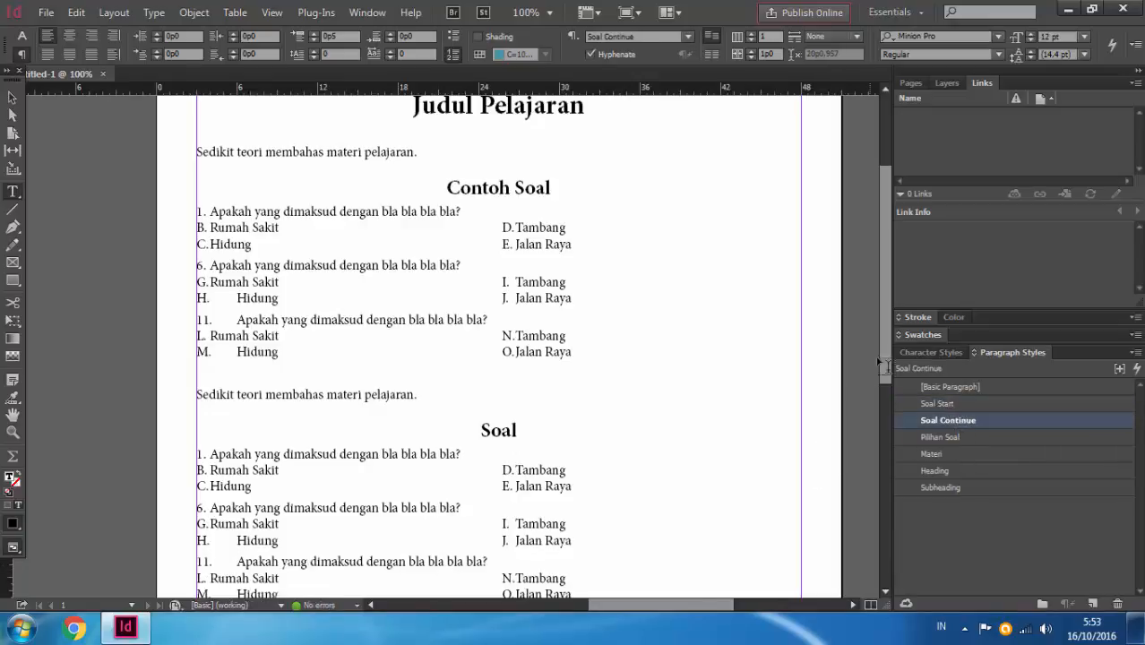
scroll(885, 385, "down", 2)
scroll(882, 376, "up", 2)
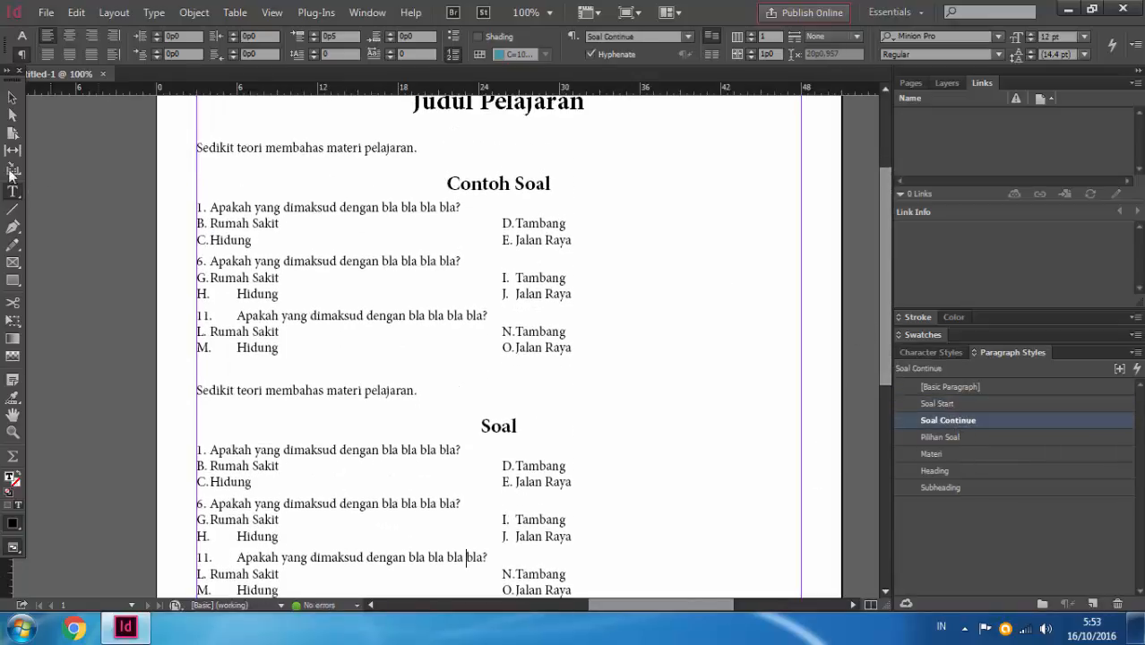
Step: With no text selected, assign the Soal Start paragraph style to a new numbering list named "Soal"
left_click(14, 97)
left_click(185, 237)
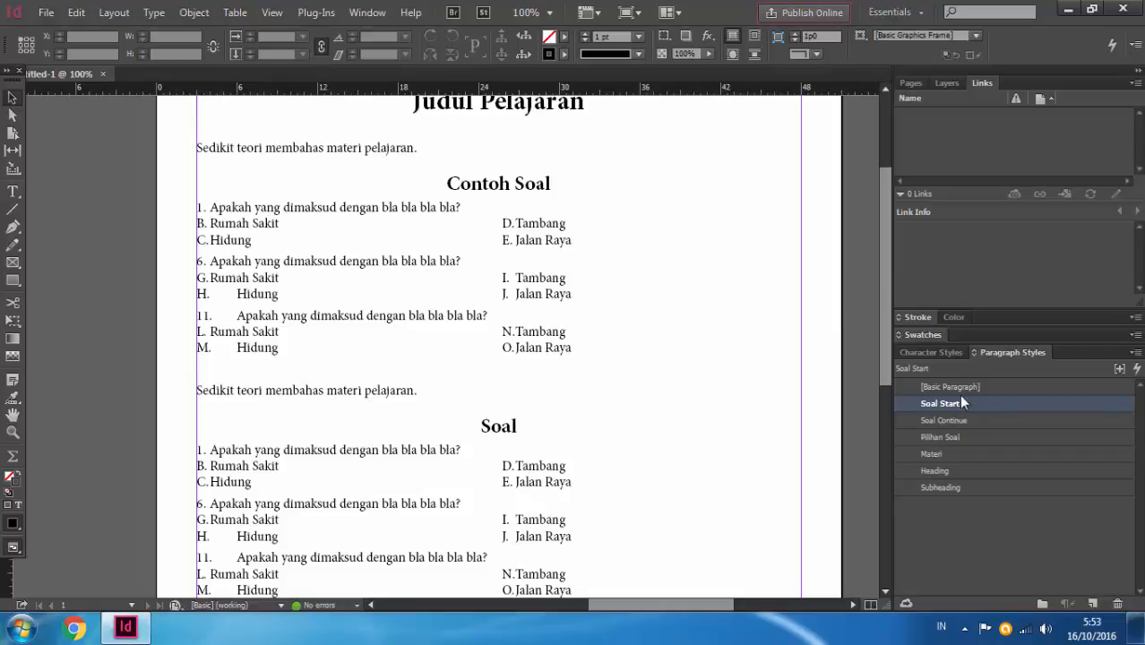
double_click(986, 402)
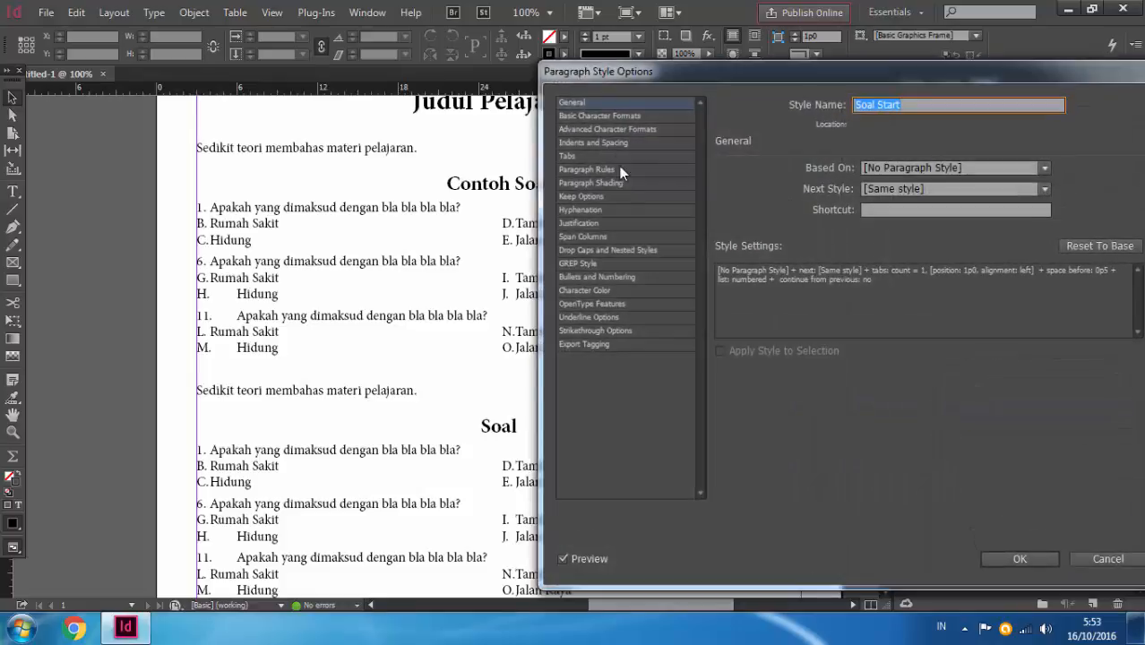
left_click(617, 277)
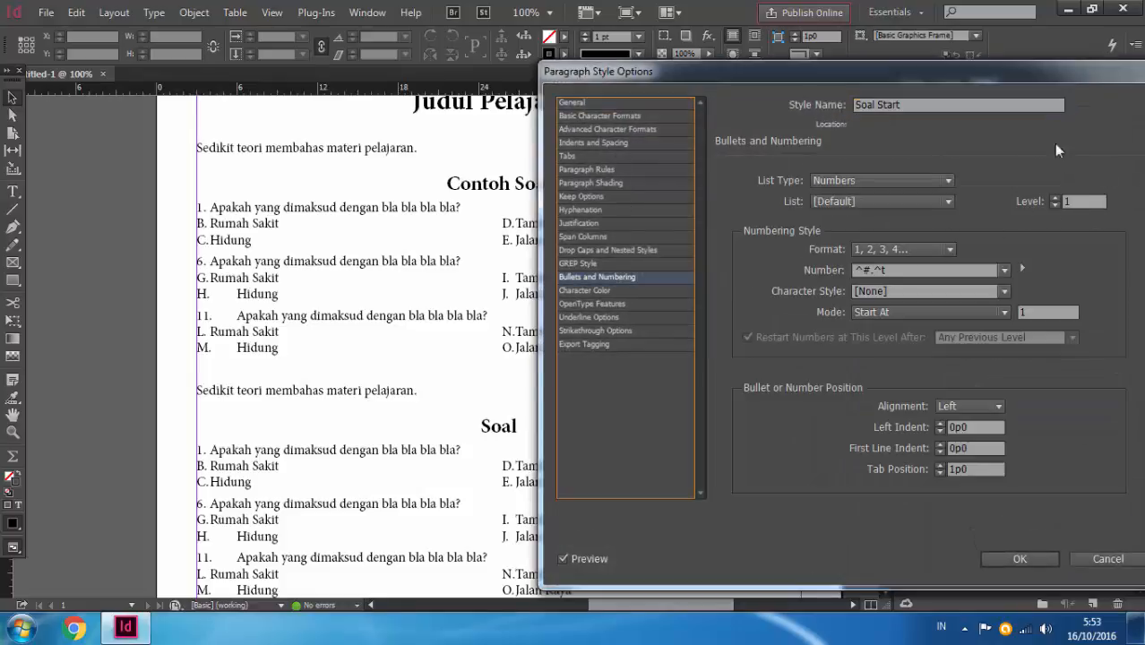
left_click(948, 201)
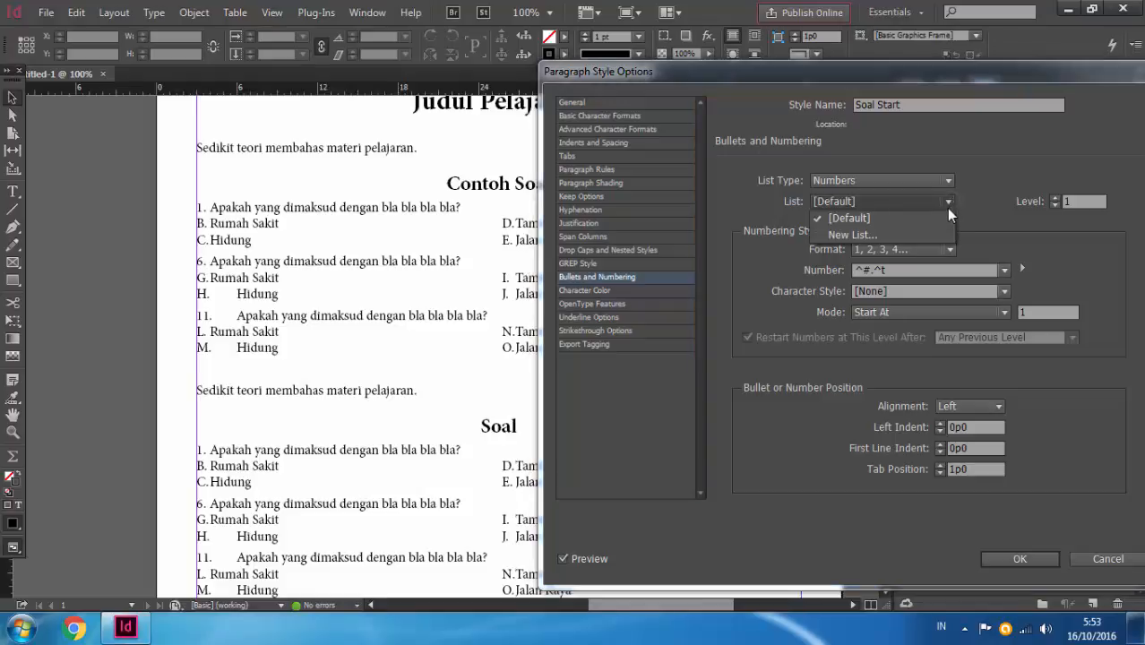
left_click(905, 233)
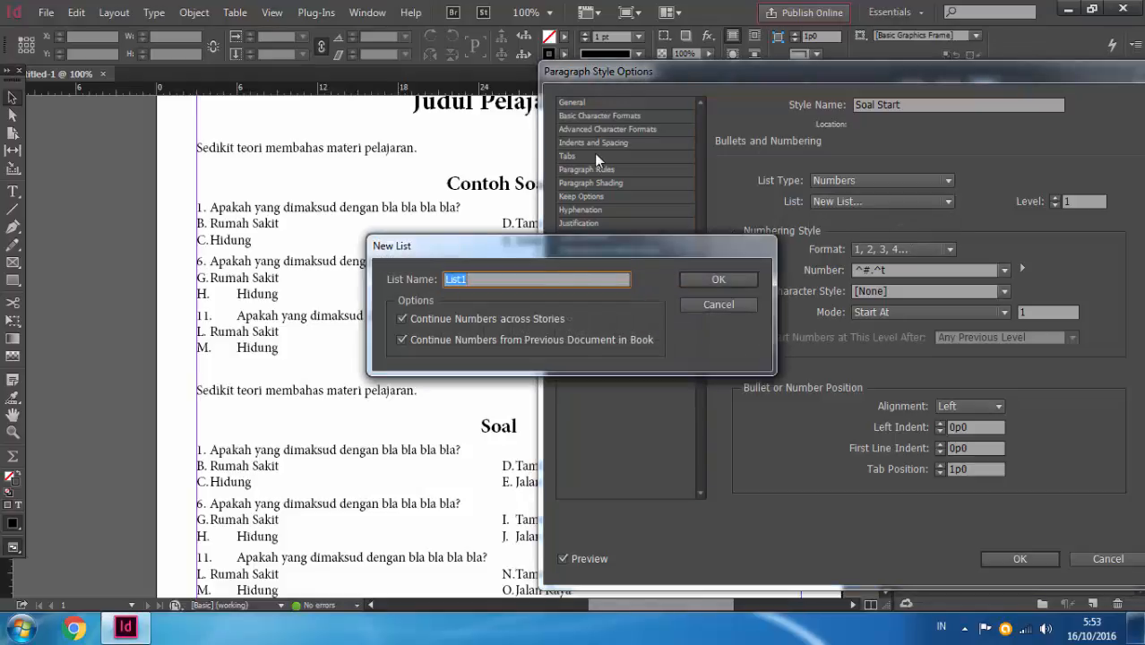
type("Soal")
left_click(721, 279)
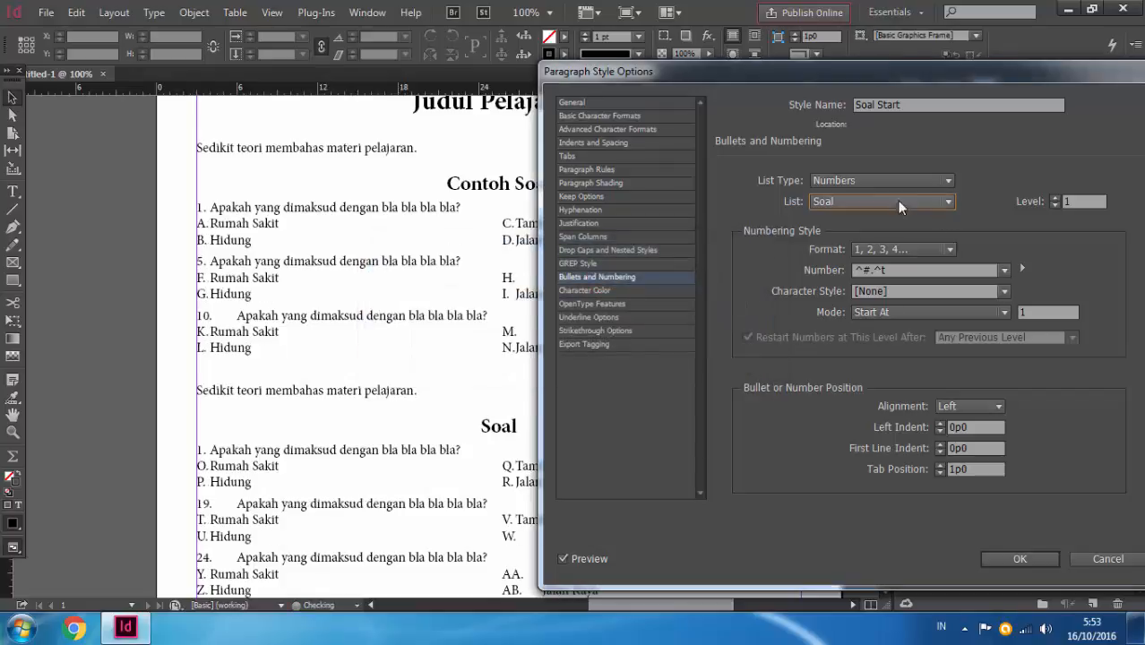
left_click(1010, 560)
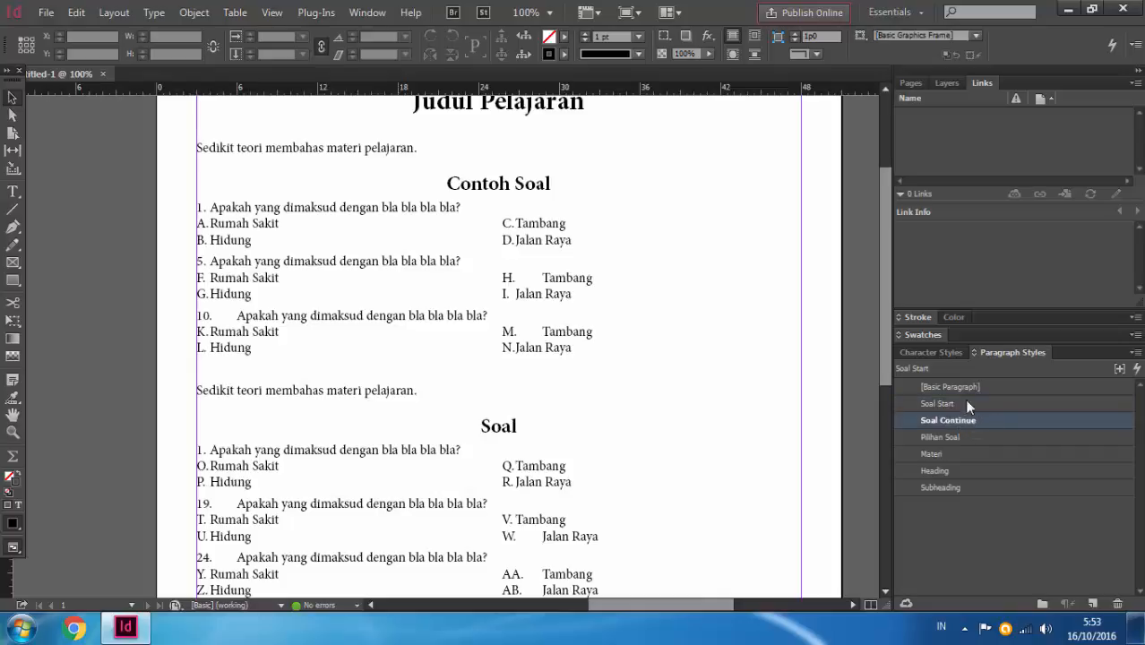
Step: Assign the Soal Continue paragraph style to the existing Soal numbering list
double_click(950, 420)
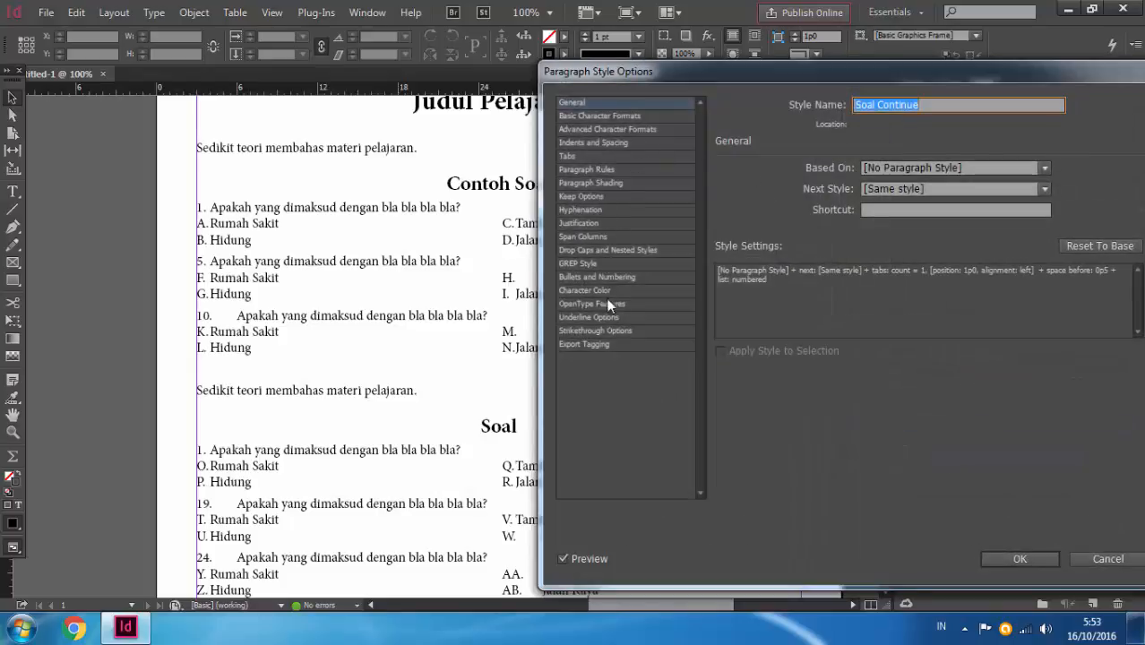
left_click(618, 276)
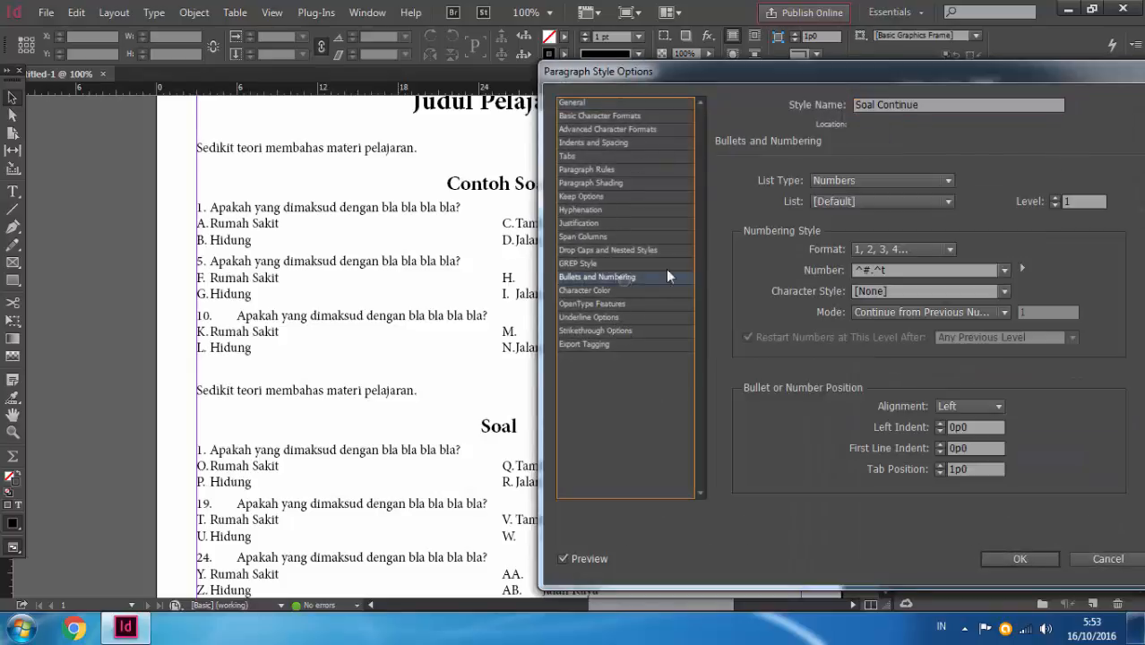
left_click(898, 202)
left_click(884, 236)
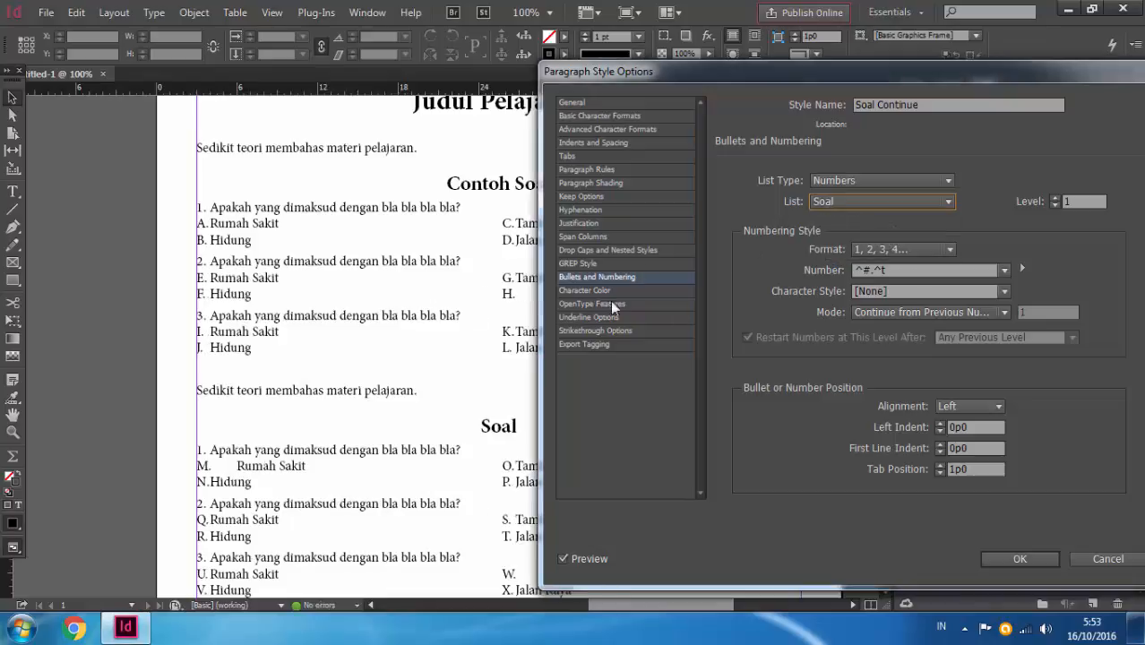
left_click(1005, 555)
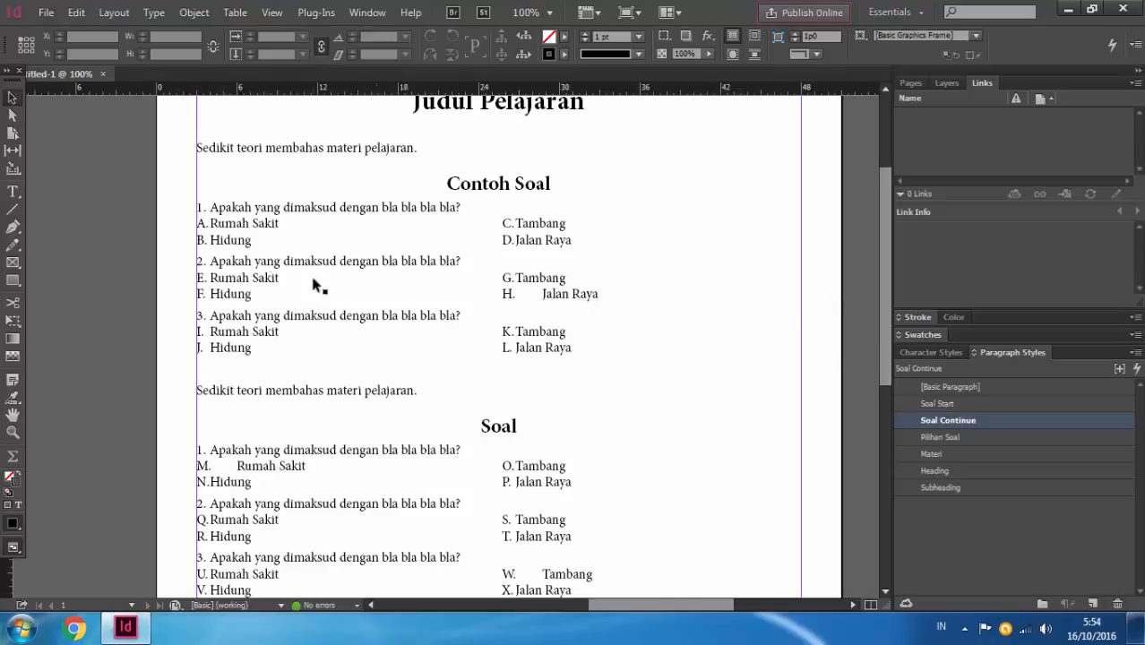
Step: Rename the Pilihan Soal paragraph style as "Pilihan Soal Start"
double_click(971, 435)
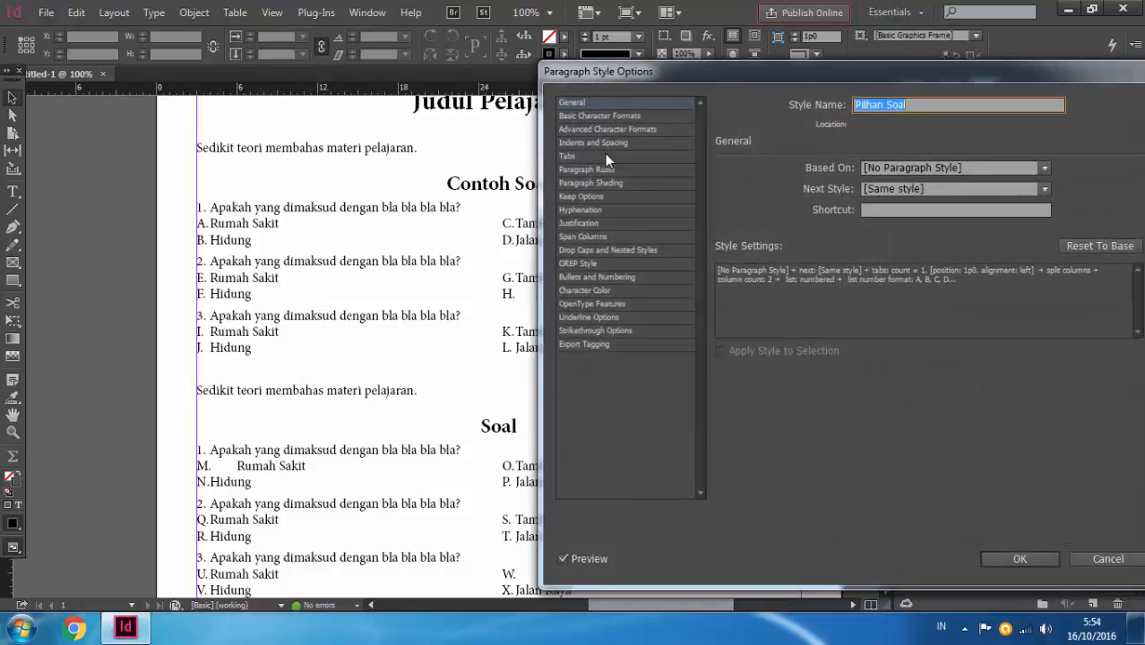
left_click_drag(780, 77, 831, 85)
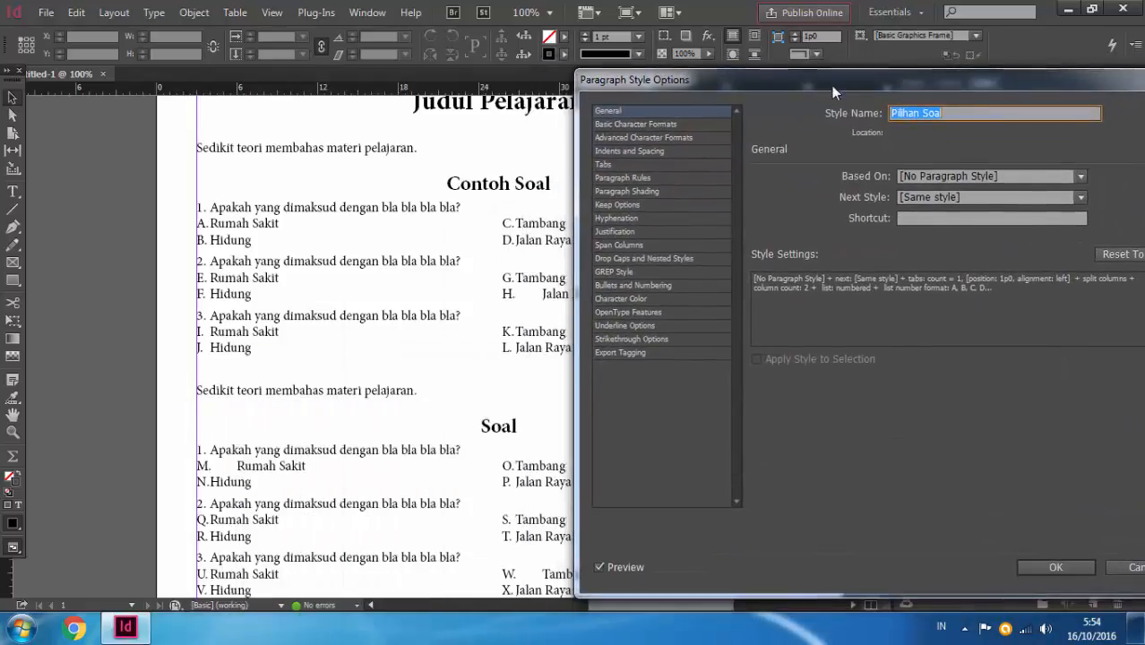
left_click(958, 112)
type("Start")
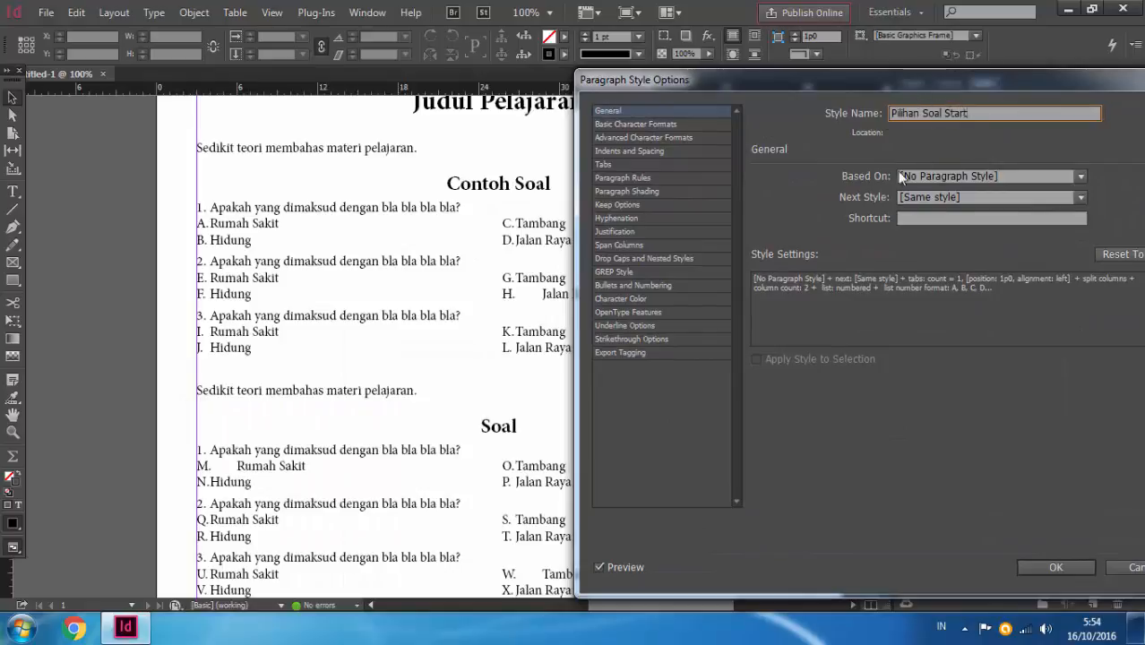
Step: Set the Pilihan Soal Start style's numbering to start at 1 and assign it to a new list named "Pilihan"
left_click(664, 260)
left_click(663, 285)
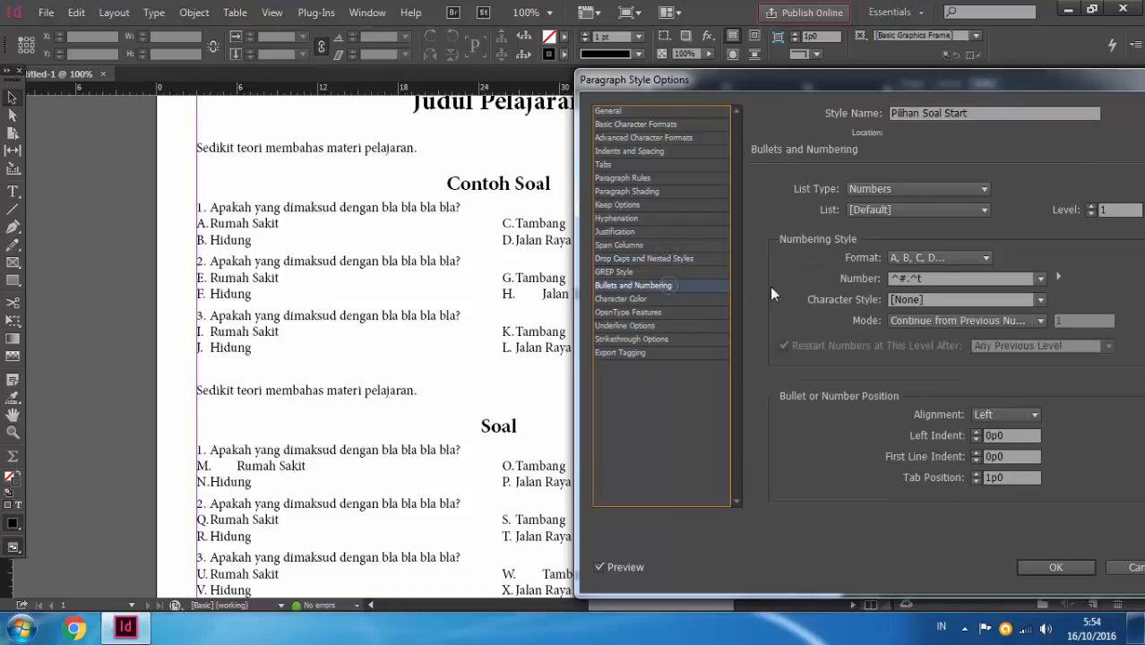
left_click(1033, 308)
left_click(1023, 350)
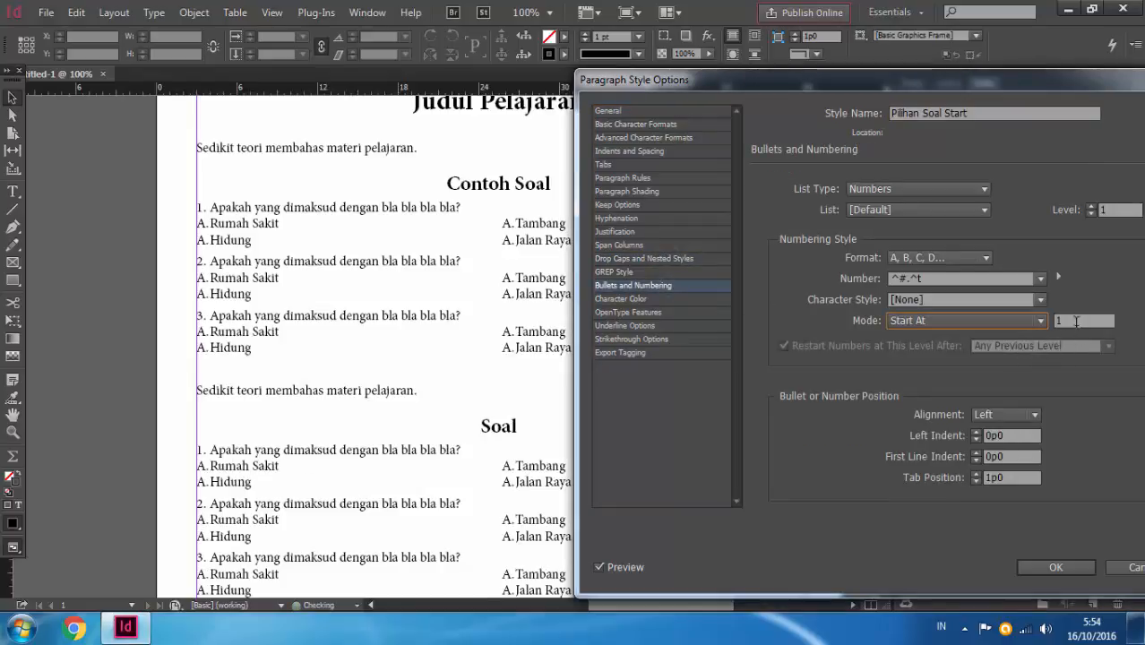
left_click(976, 213)
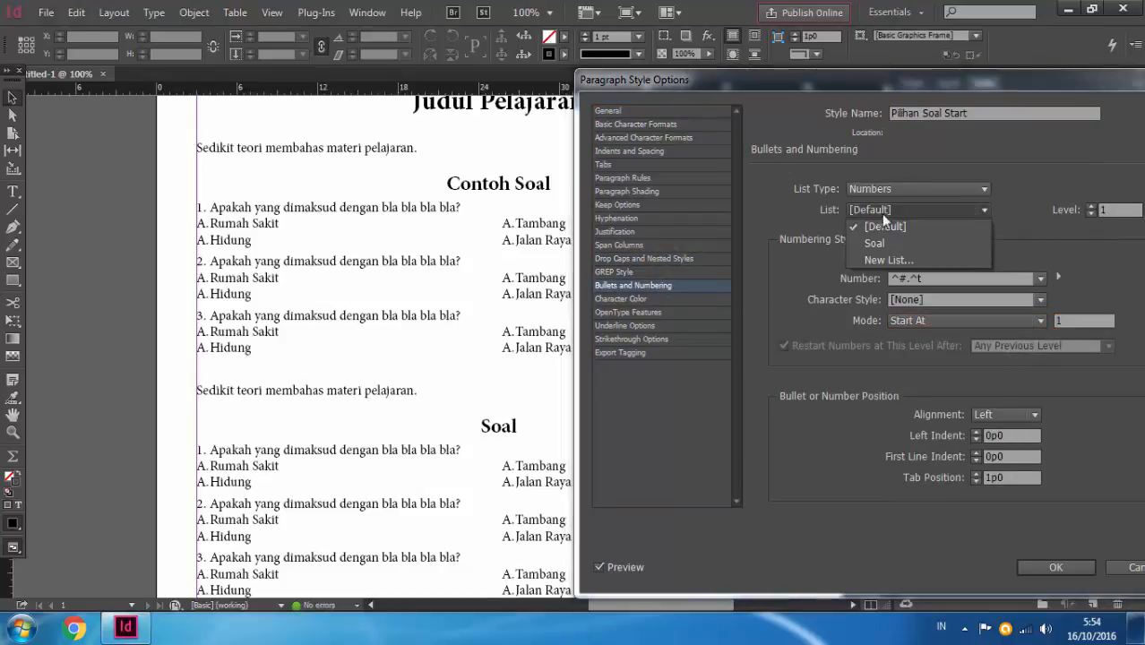
left_click(891, 259)
type("P")
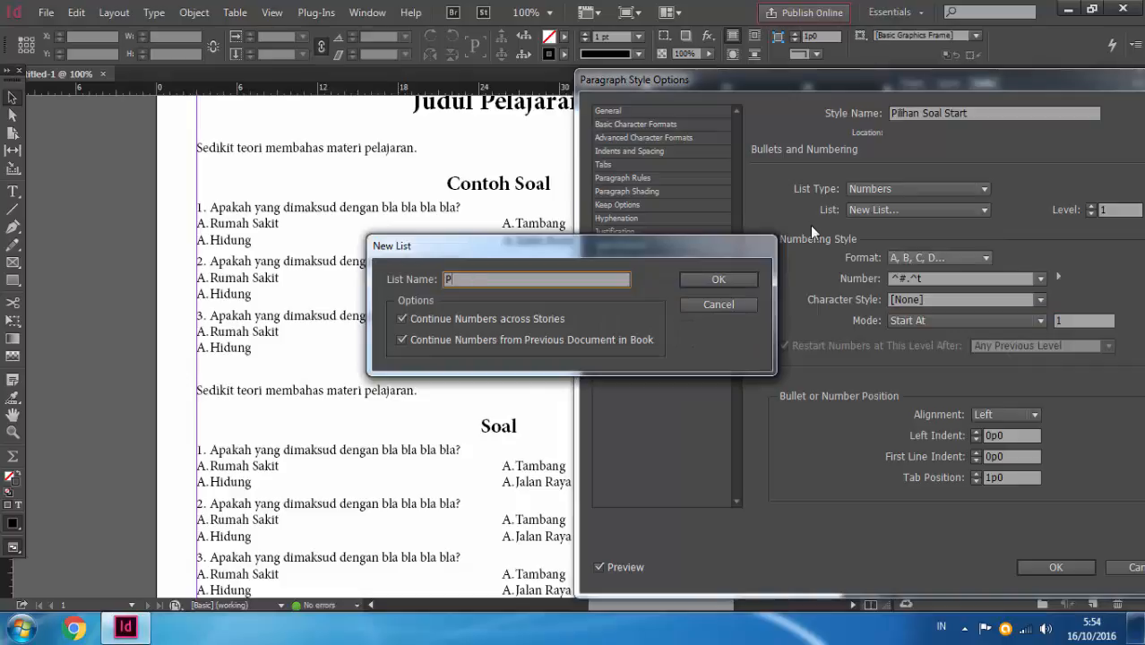
type("ilihan")
key("Return")
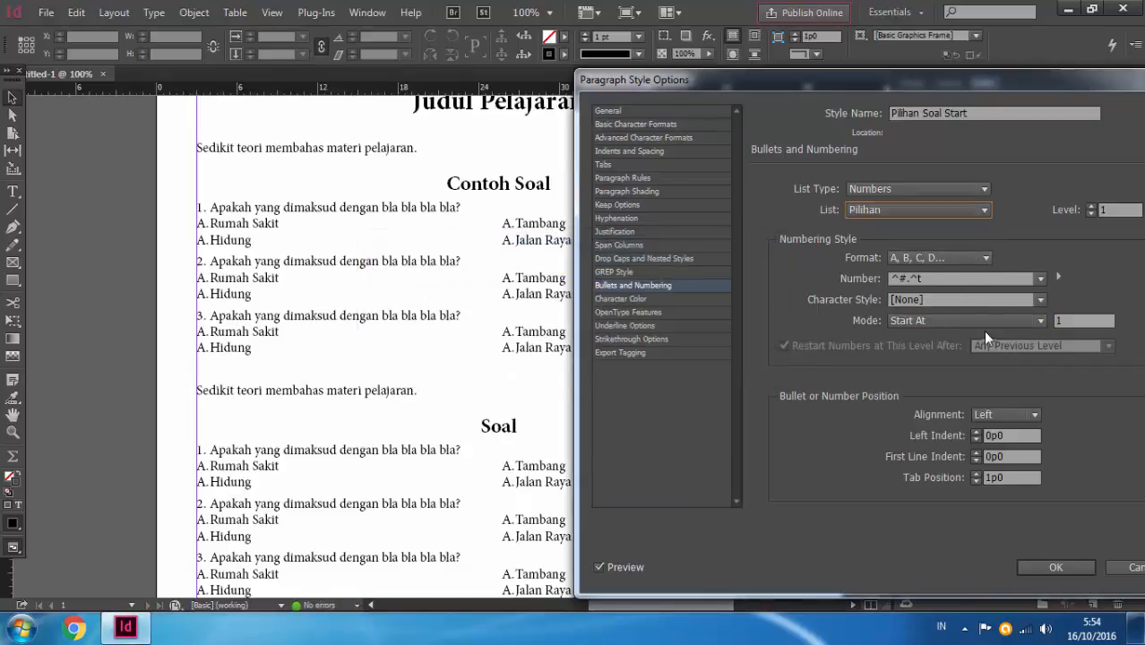
left_click(1042, 564)
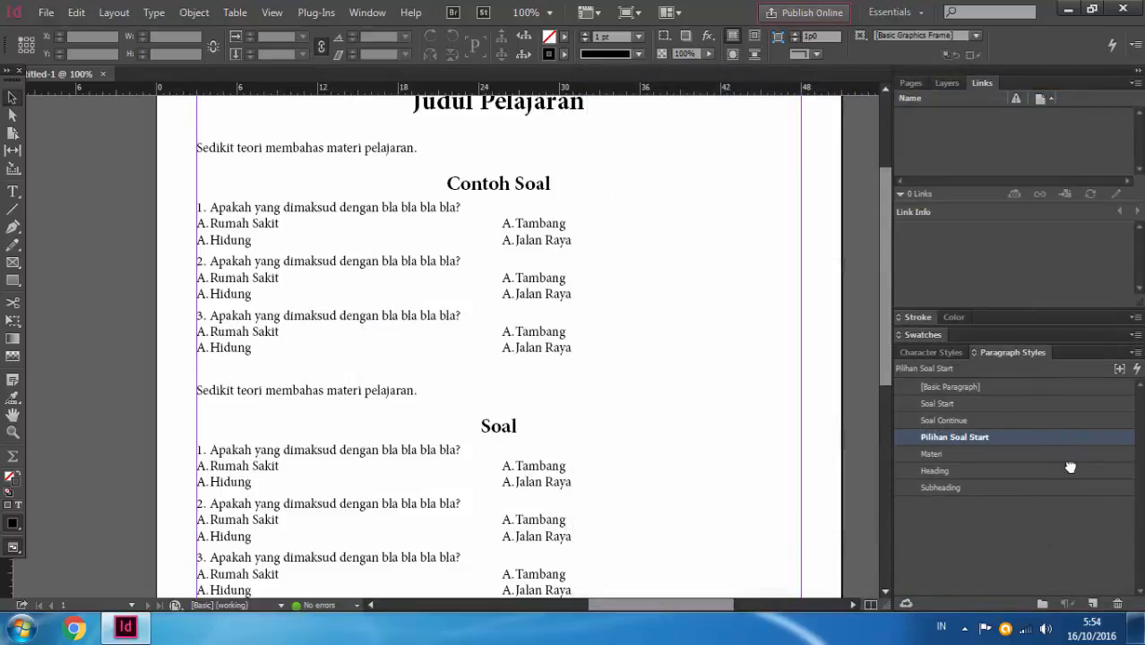
Step: Duplicate the Pilihan Soal Start paragraph style and rename the copy as "Pilihan Soal Continue"
left_click_drag(1069, 467, 1092, 603)
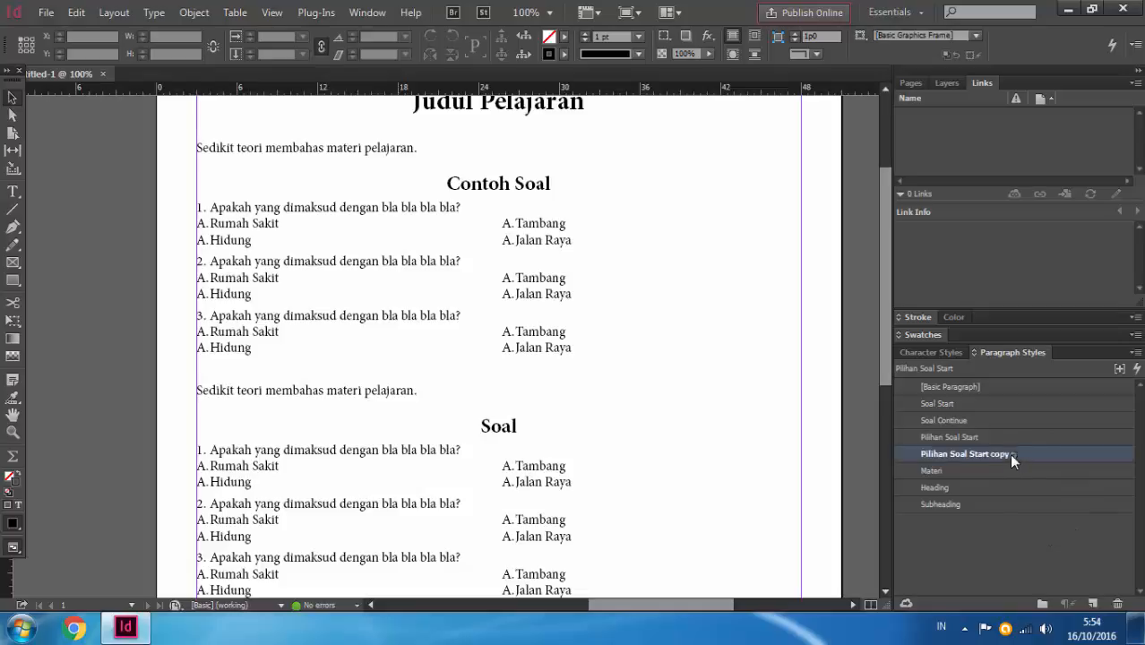
double_click(1009, 453)
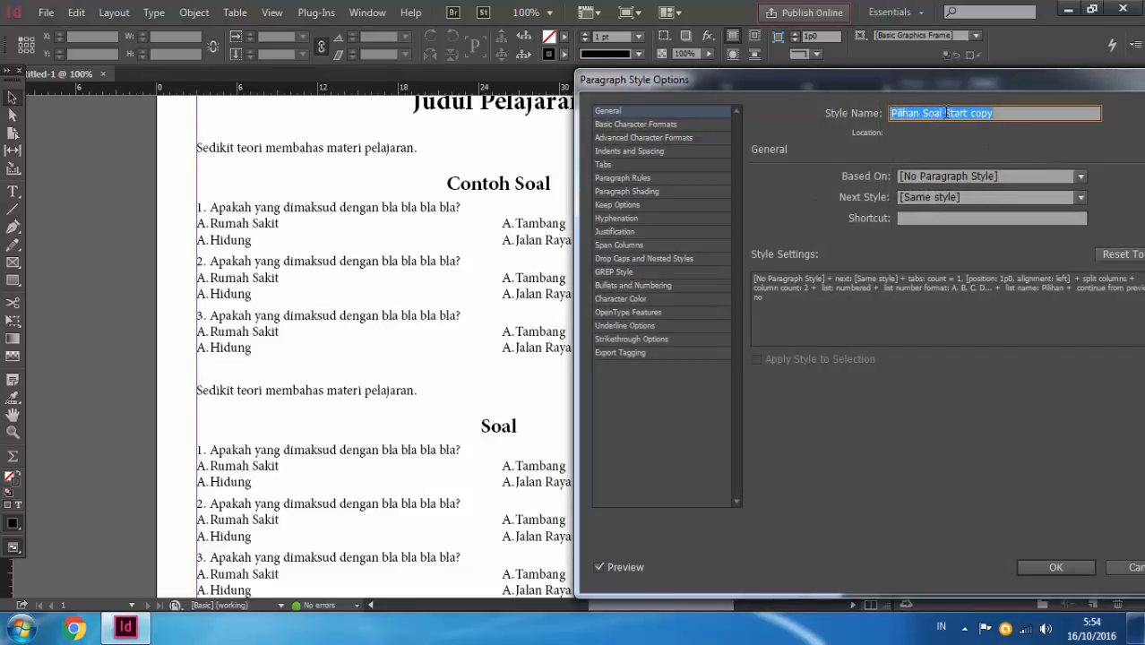
left_click_drag(946, 113, 1097, 84)
key("BackSpace")
type("Co")
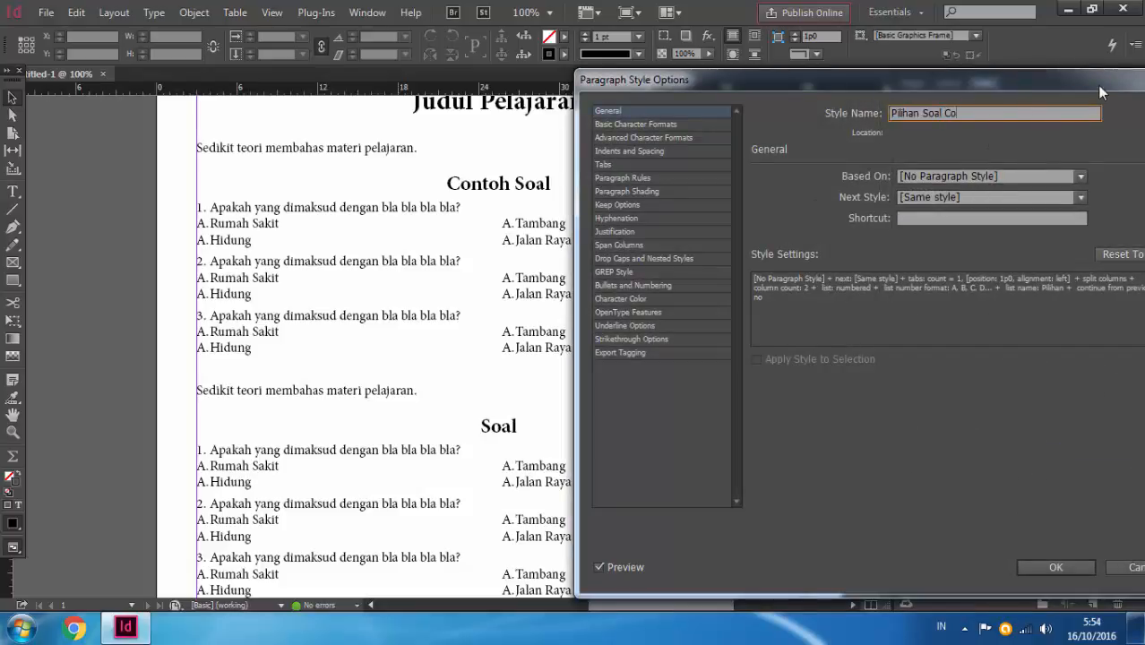
type("ntinue")
Step: Set the Pilihan Soal Continue style's numbering mode to Continue from Previous Number
left_click(690, 284)
left_click(1039, 321)
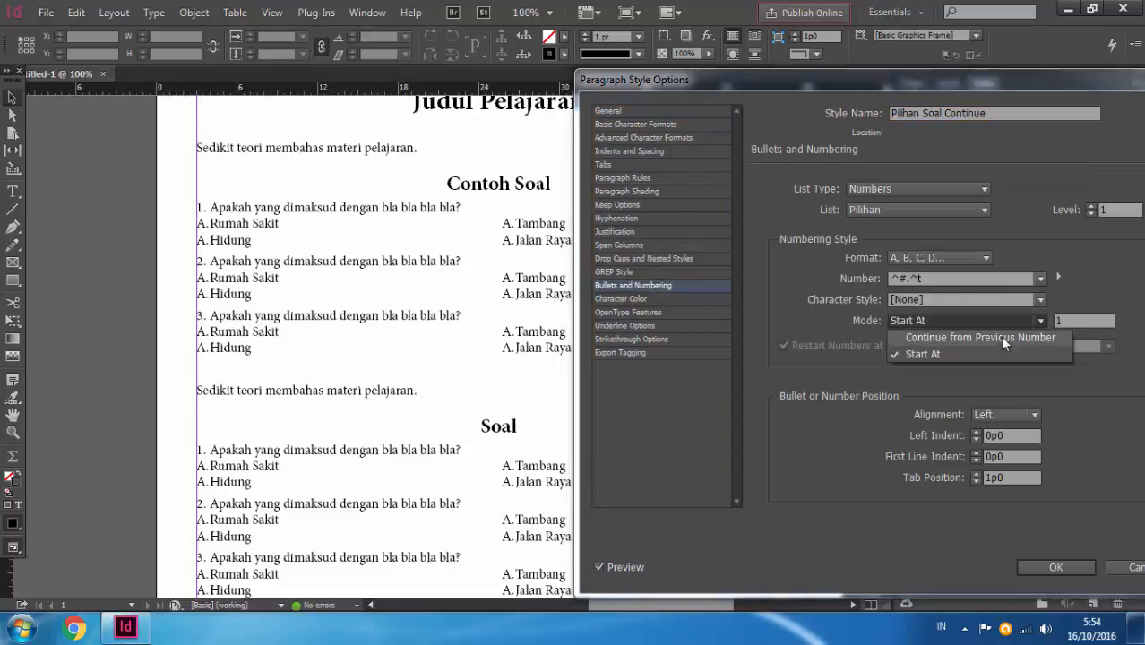
left_click(1000, 337)
left_click(1054, 567)
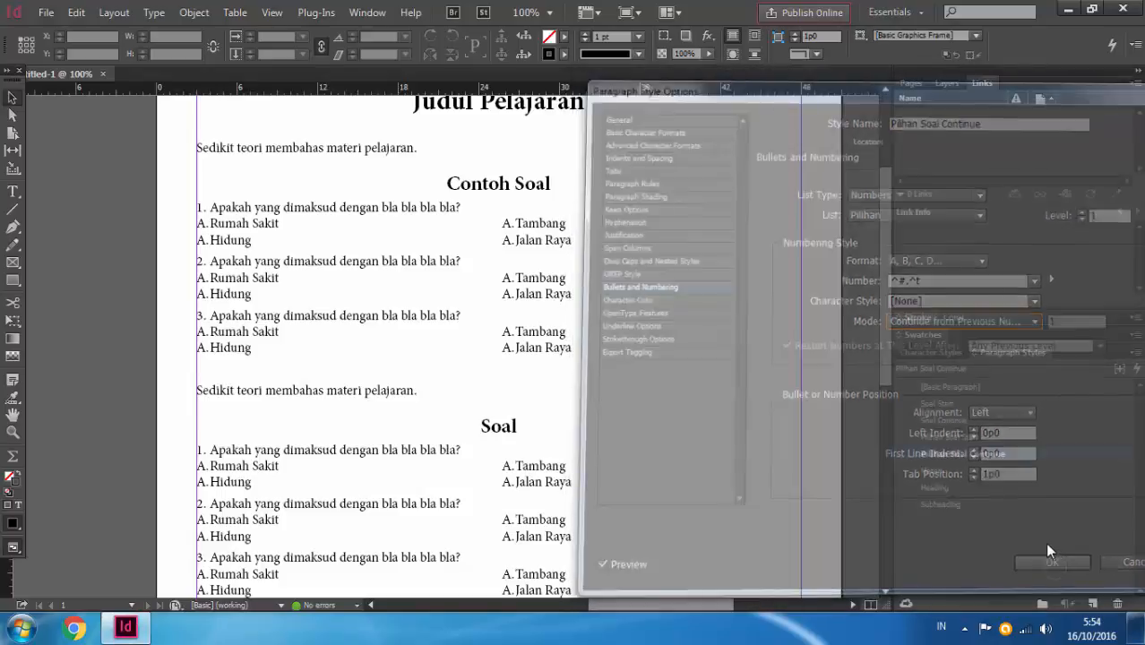
Step: Apply the Pilihan Soal Continue style to the Hidung, Tambang and Jalan Raya options of all three questions under Contoh Soal
left_click(306, 240)
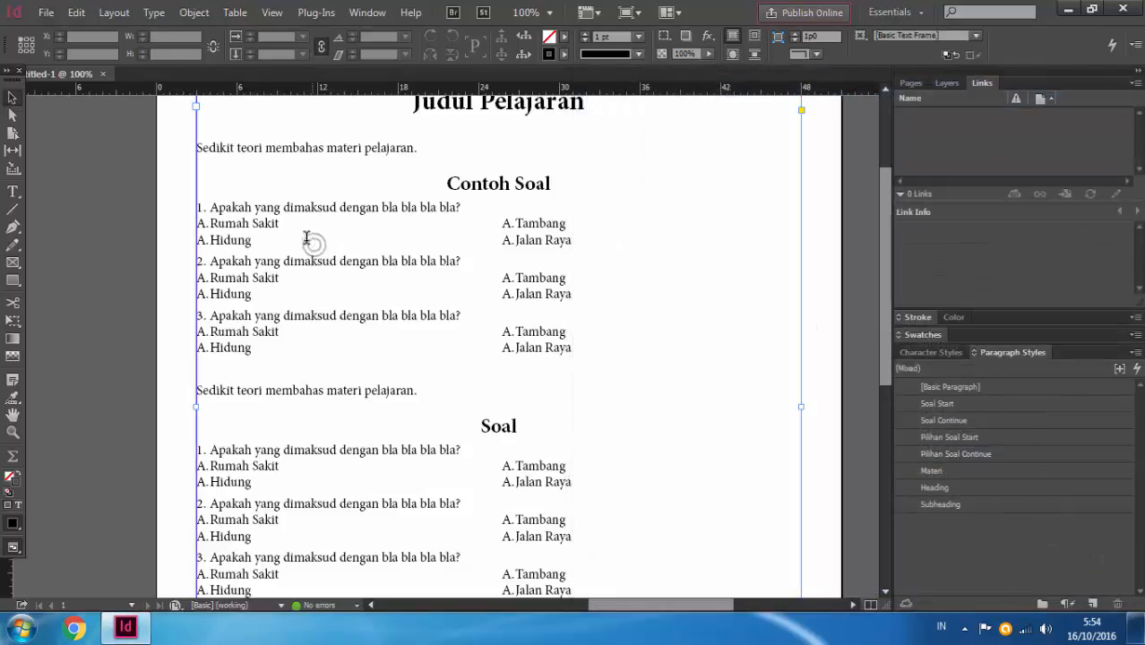
key("t")
left_click_drag(239, 240, 275, 242)
left_click(264, 223)
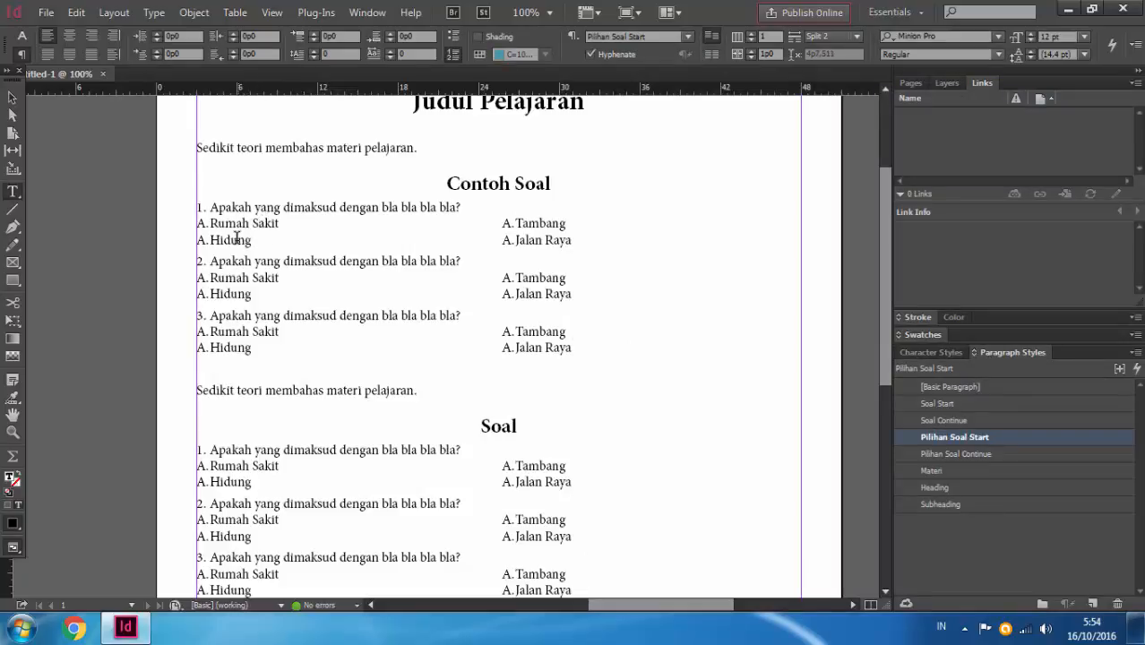
left_click_drag(236, 240, 535, 240)
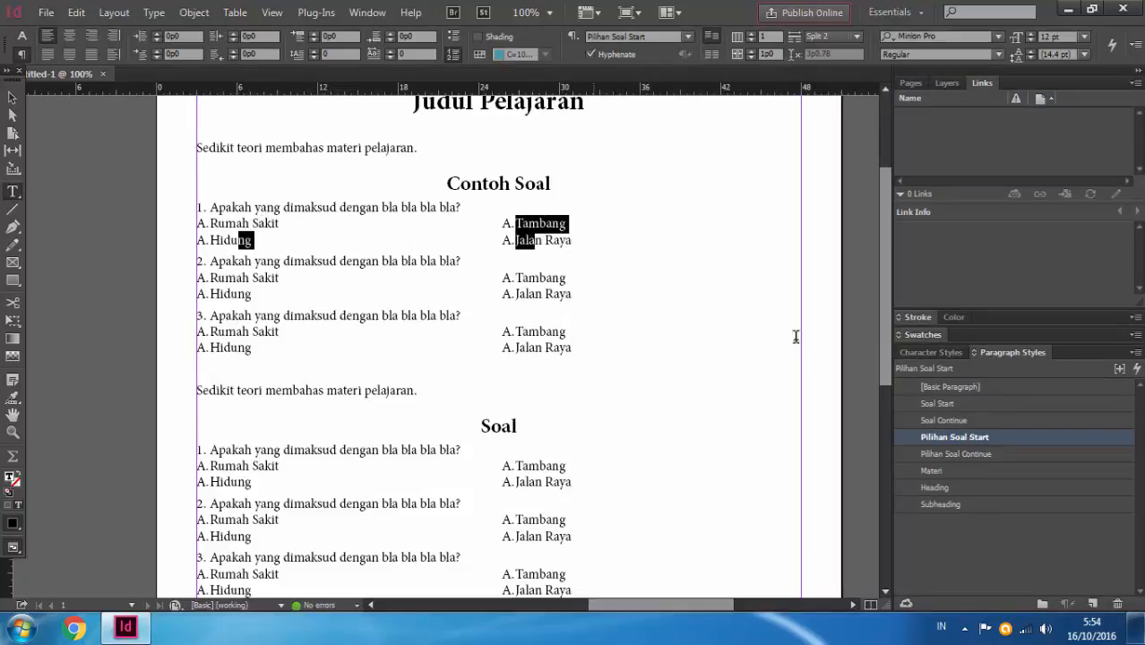
left_click(982, 455)
left_click_drag(237, 294, 571, 285)
left_click(976, 454)
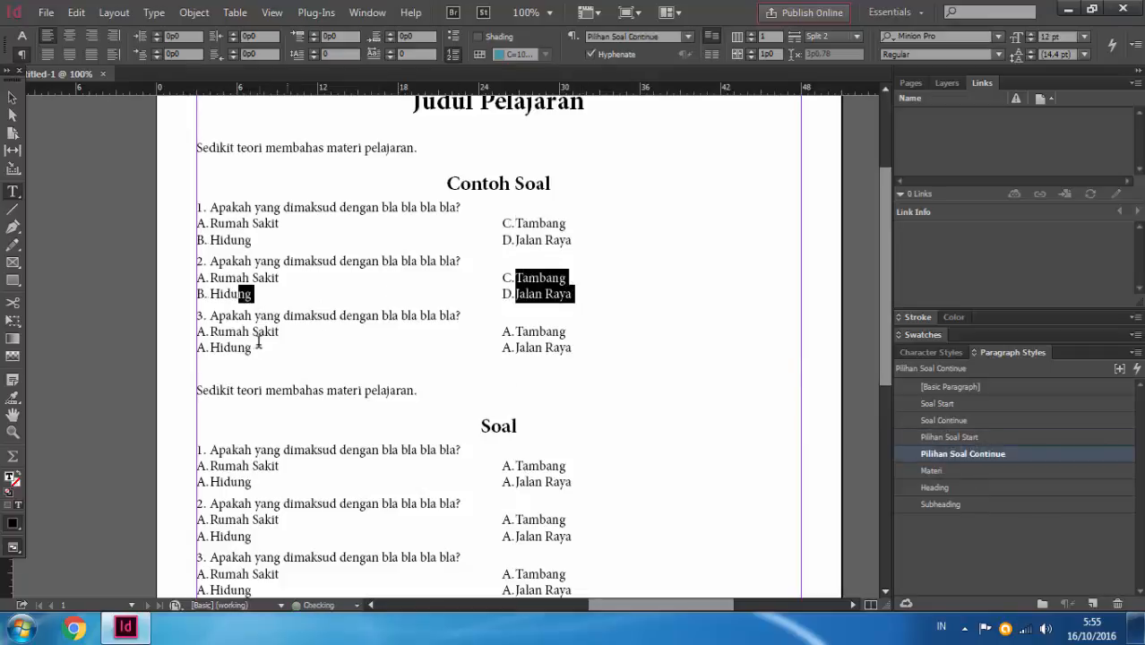
left_click_drag(236, 349, 546, 350)
left_click(925, 454)
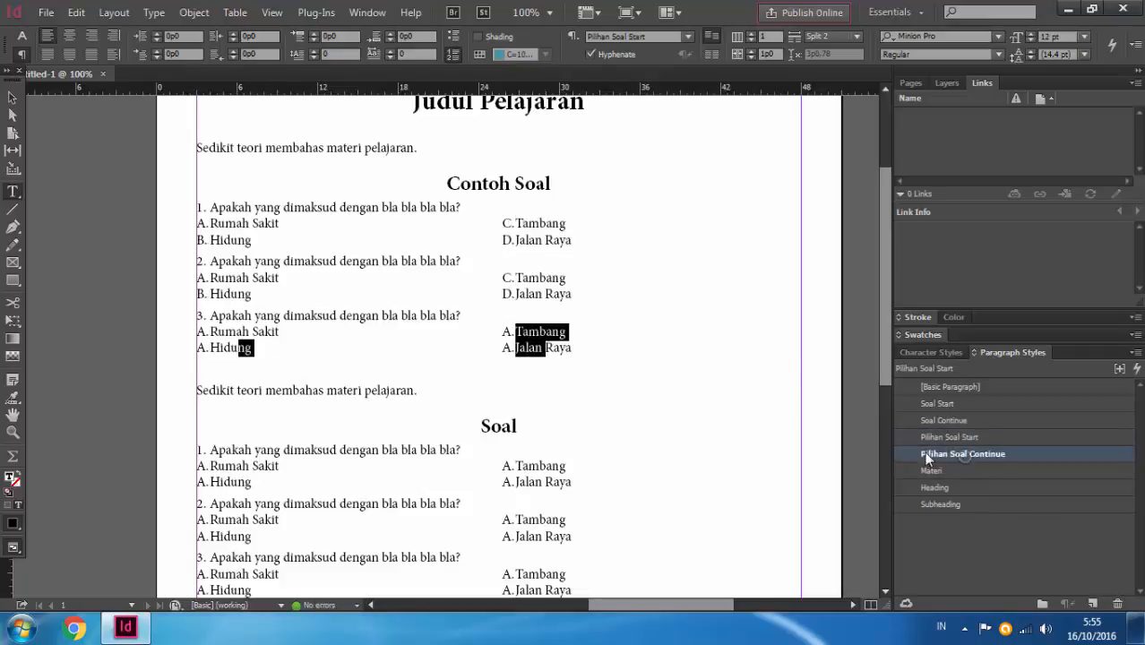
Step: Apply the Pilihan Soal Continue style to the Hidung, Tambang and Jalan Raya options of all three questions under the Soal subheading
left_click_drag(237, 482, 562, 482)
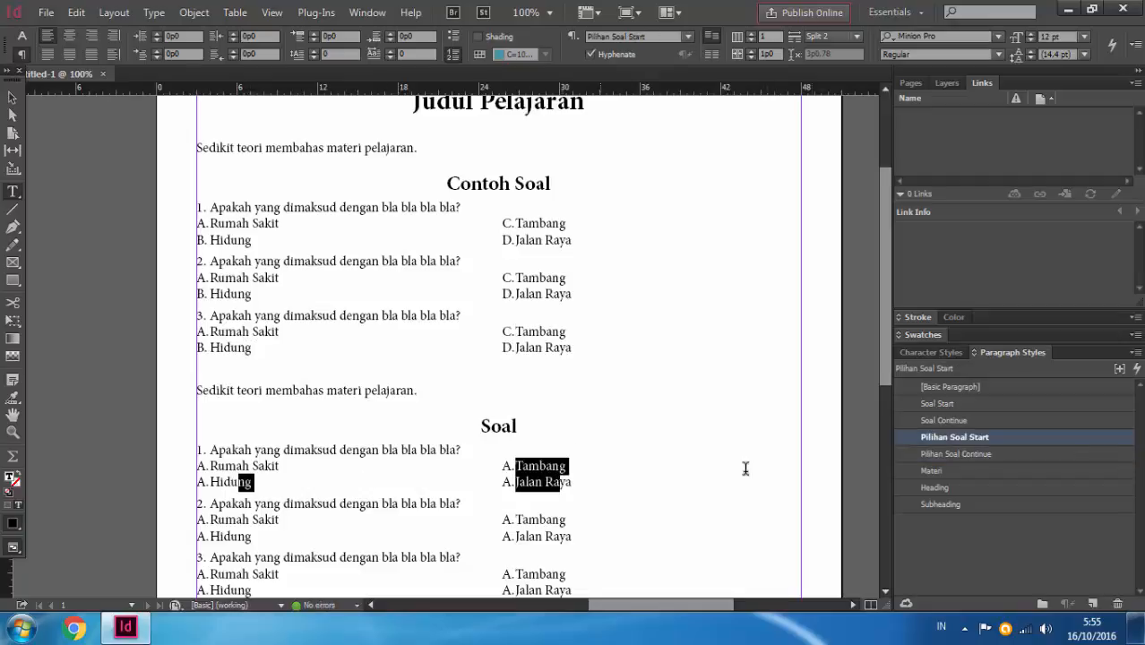
left_click(950, 454)
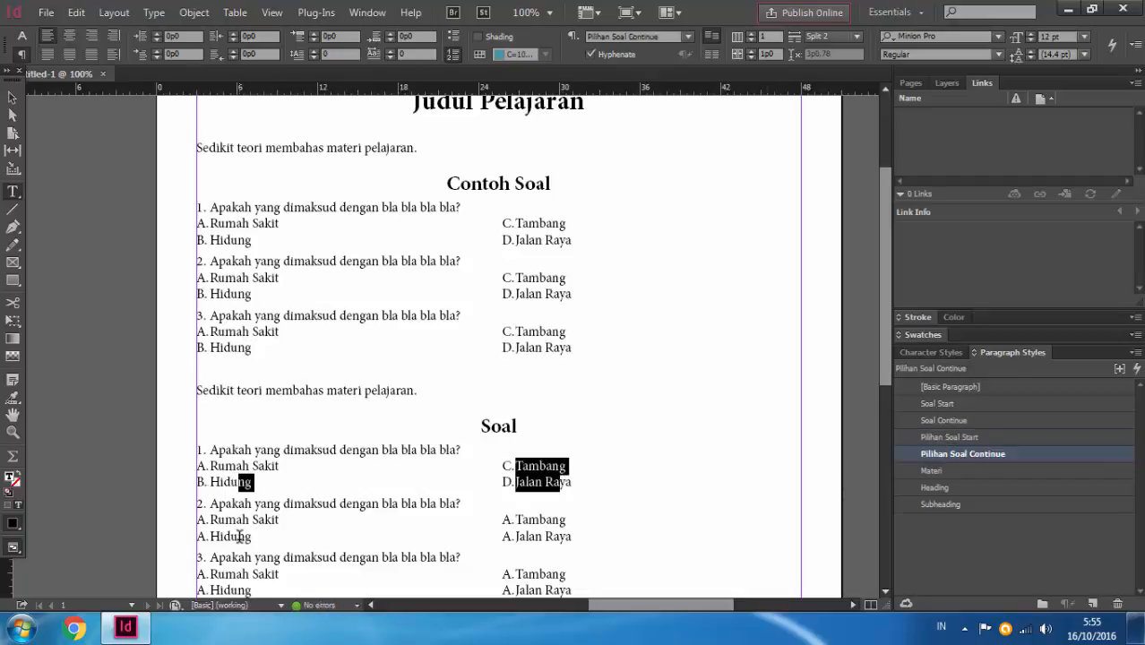
left_click_drag(238, 535, 570, 535)
left_click(941, 457)
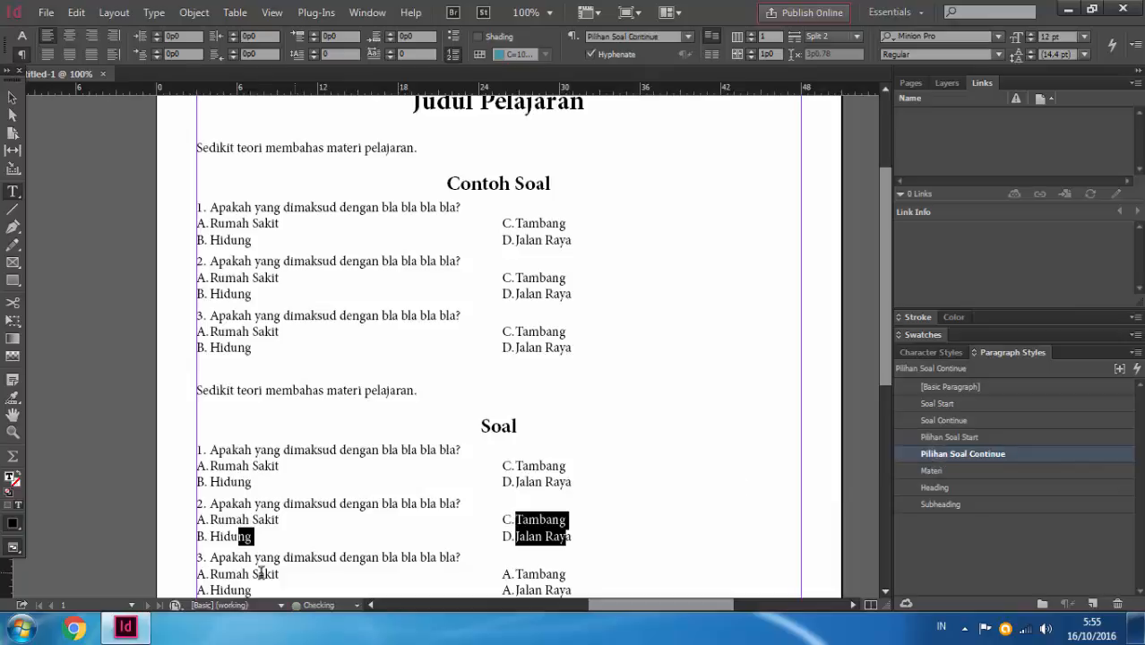
left_click_drag(240, 590, 559, 586)
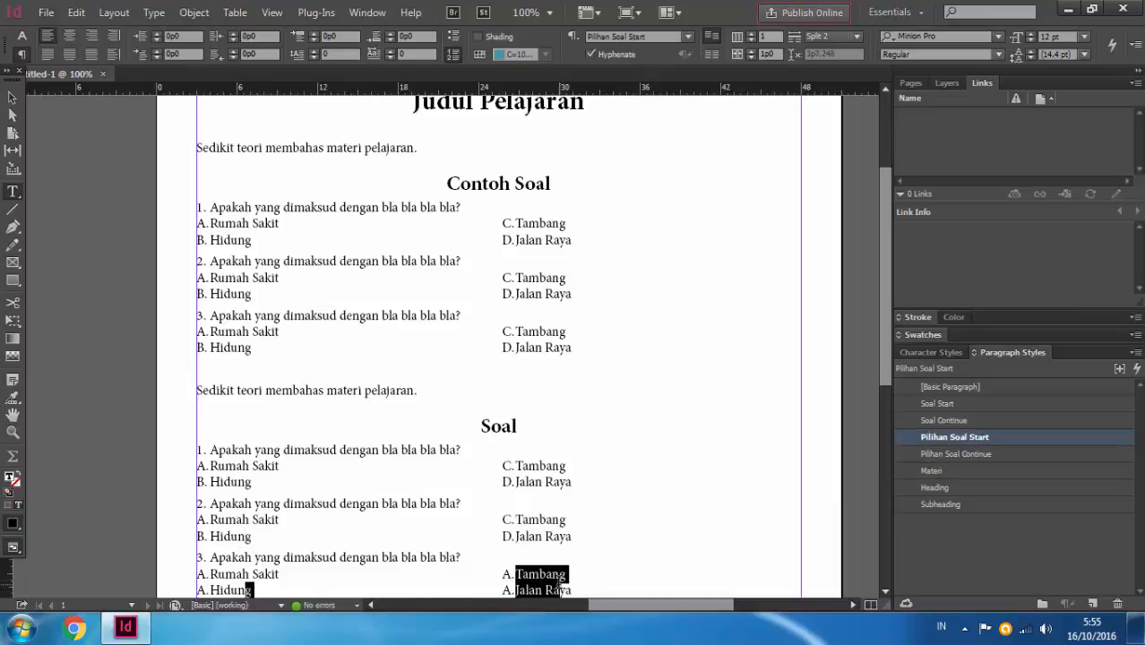
left_click(968, 455)
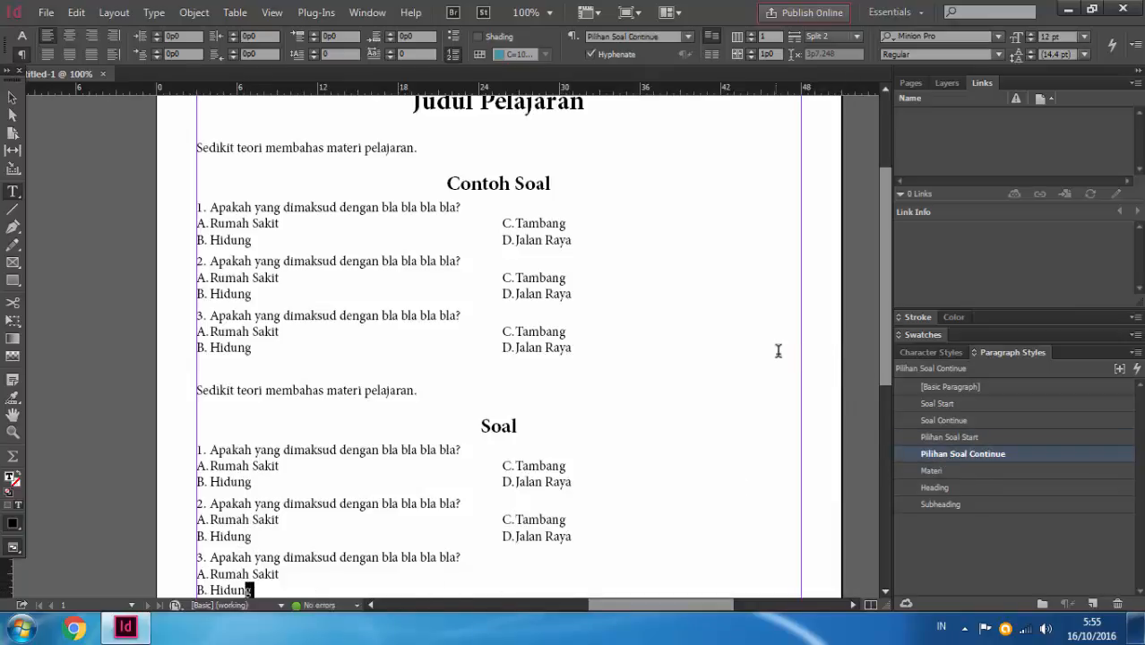
Step: Apply the [Basic Paragraph] style to the empty paragraph below the last question's options
left_click(12, 97)
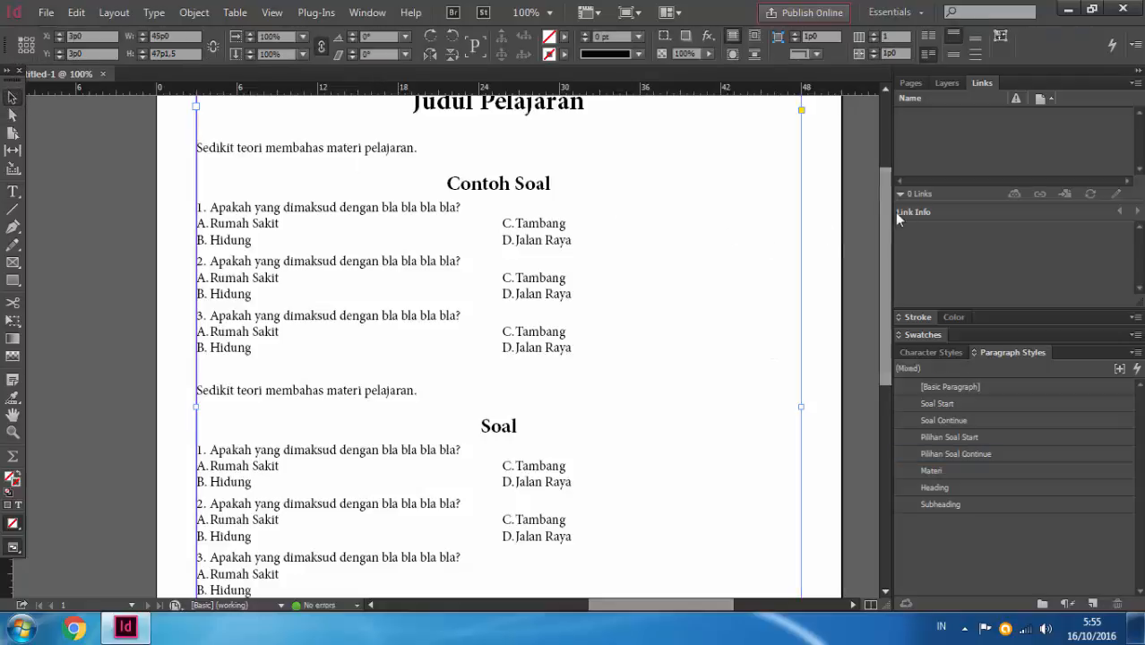
left_click_drag(885, 213, 867, 271)
double_click(352, 537)
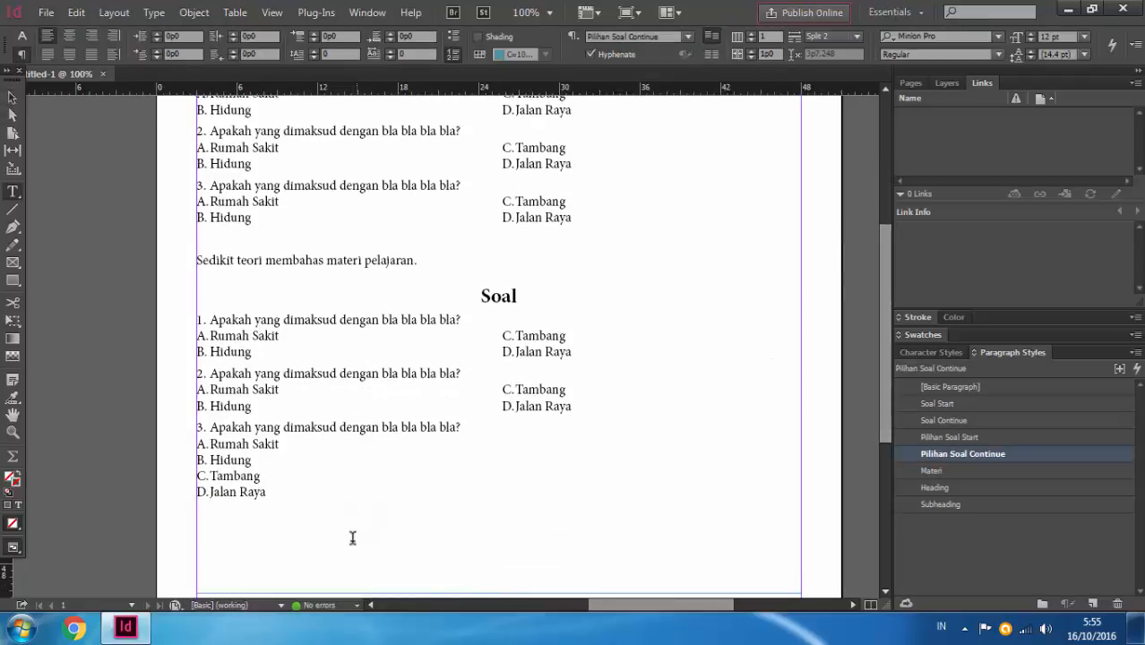
left_click(923, 387)
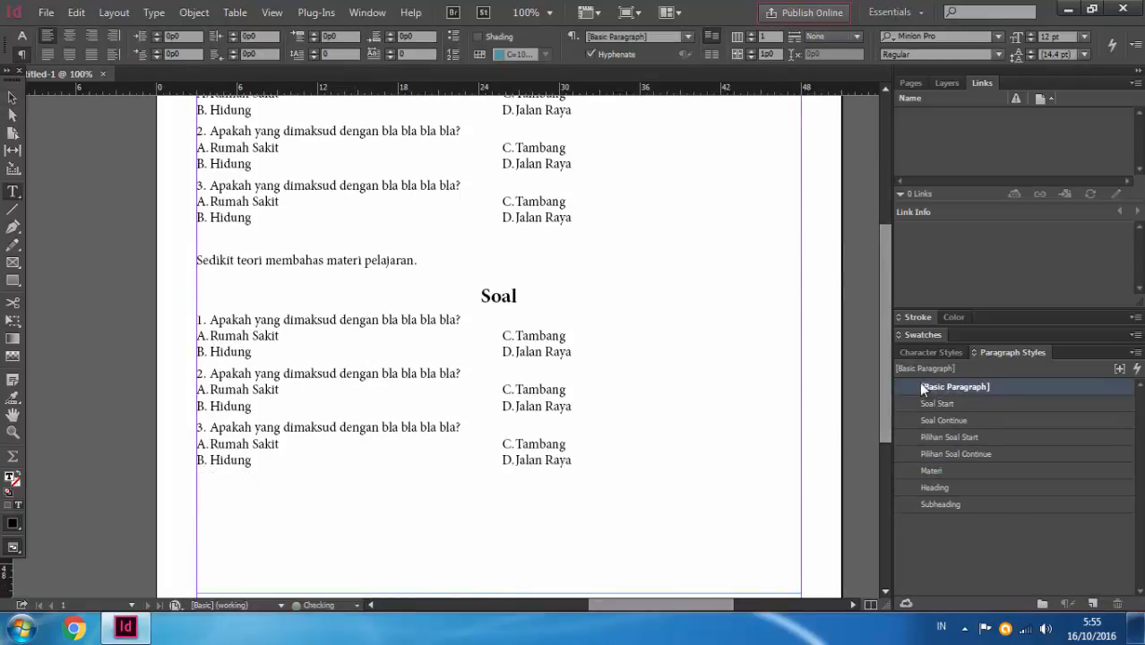
Step: Deselect the text frame and preview the page without frame edges and guides to review the numbered questions
left_click(13, 97)
left_click(152, 182)
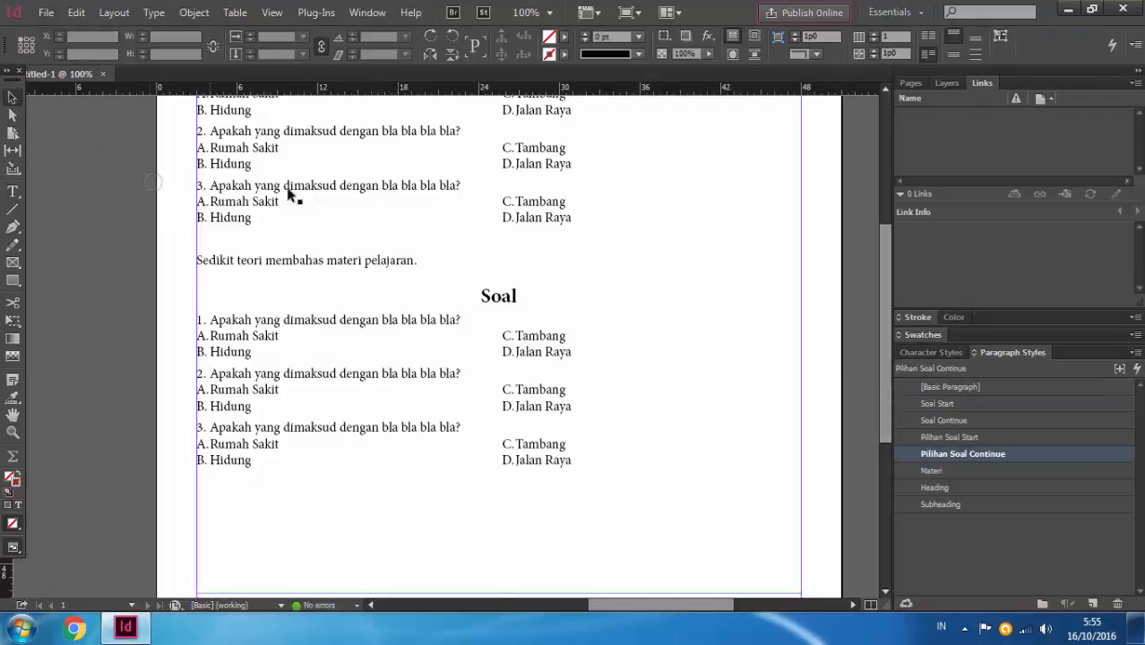
left_click_drag(888, 297, 889, 269)
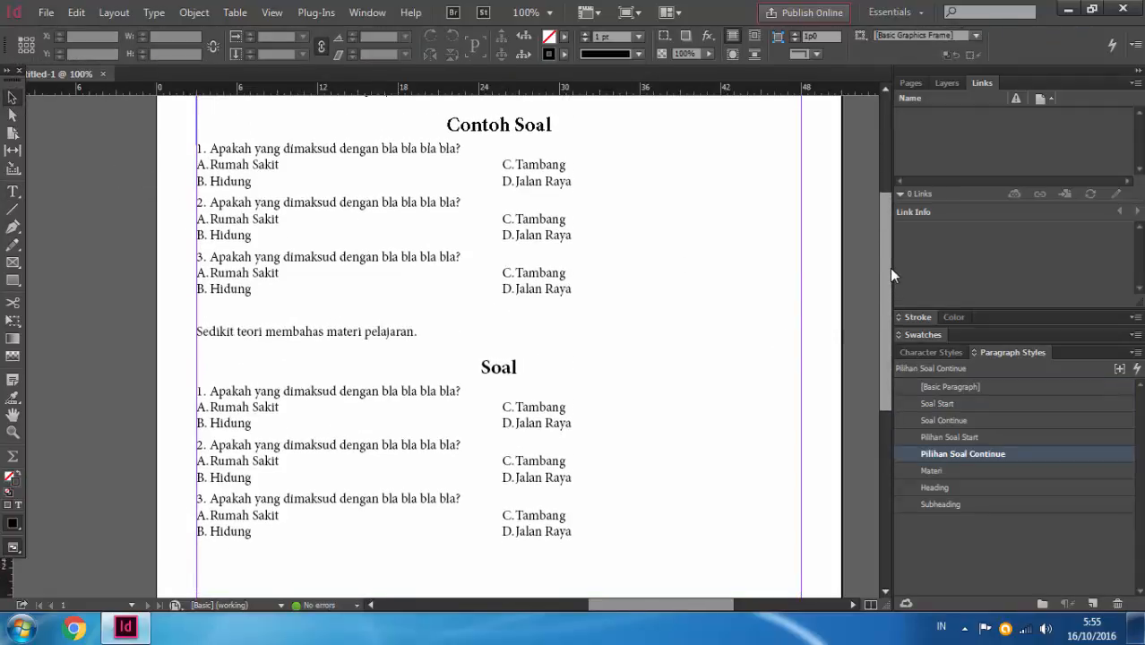
key("w")
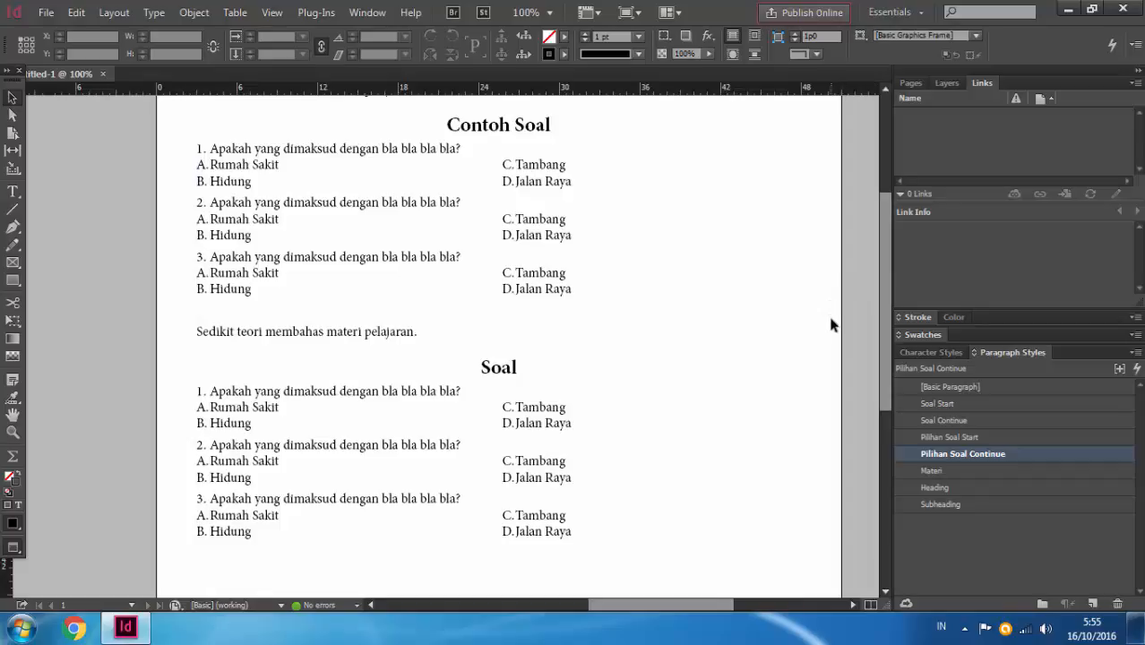